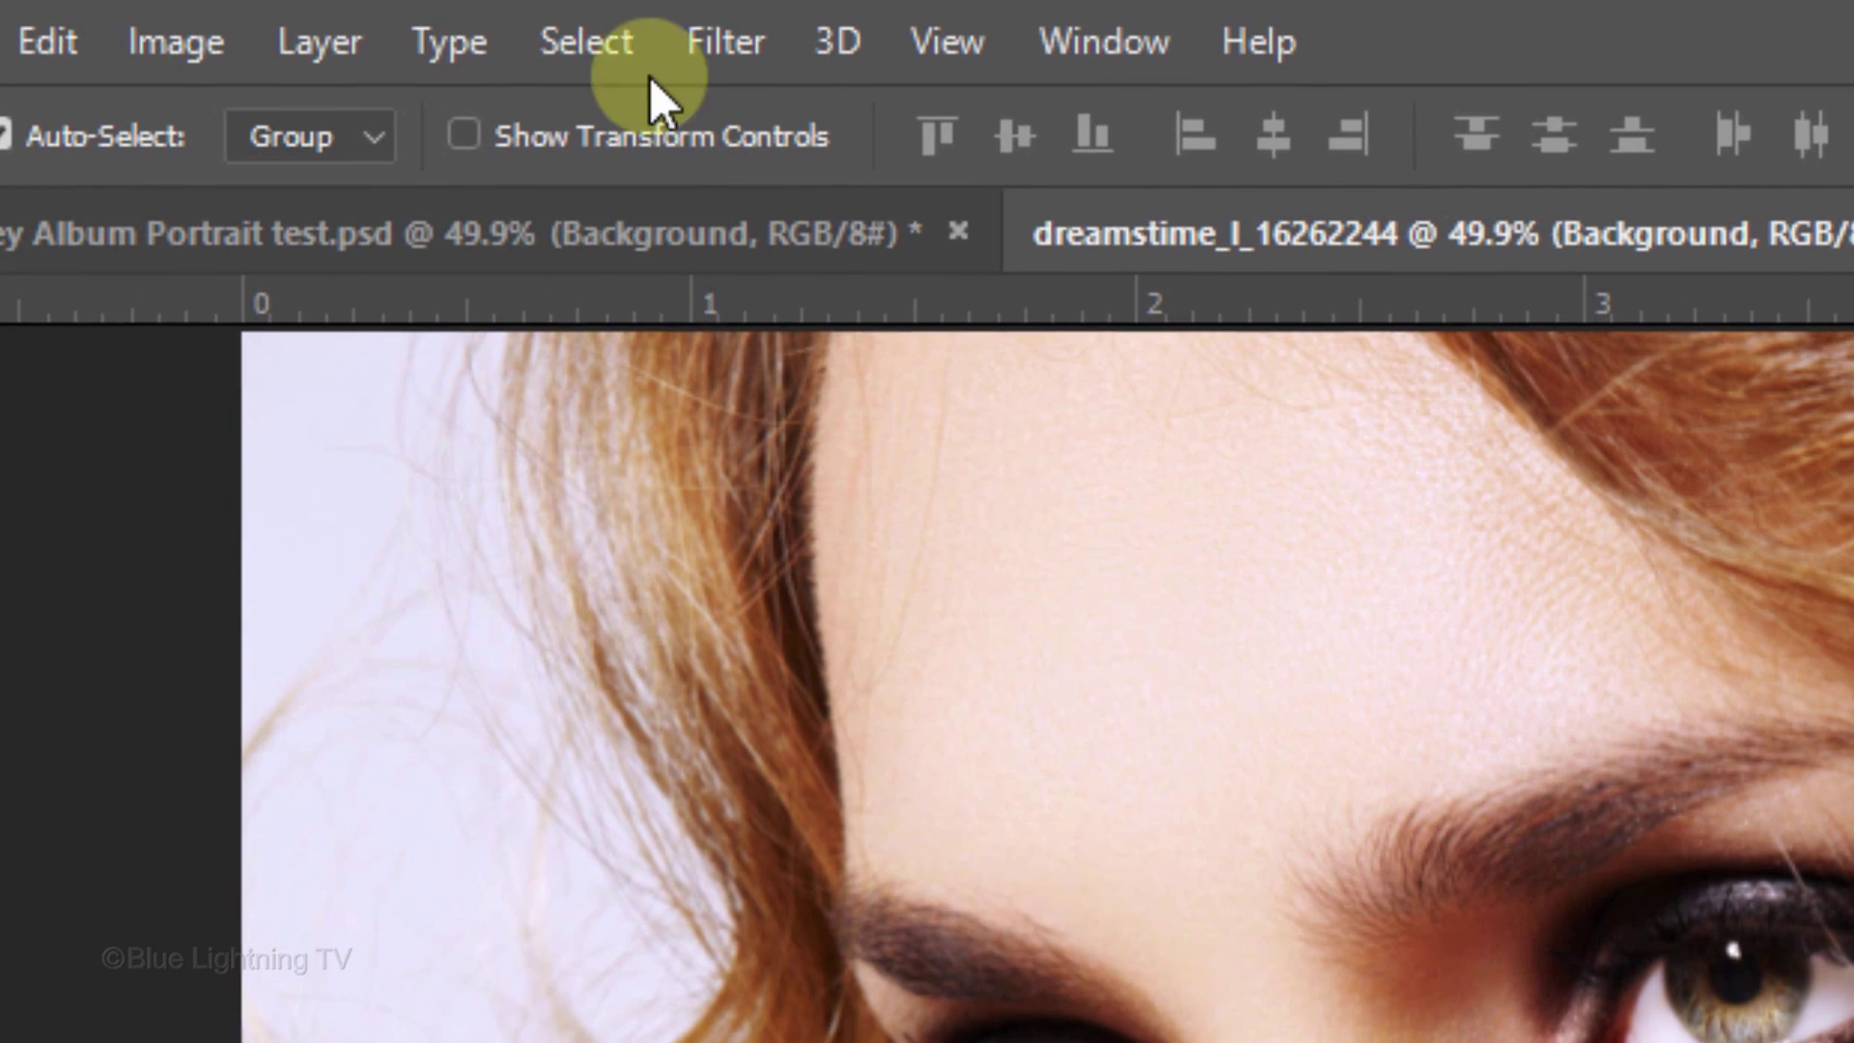
# Select the portrait's bright tones using Color Range set to Highlights
pyautogui.click(616, 46)
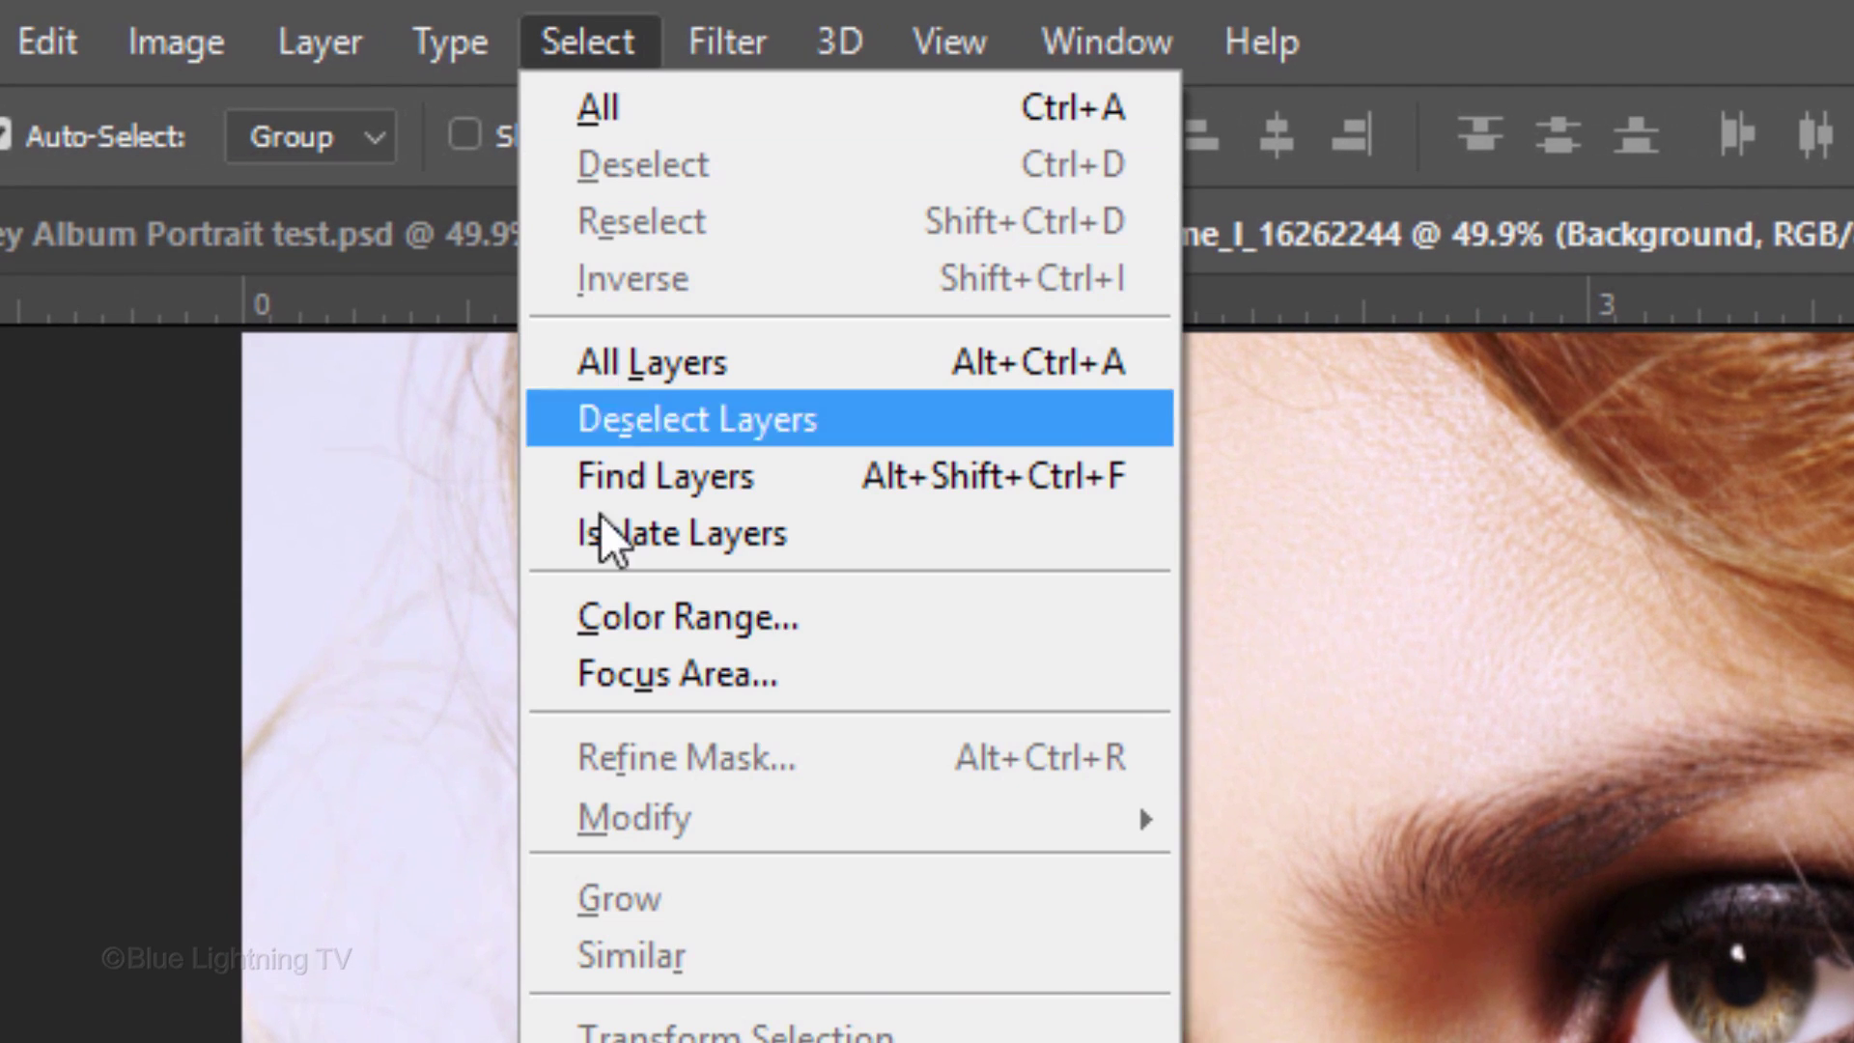
pyautogui.click(657, 618)
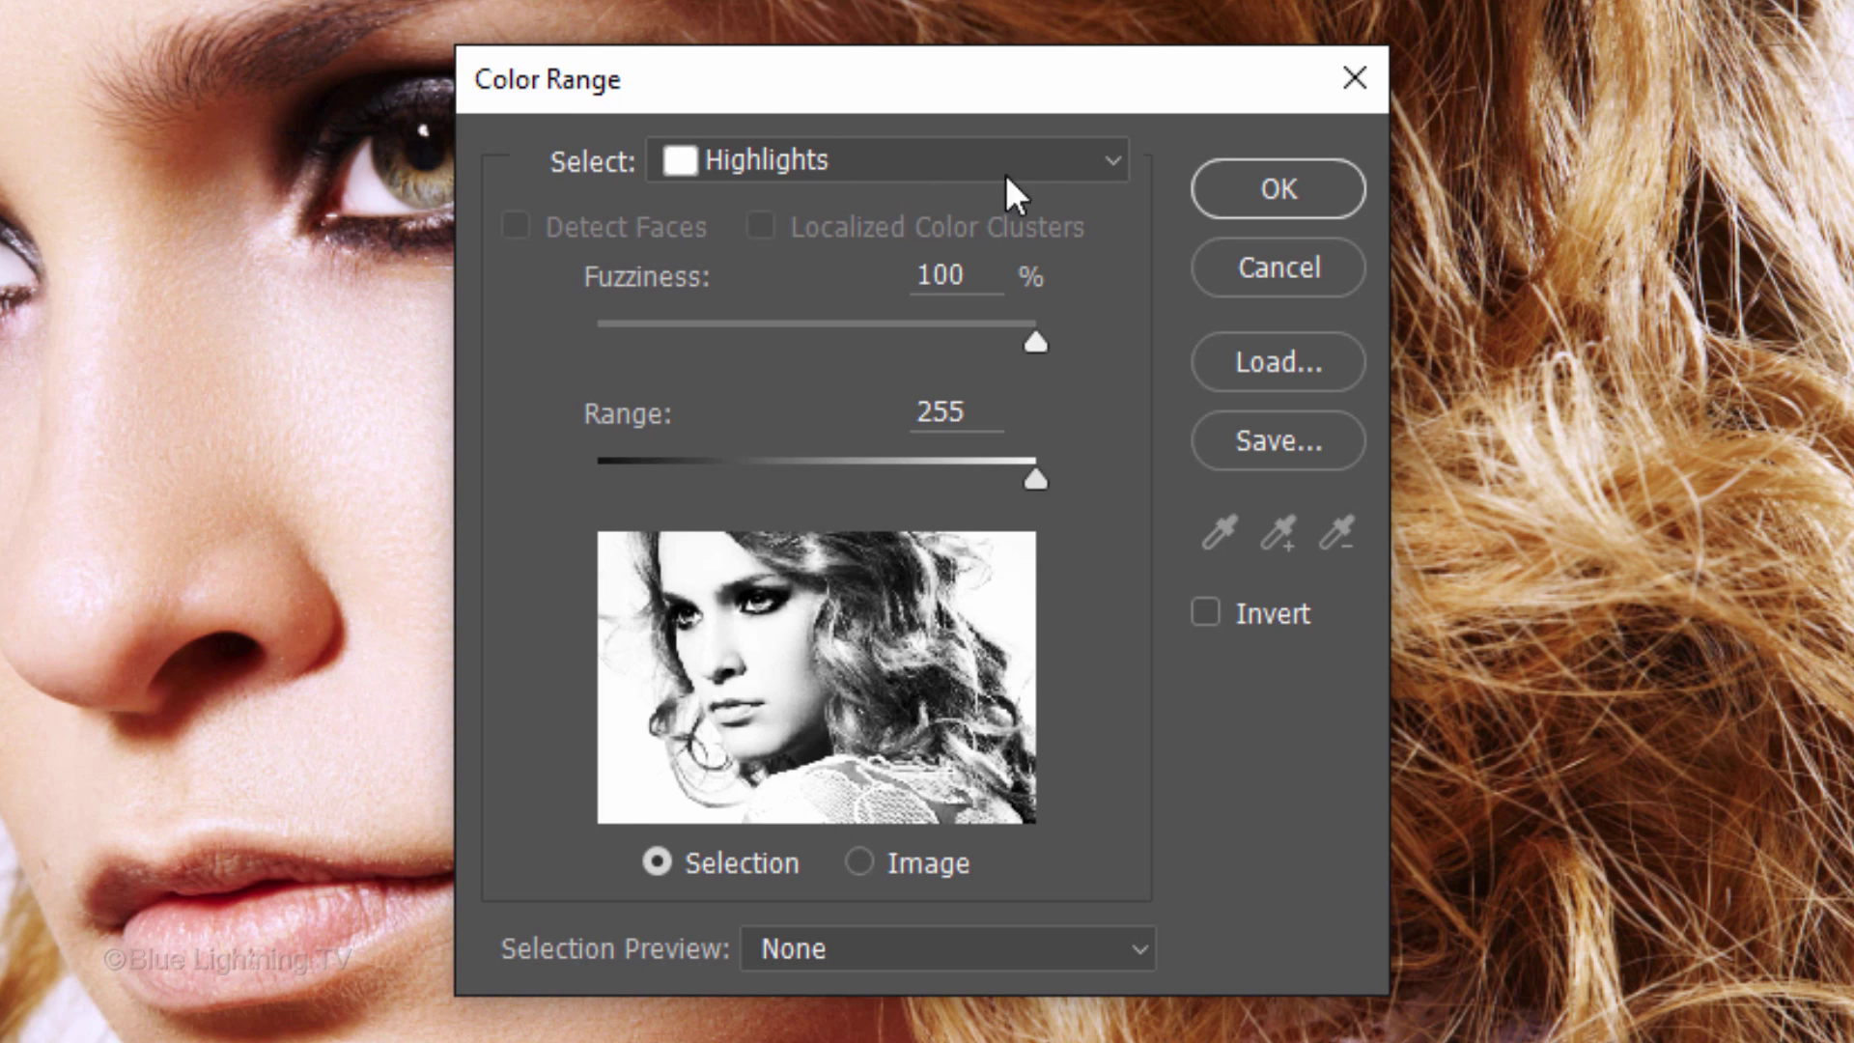
pyautogui.click(1087, 160)
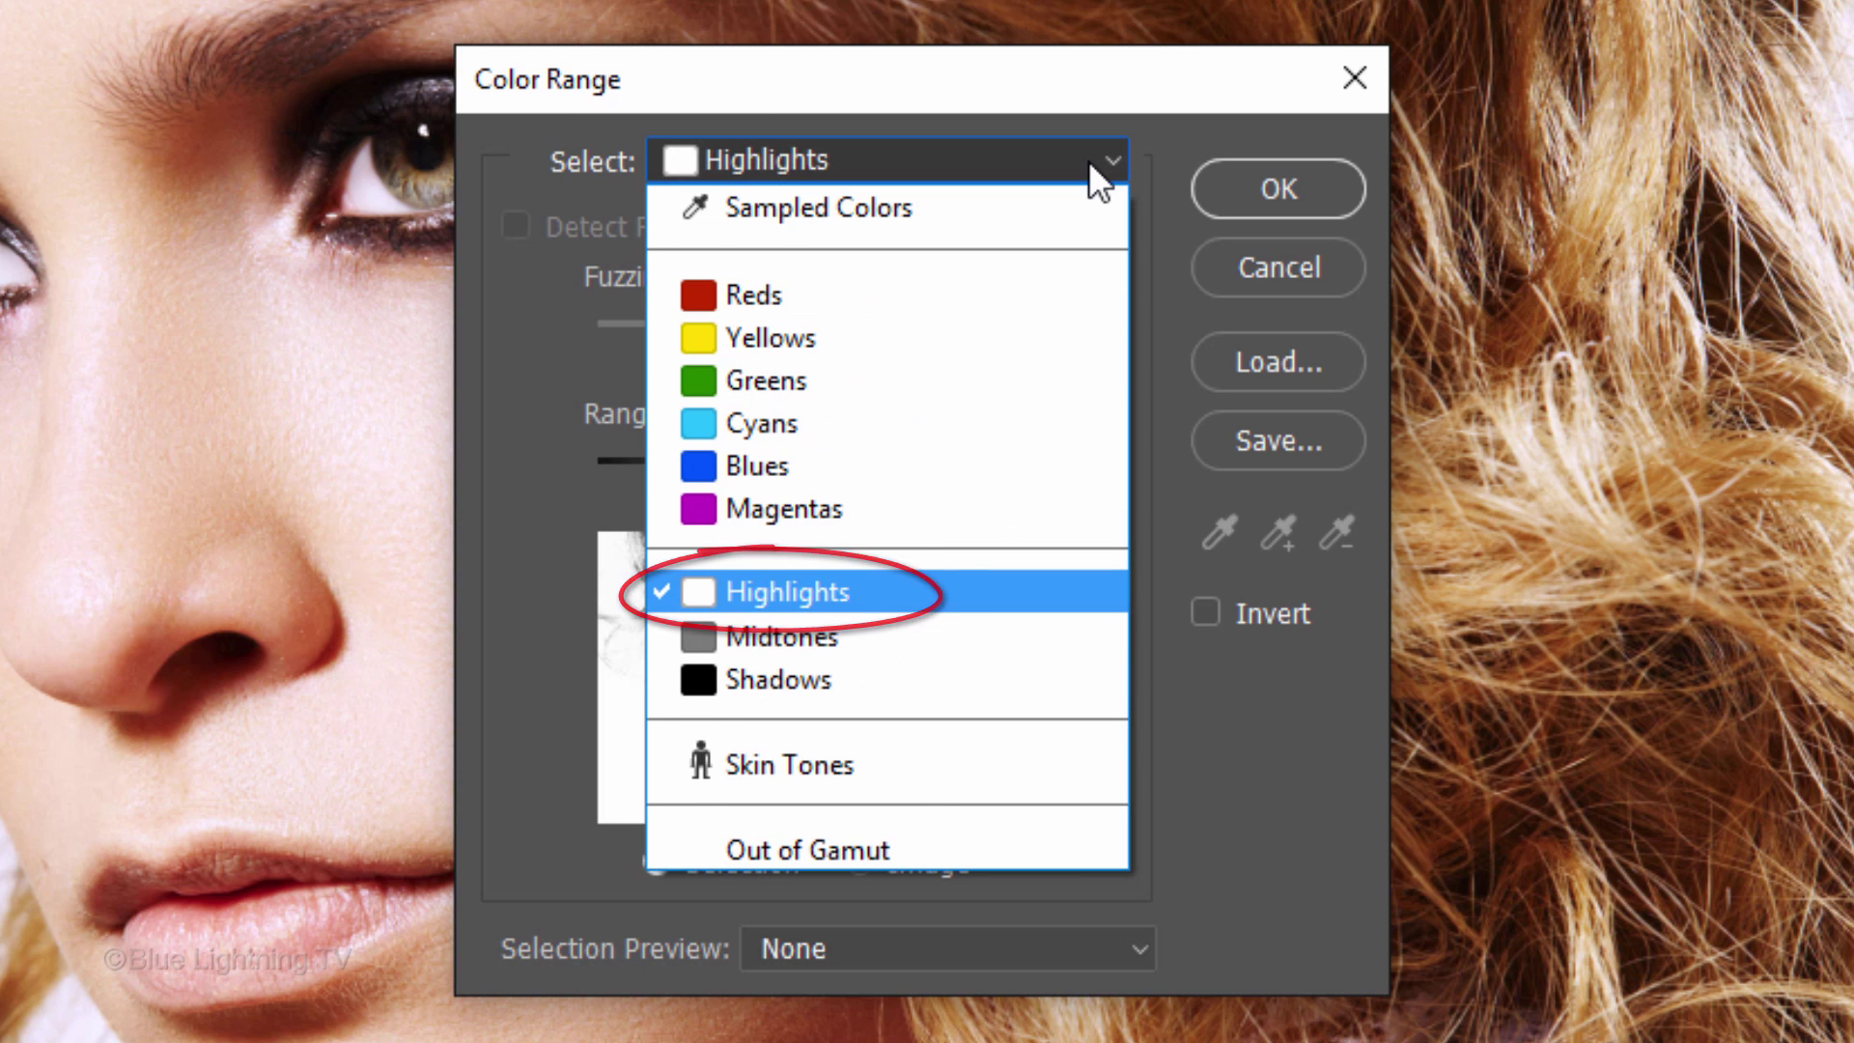
pyautogui.click(1091, 162)
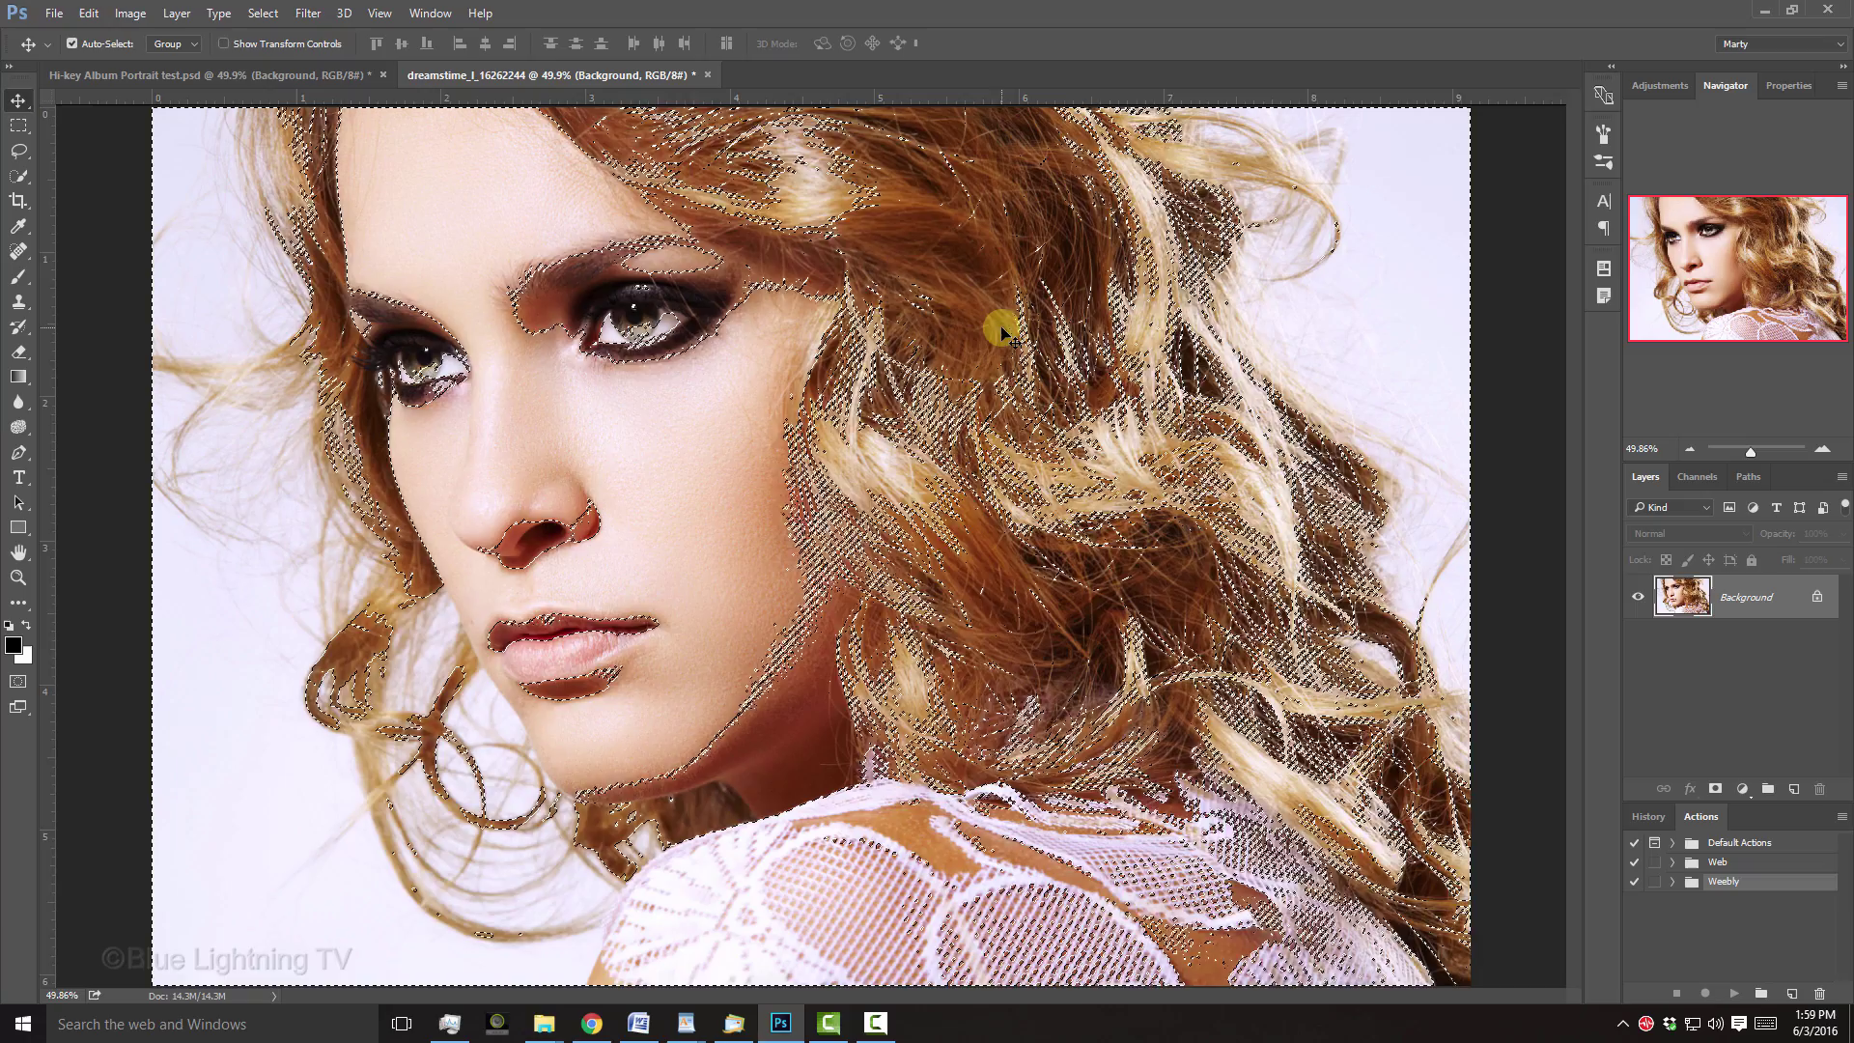
# Invert the highlight selection and copy the non-highlight areas onto a new Layer 1
pyautogui.hotkey('ctrl', 'shift', 'i')
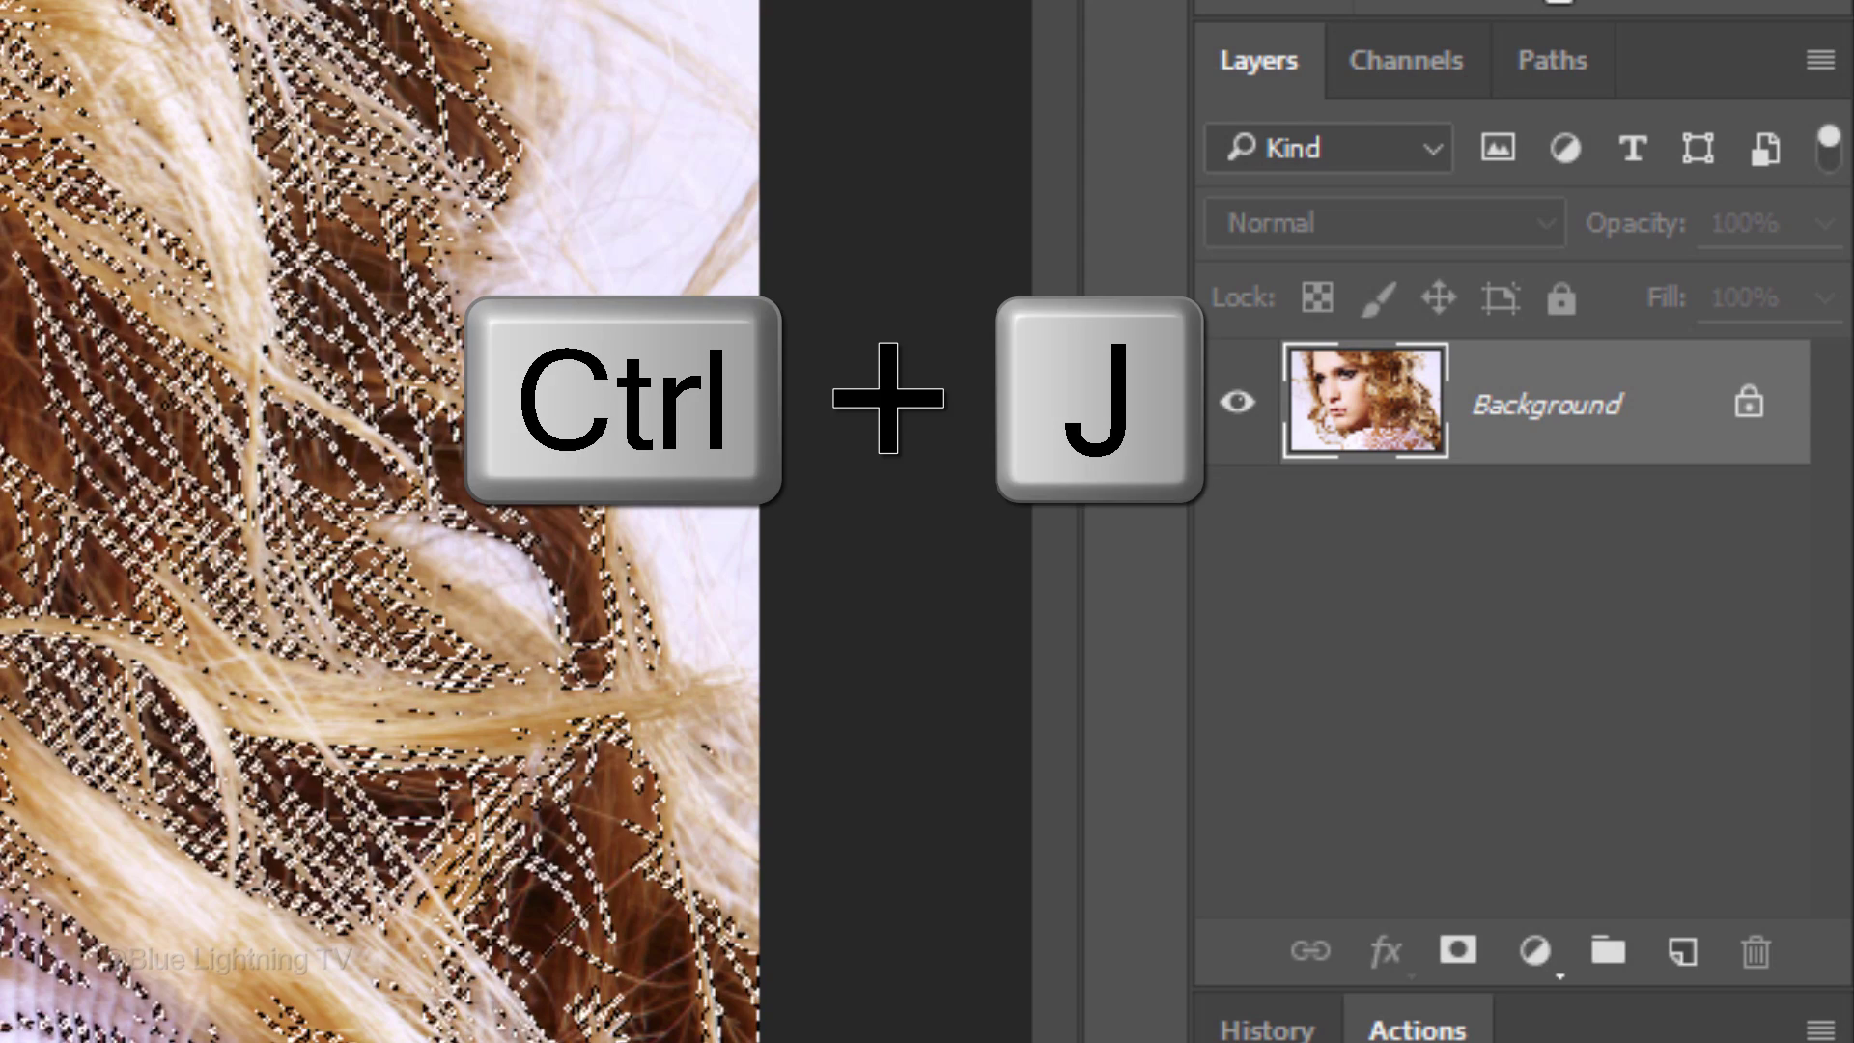
pyautogui.hotkey('ctrl', 'j')
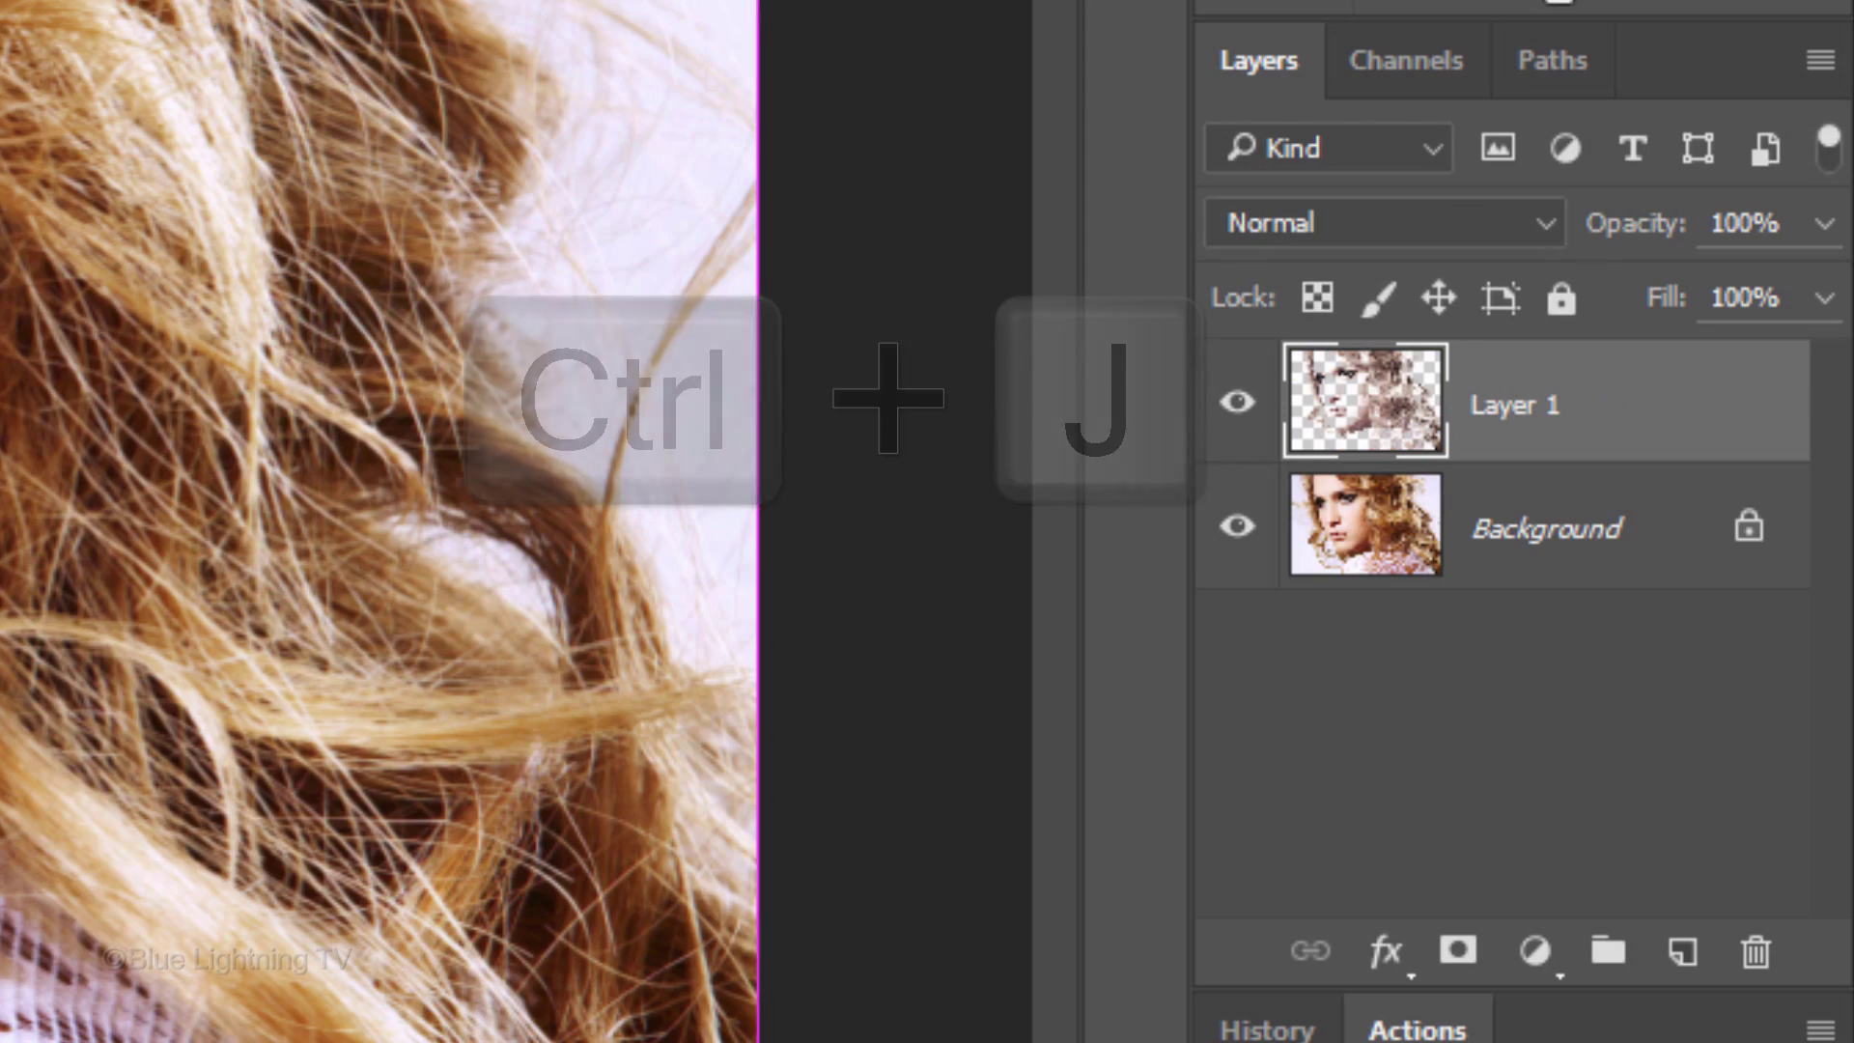
# Add Layer 2 beneath Layer 1 and fill it with white using default colours
pyautogui.keyDown('ctrl'); pyautogui.click(1684, 956); pyautogui.keyUp('ctrl')
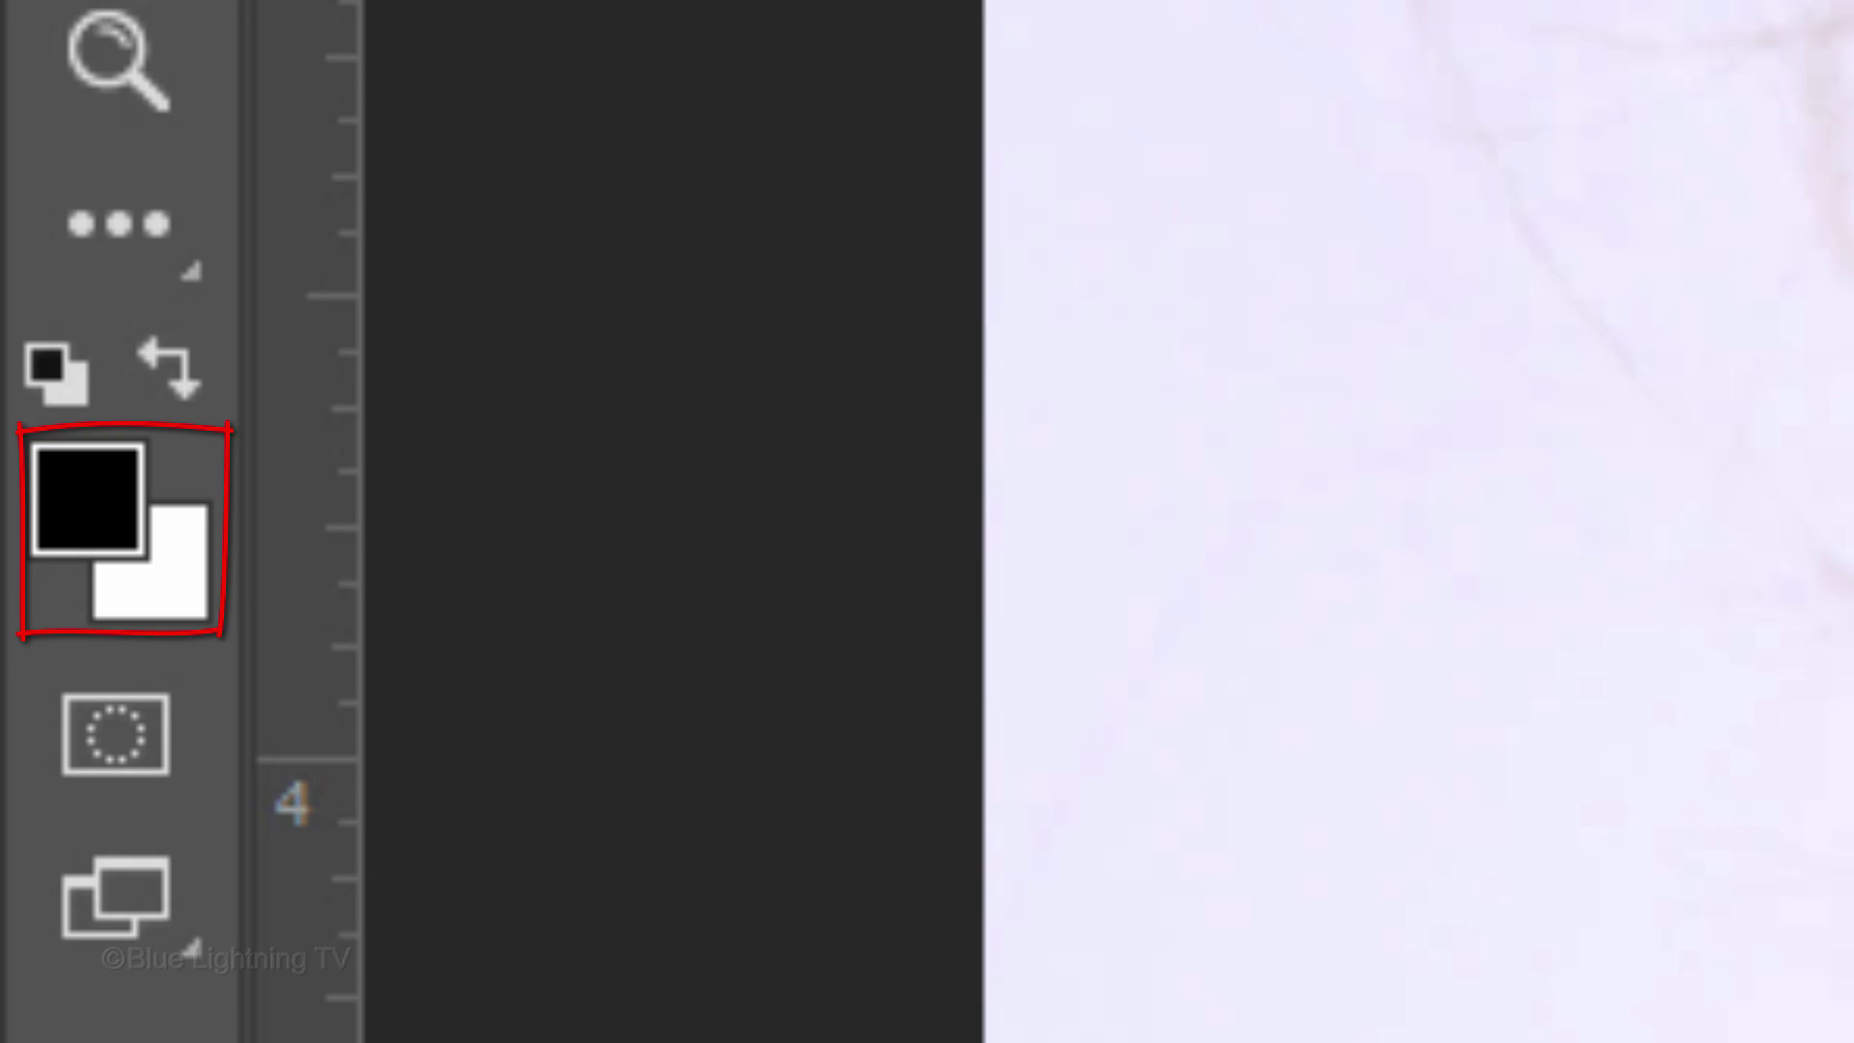
pyautogui.press('d')
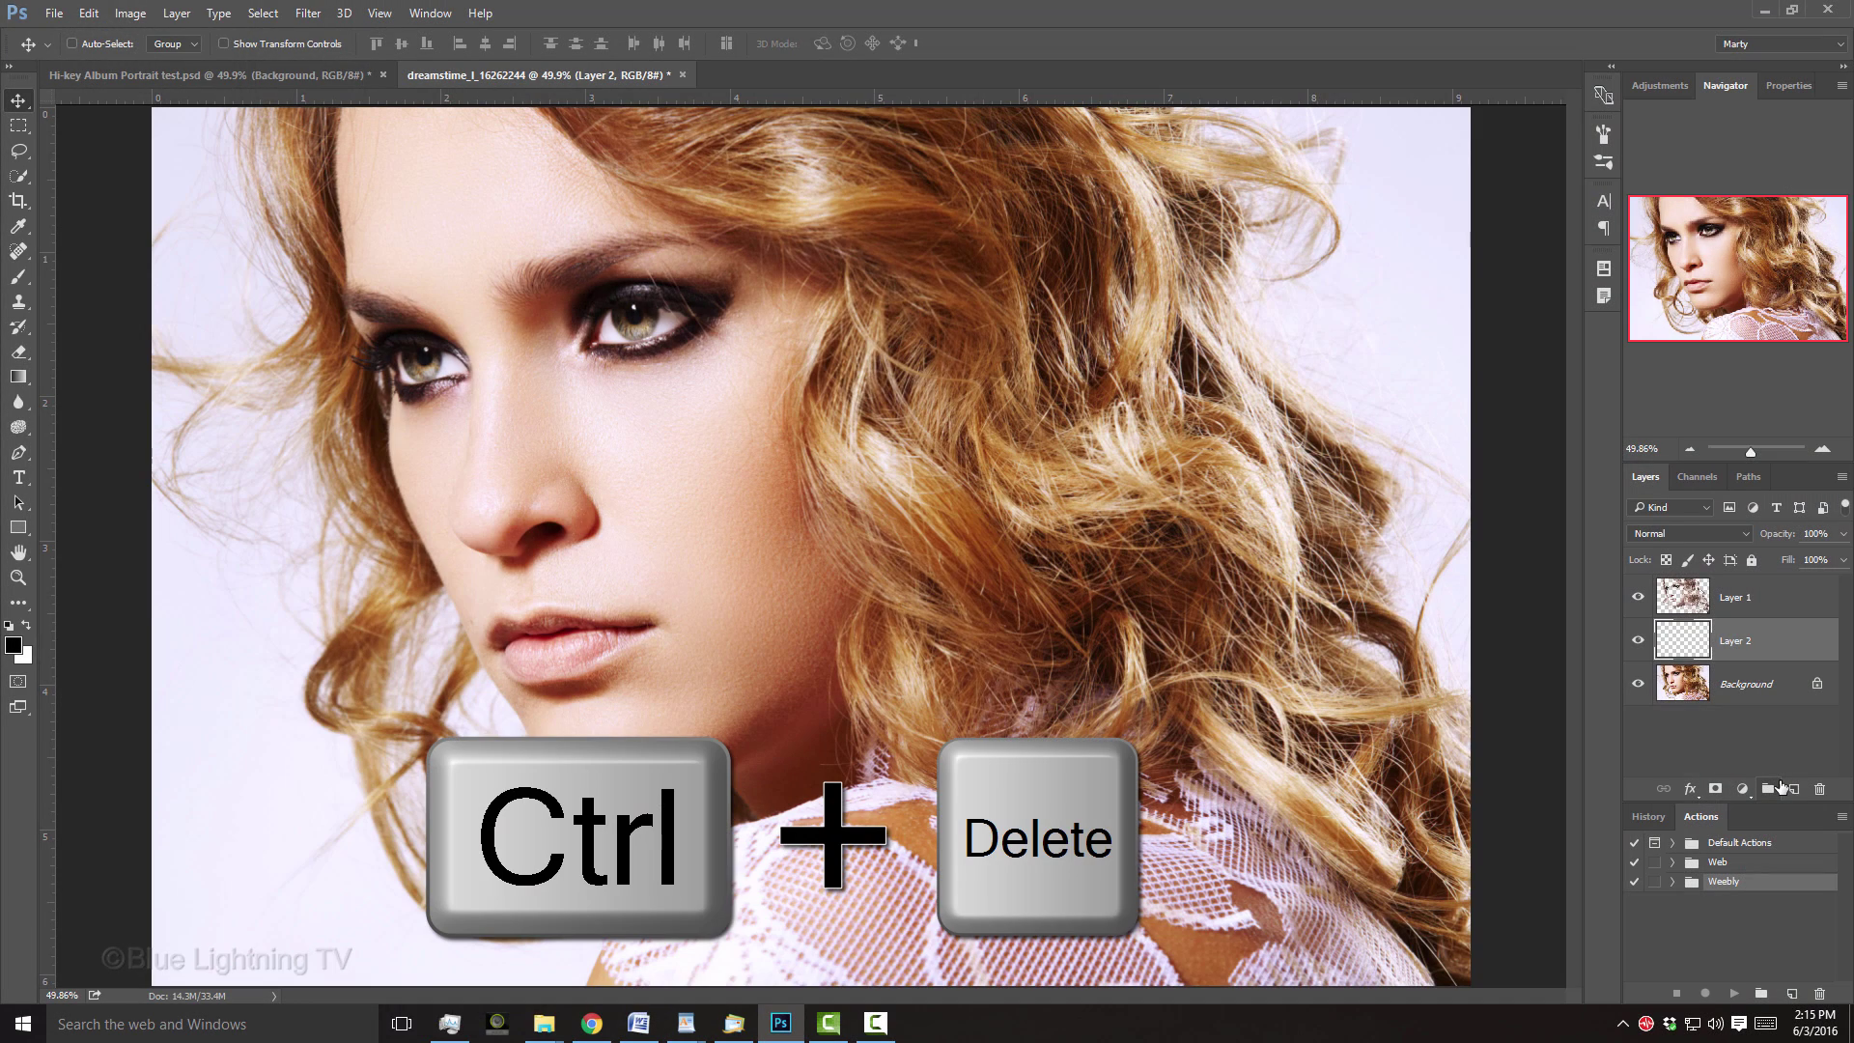
pyautogui.hotkey('ctrl', 'Delete')
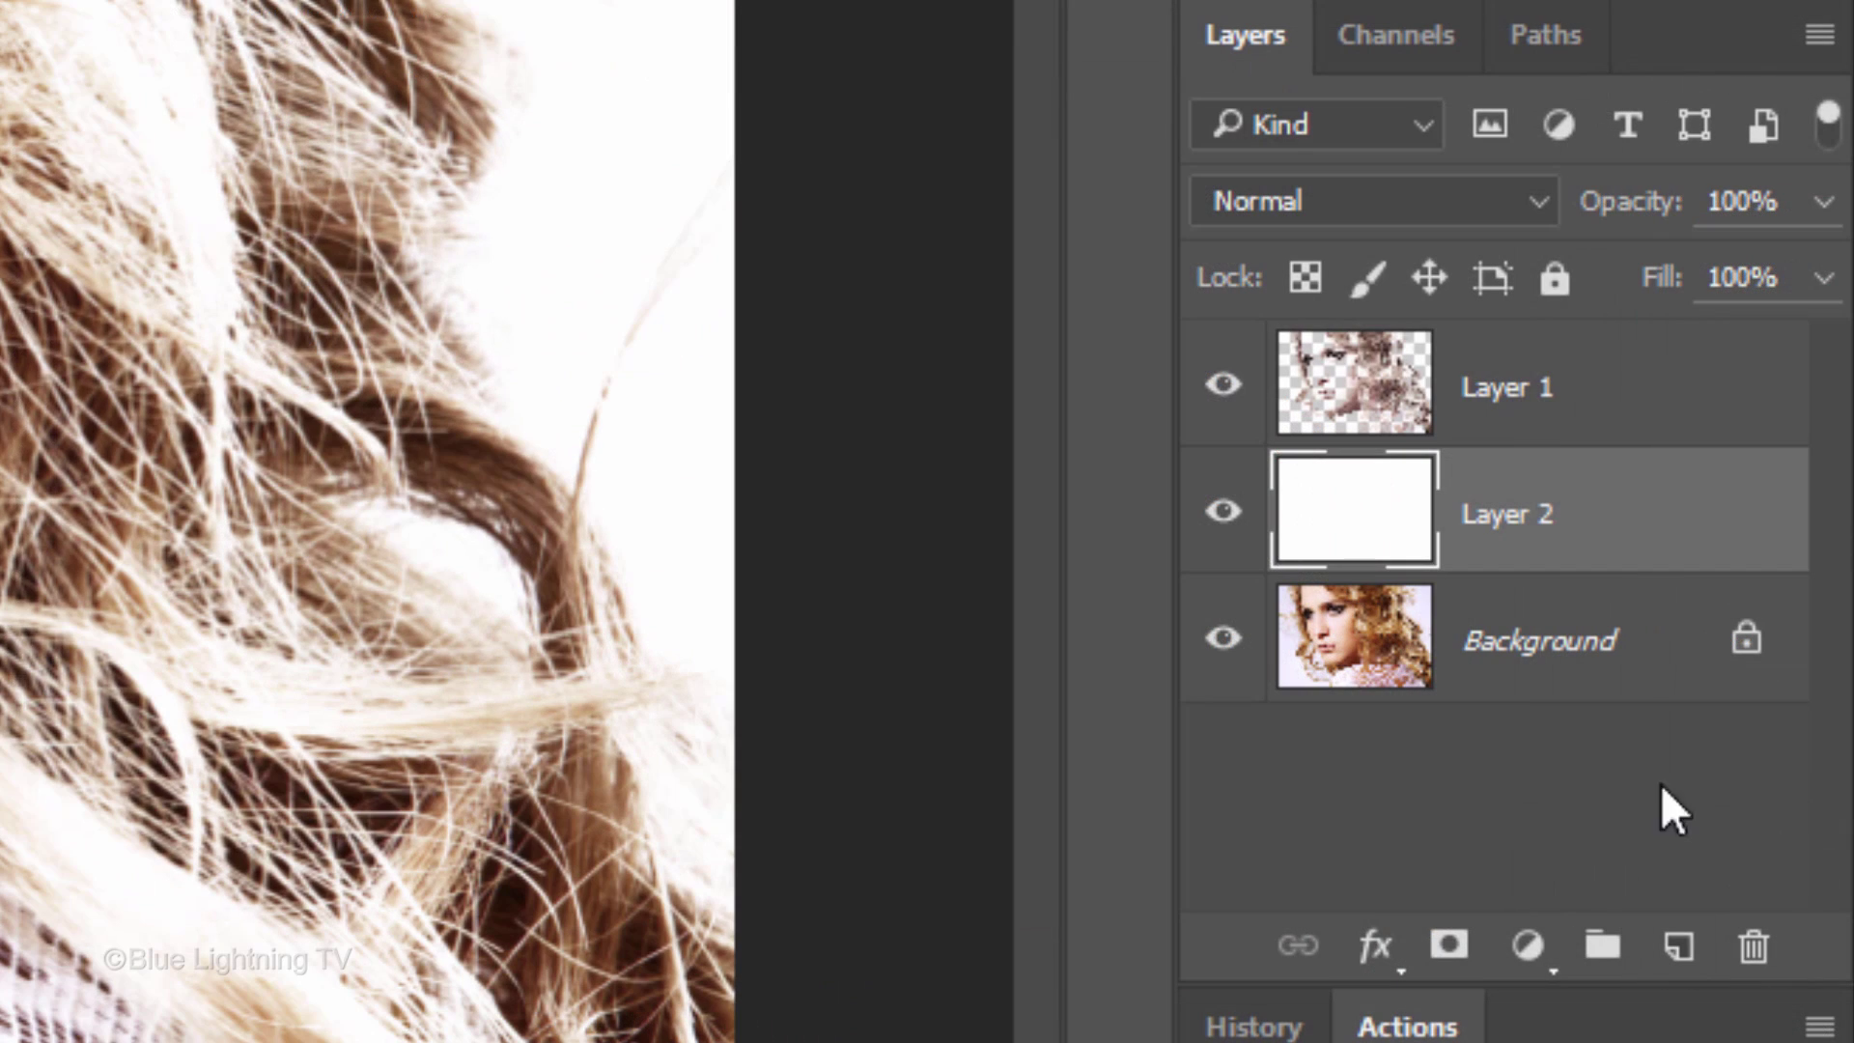
# Give Layer 1 a white layer mask and choose the Brush tool with a soft 50 px, 0% hardness tip
pyautogui.click(1770, 603)
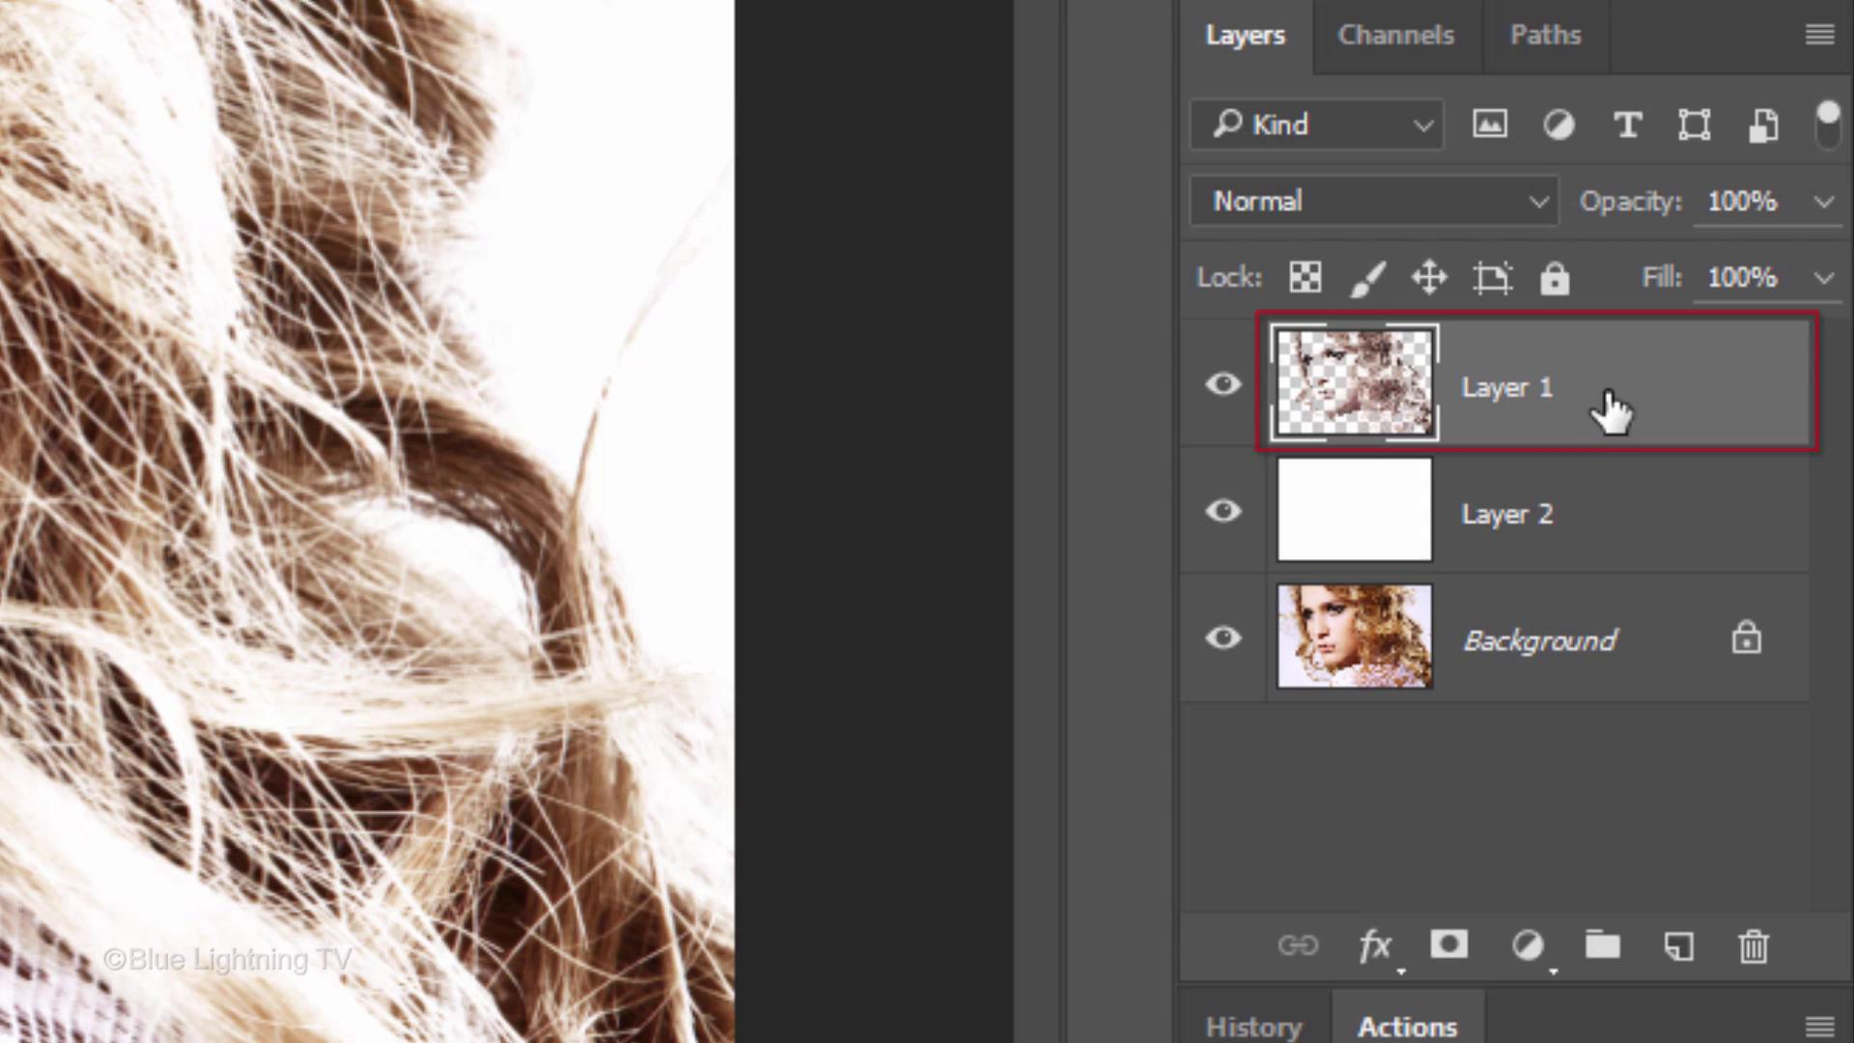
pyautogui.click(1449, 951)
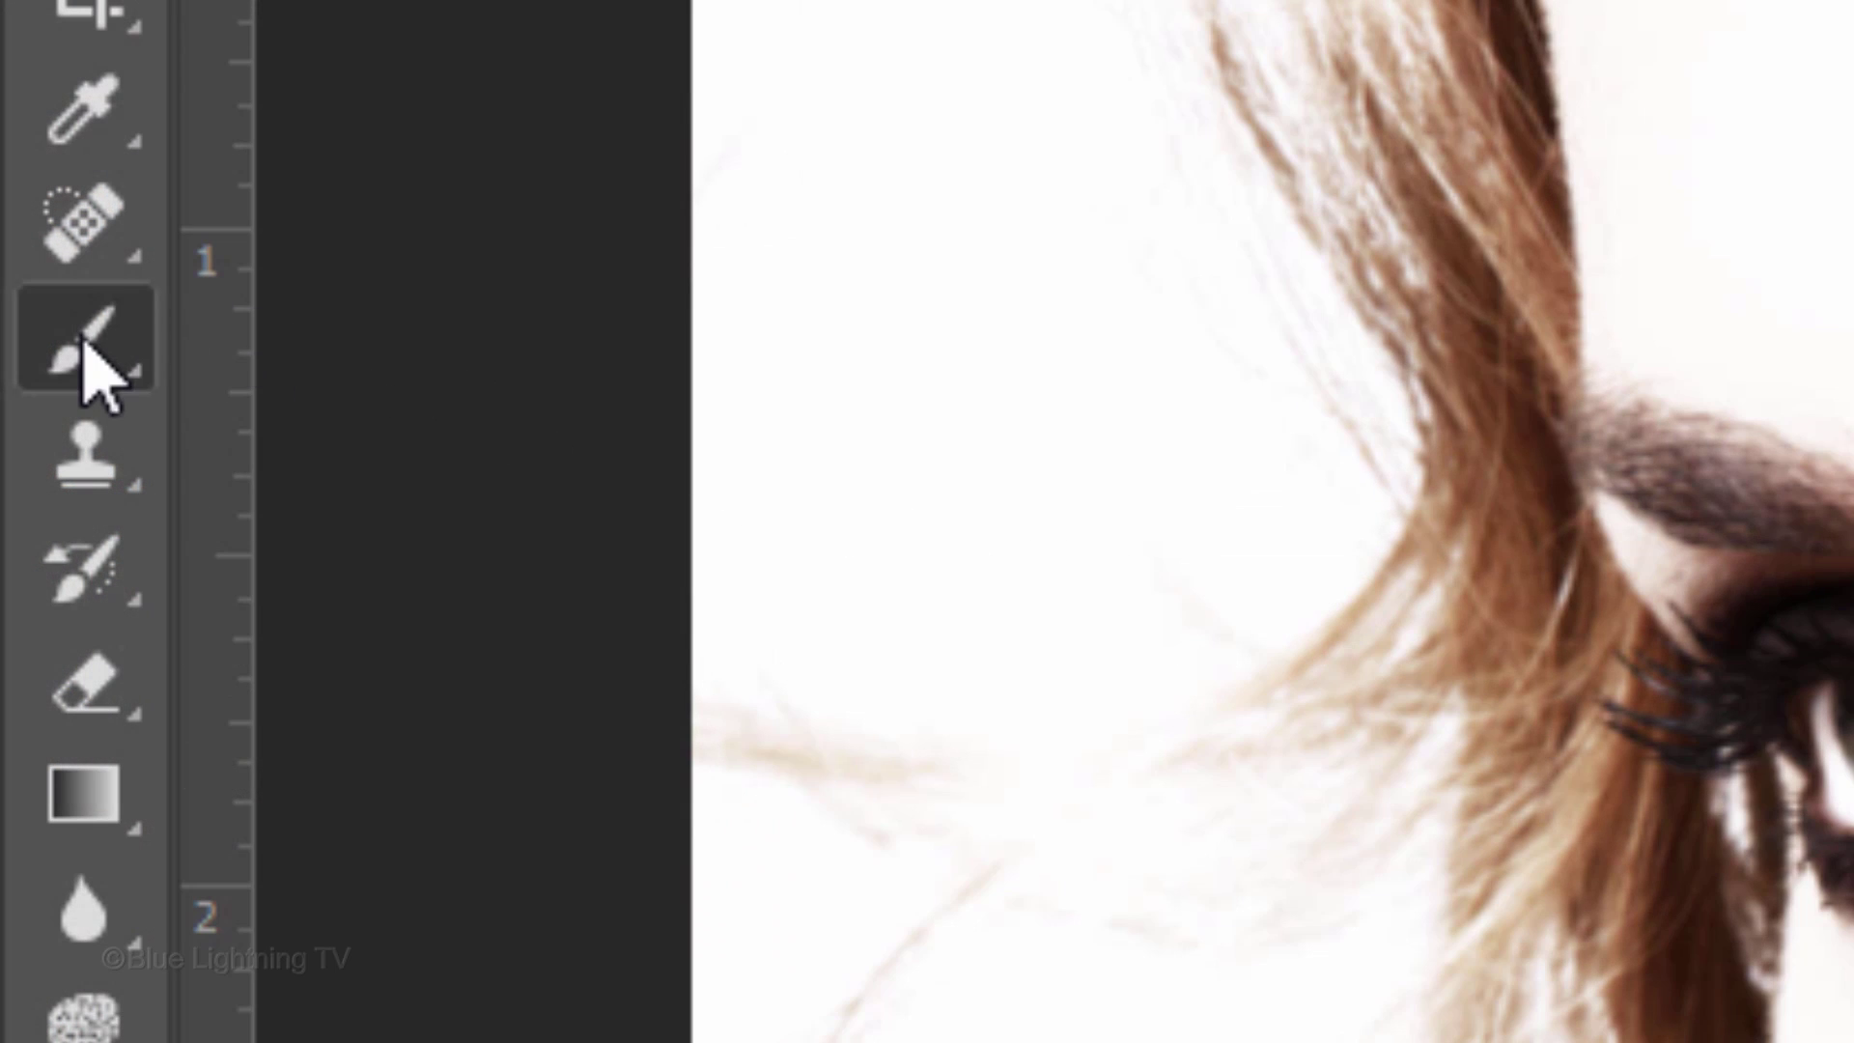
pyautogui.rightClick(83, 340)
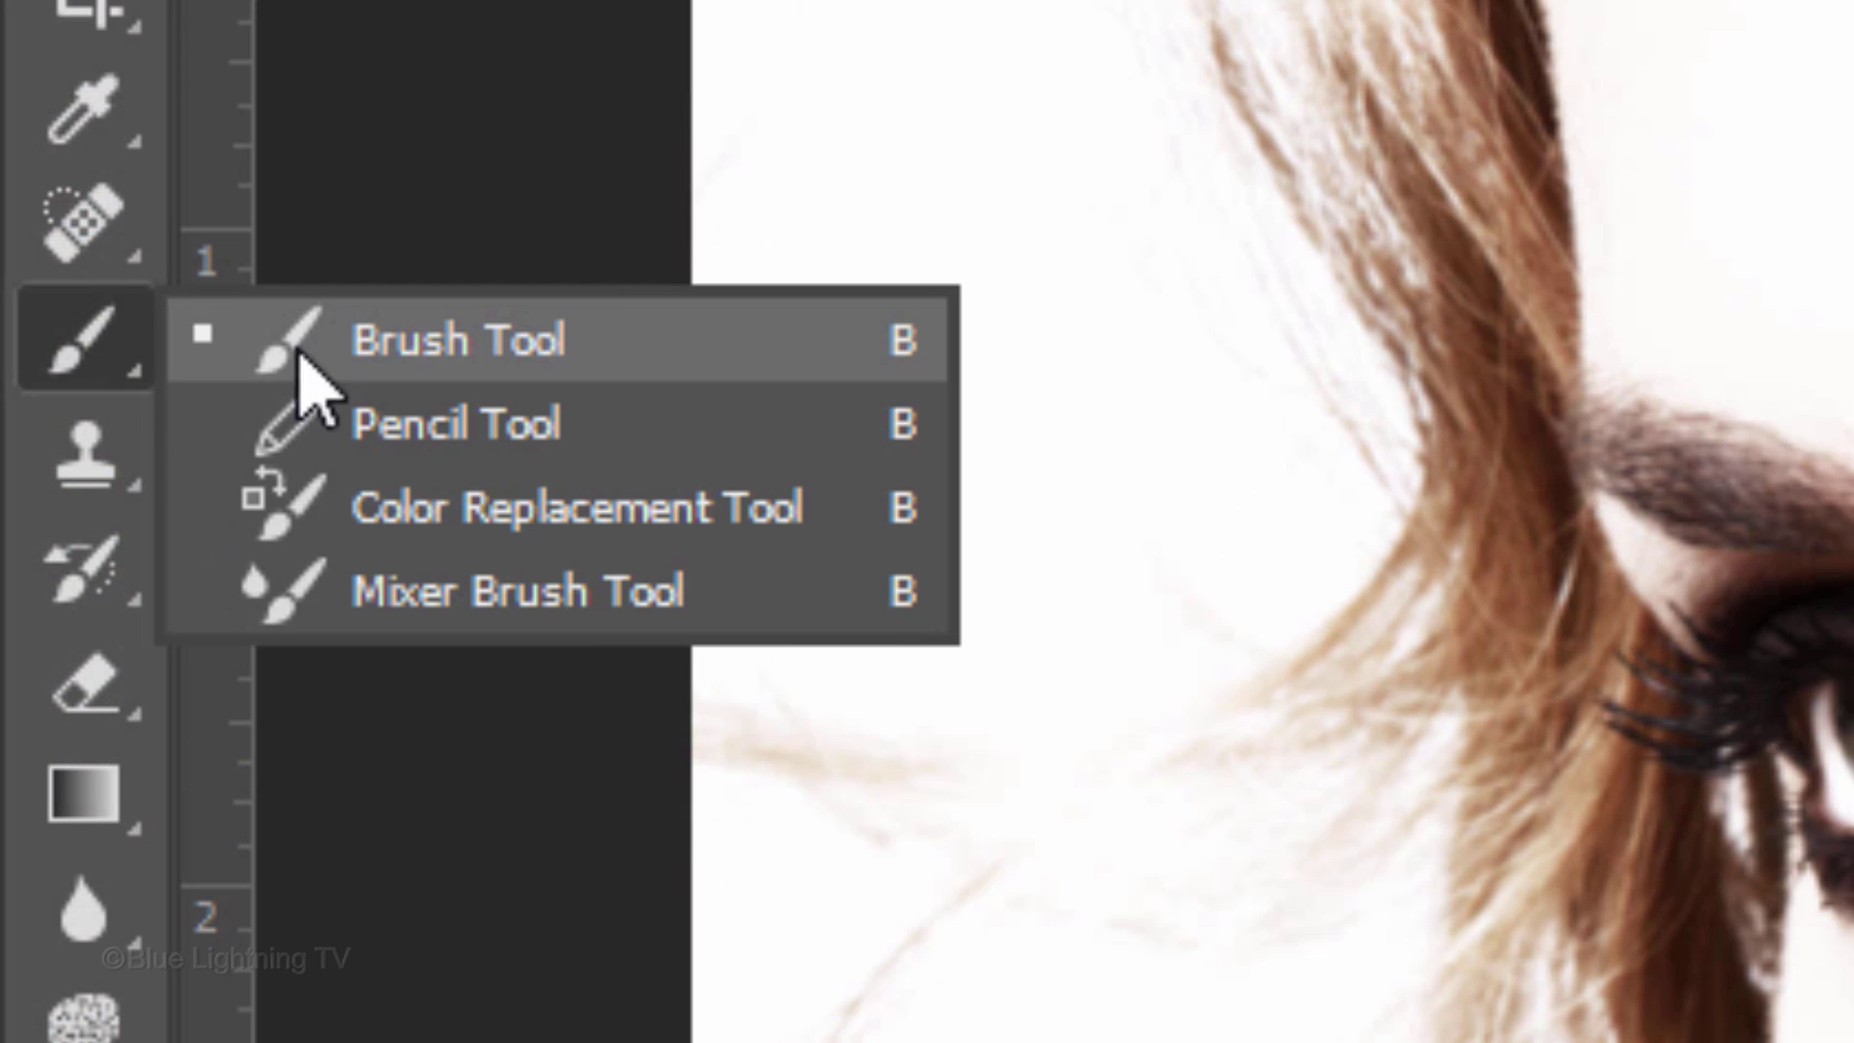
pyautogui.click(488, 362)
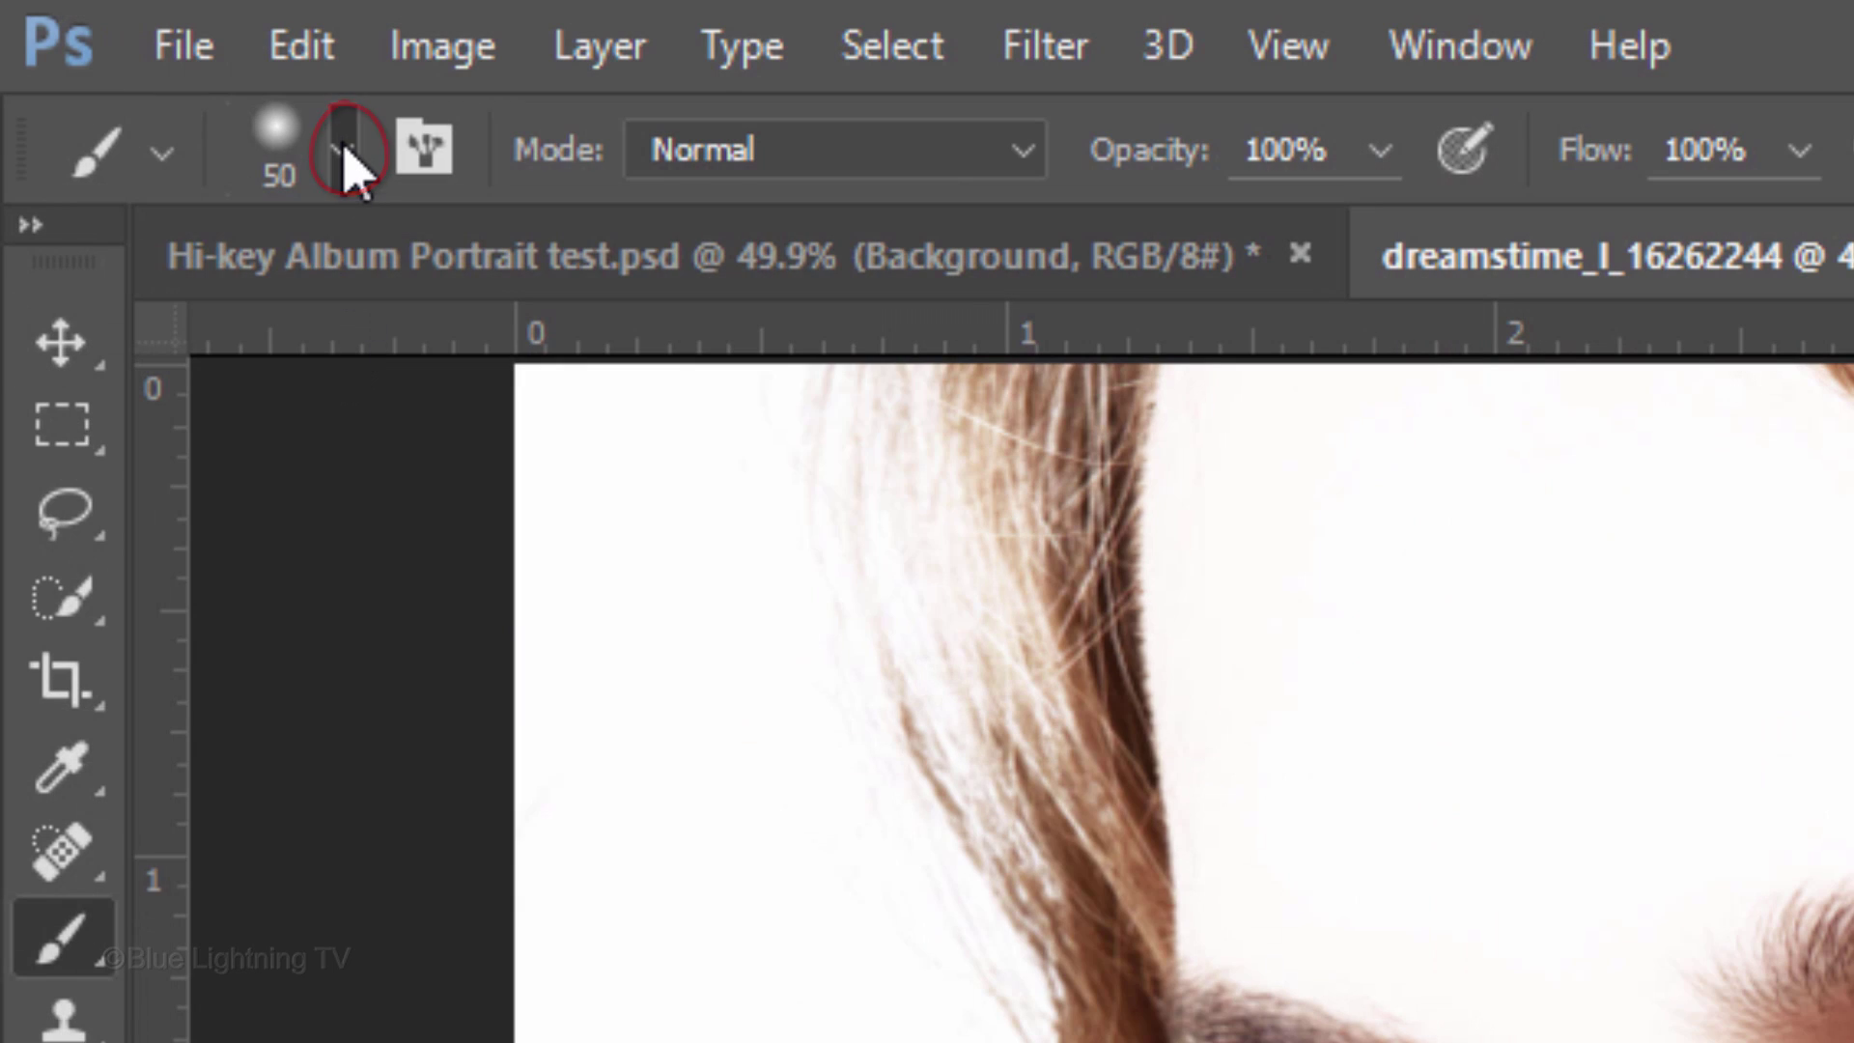
pyautogui.click(345, 154)
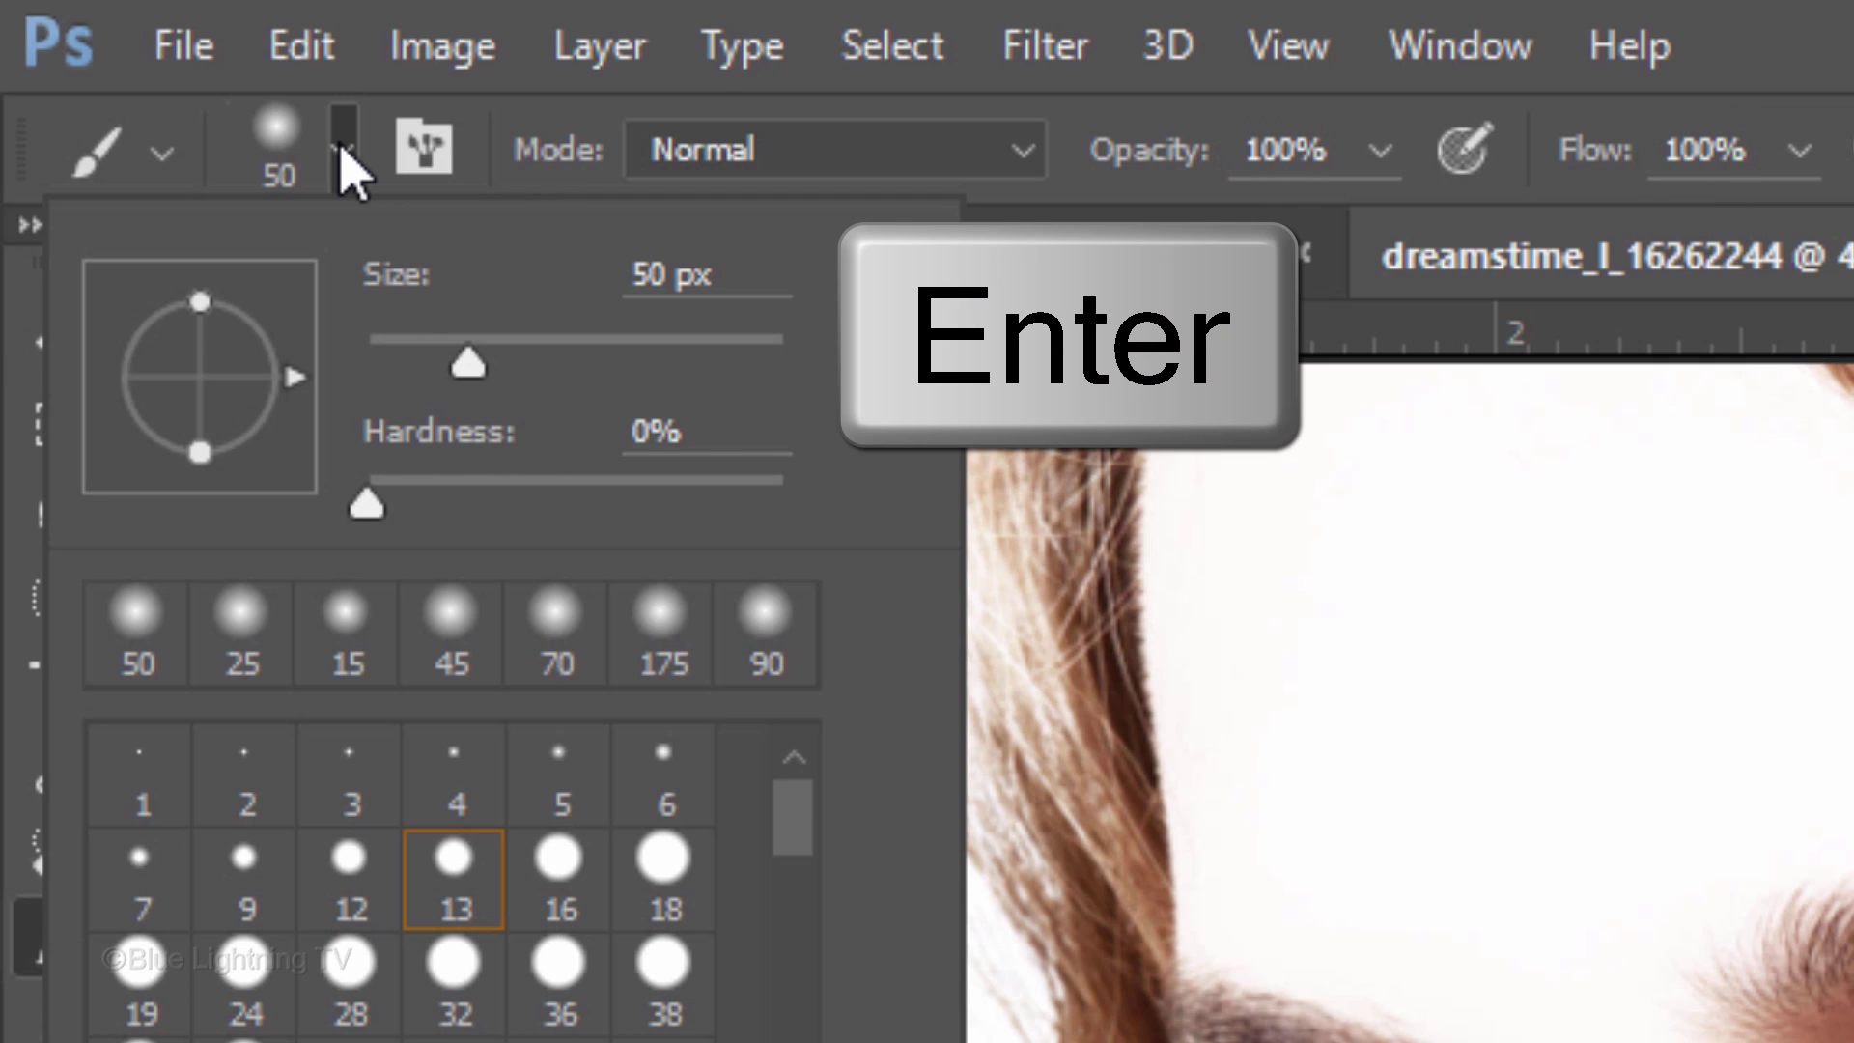
# Paint black on Layer 1's mask to hide hair along the left of the face and temple
pyautogui.press('Return')
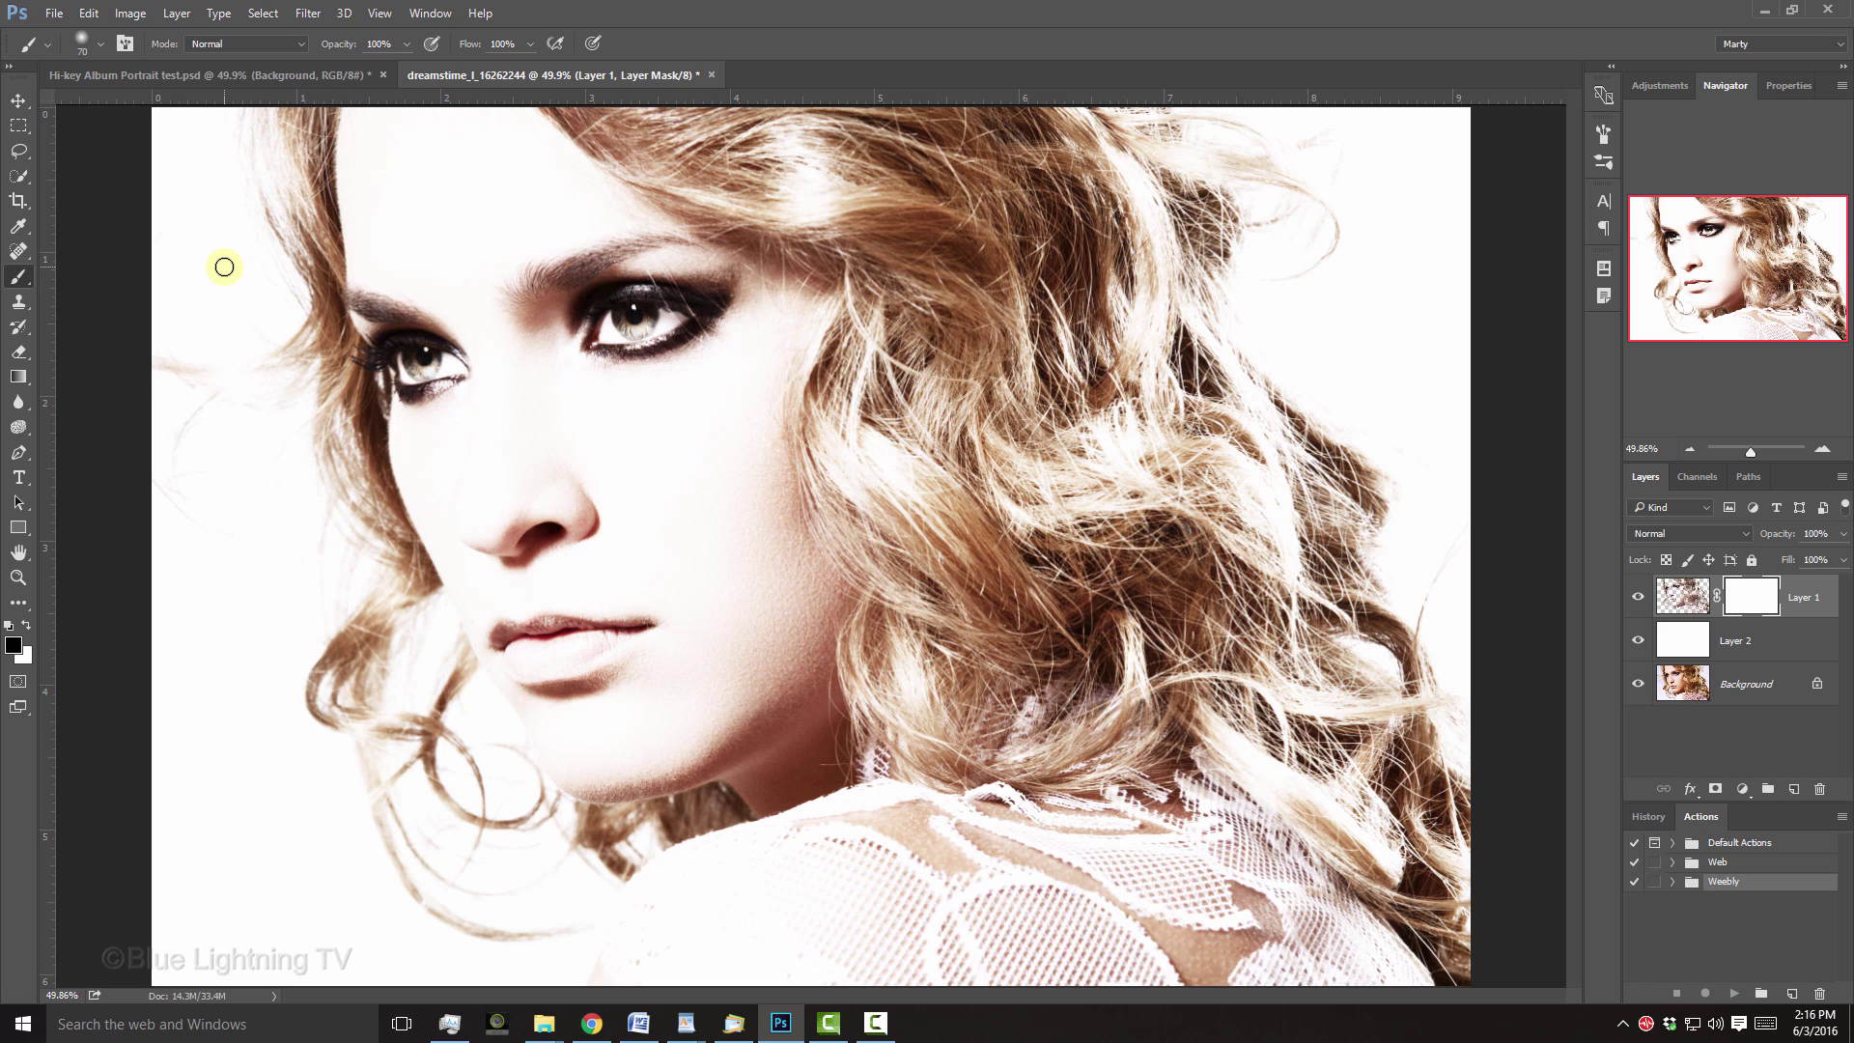
pyautogui.press('[')
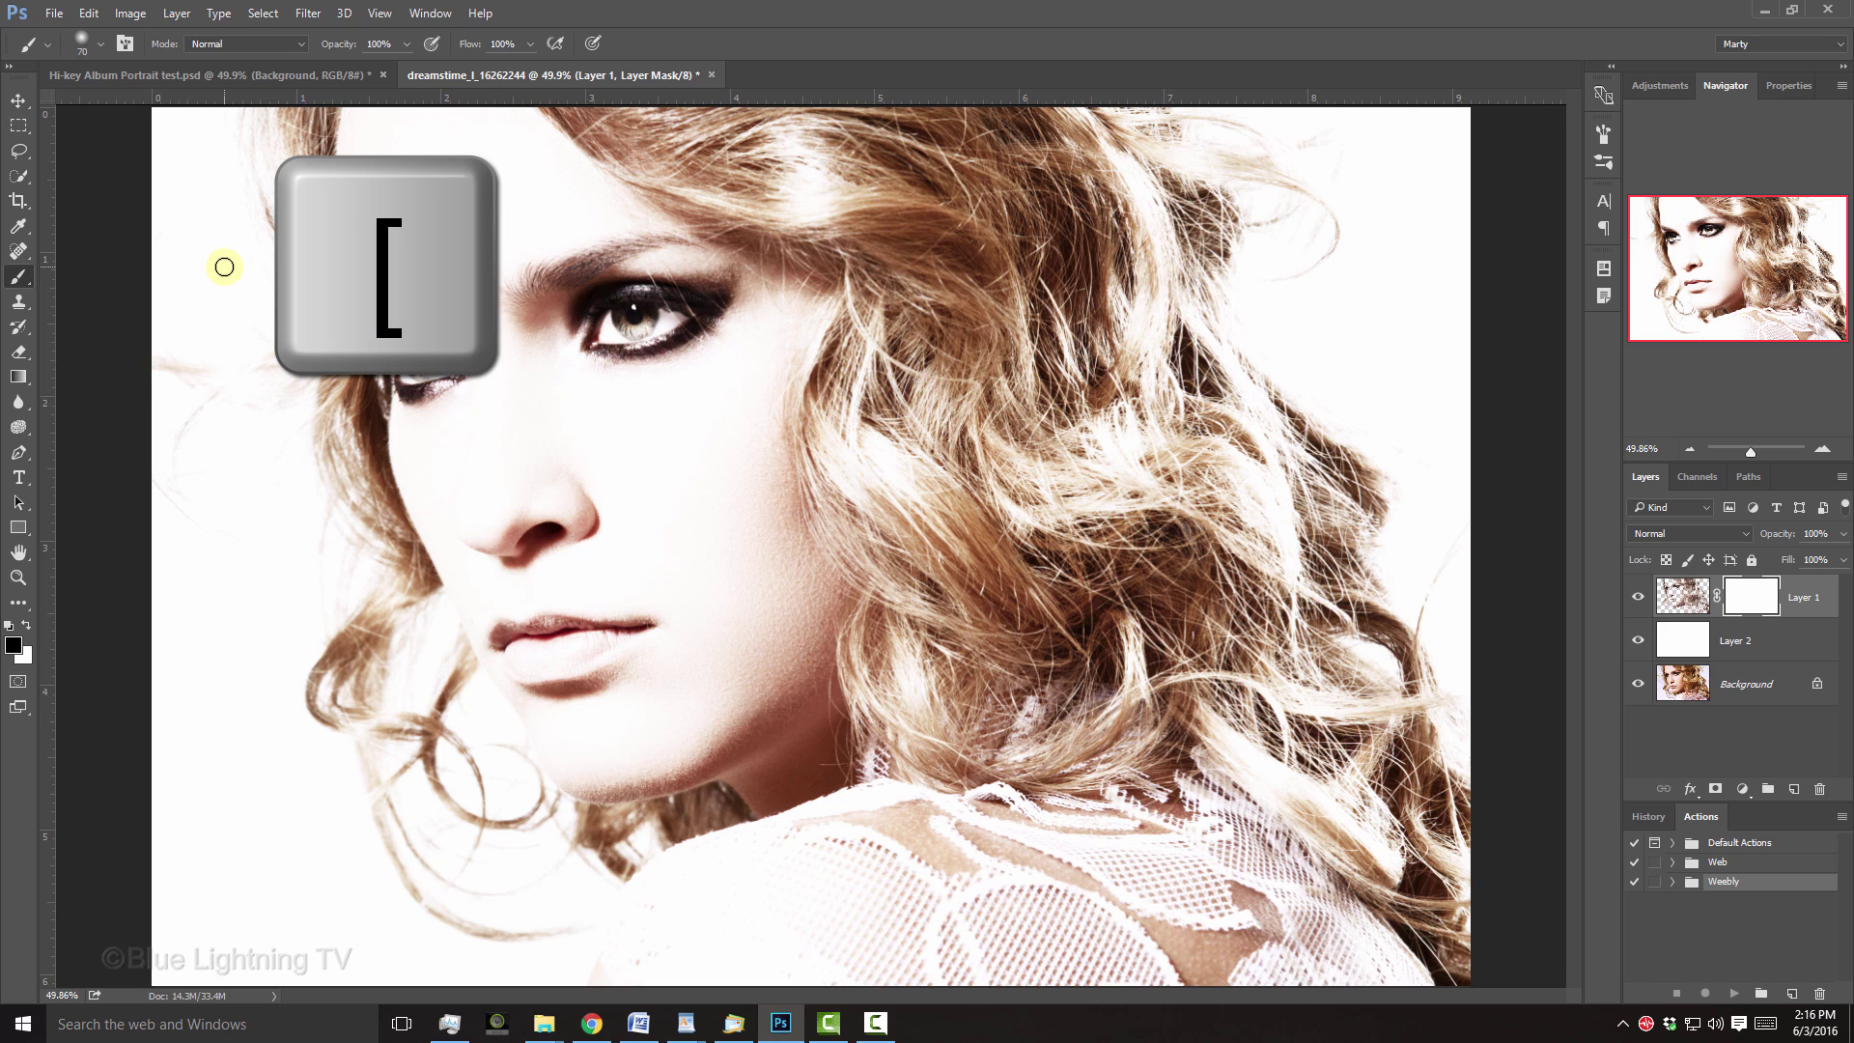
pyautogui.press(']')
pyautogui.press(']')
pyautogui.press(']')
pyautogui.press(']')
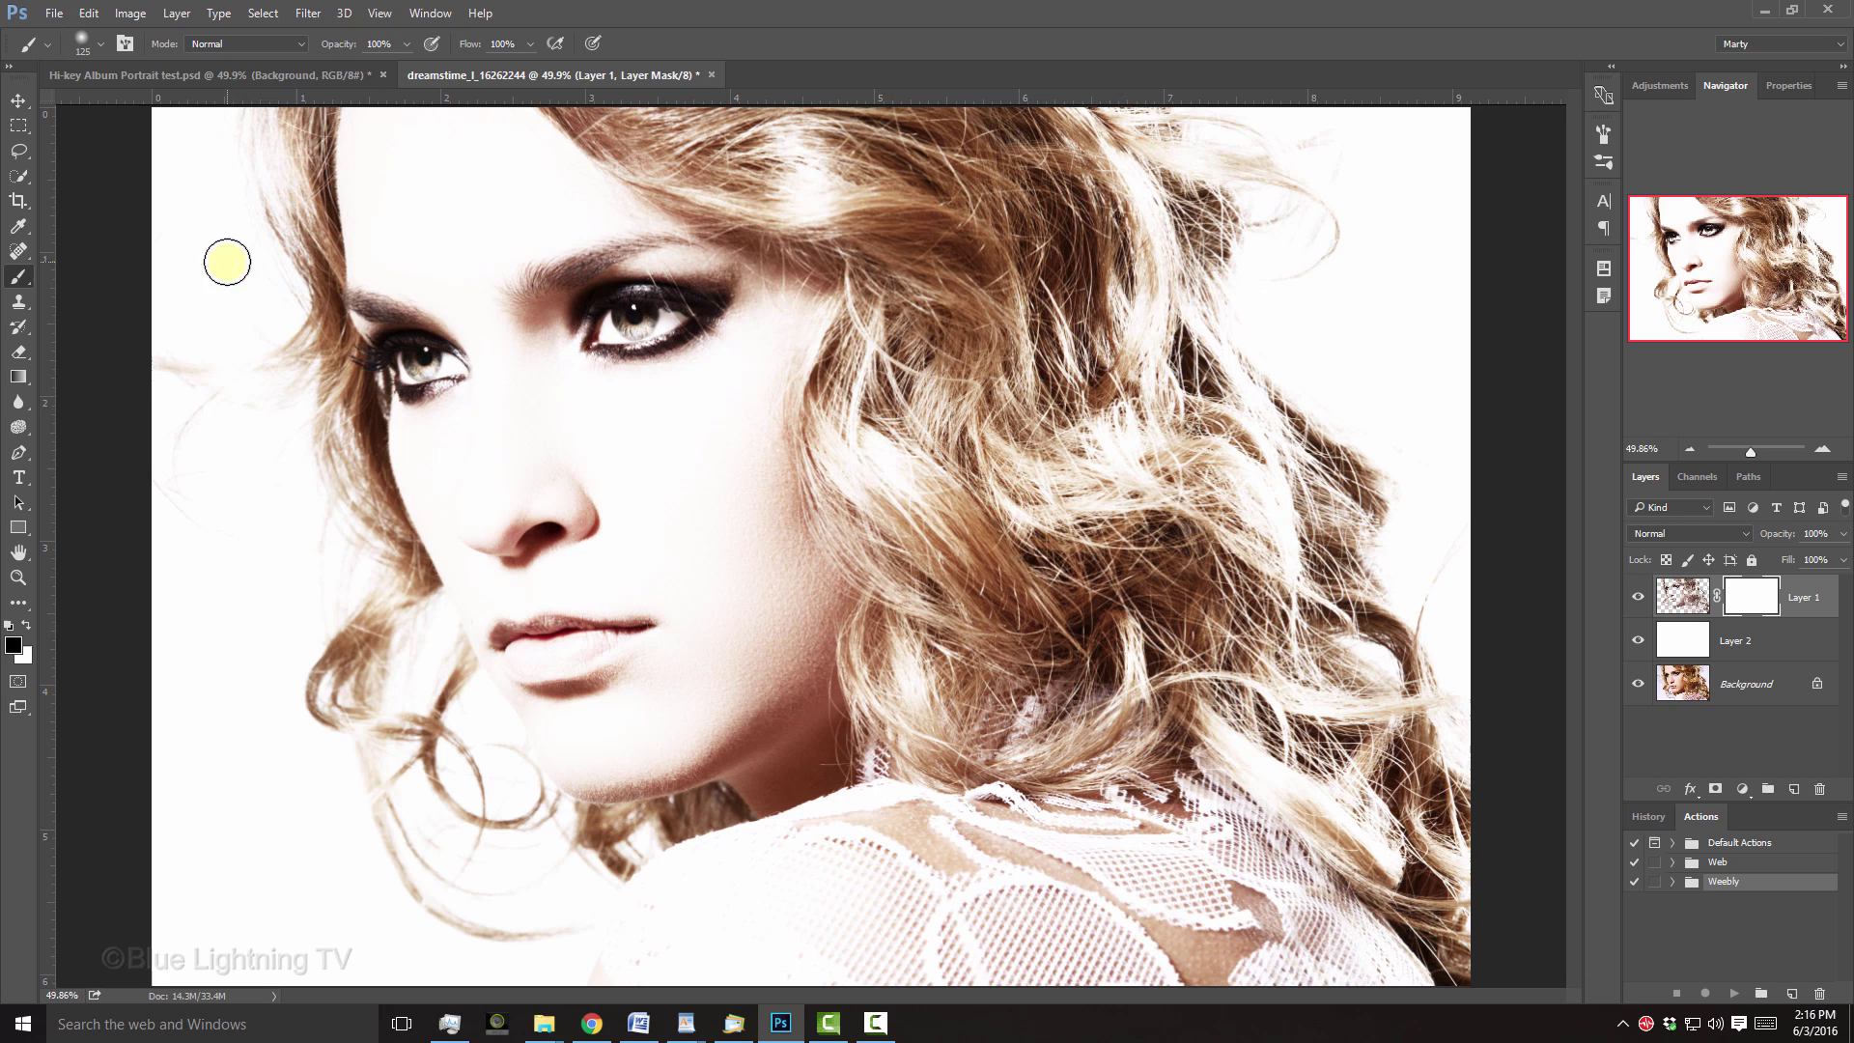
pyautogui.moveTo(251, 339)
pyautogui.mouseDown()
pyautogui.moveTo(288, 388)
pyautogui.moveTo(279, 174)
pyautogui.moveTo(303, 263)
pyautogui.moveTo(297, 405)
pyautogui.moveTo(372, 580)
pyautogui.moveTo(381, 745)
pyautogui.moveTo(298, 700)
pyautogui.moveTo(426, 753)
pyautogui.mouseUp()
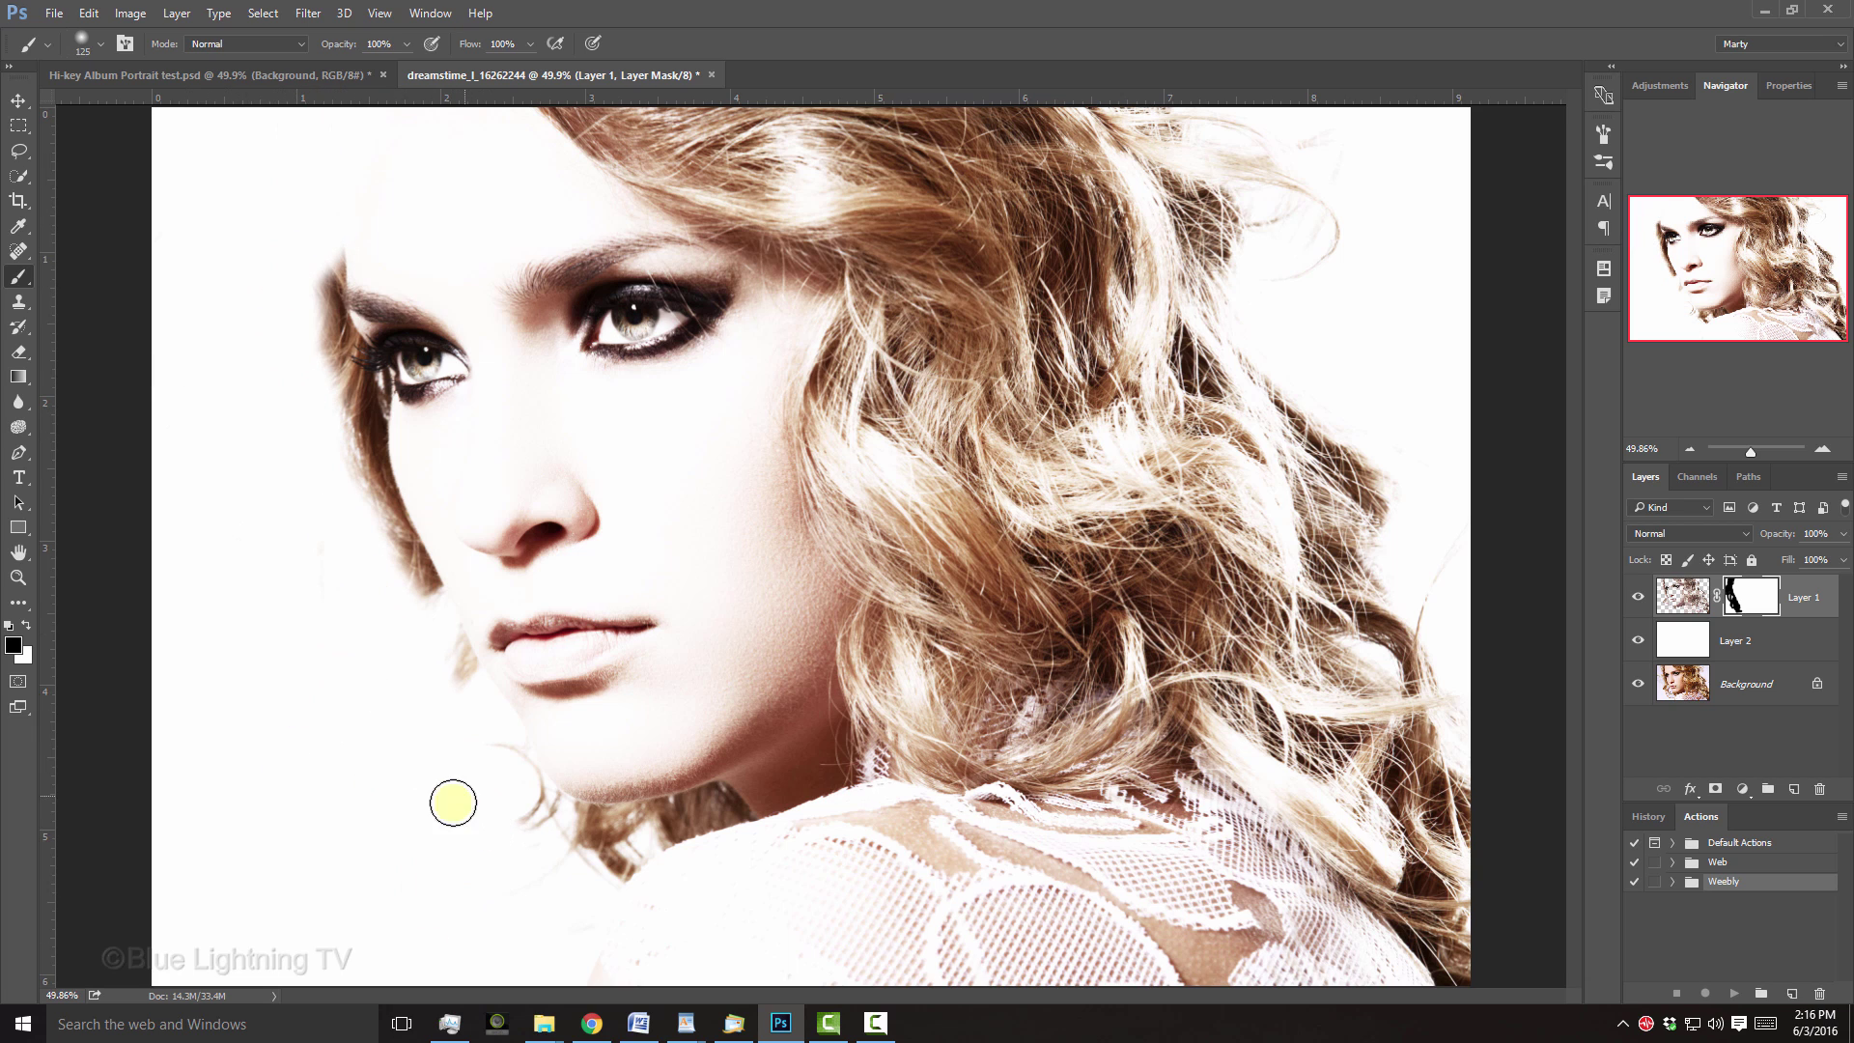
pyautogui.press('z')
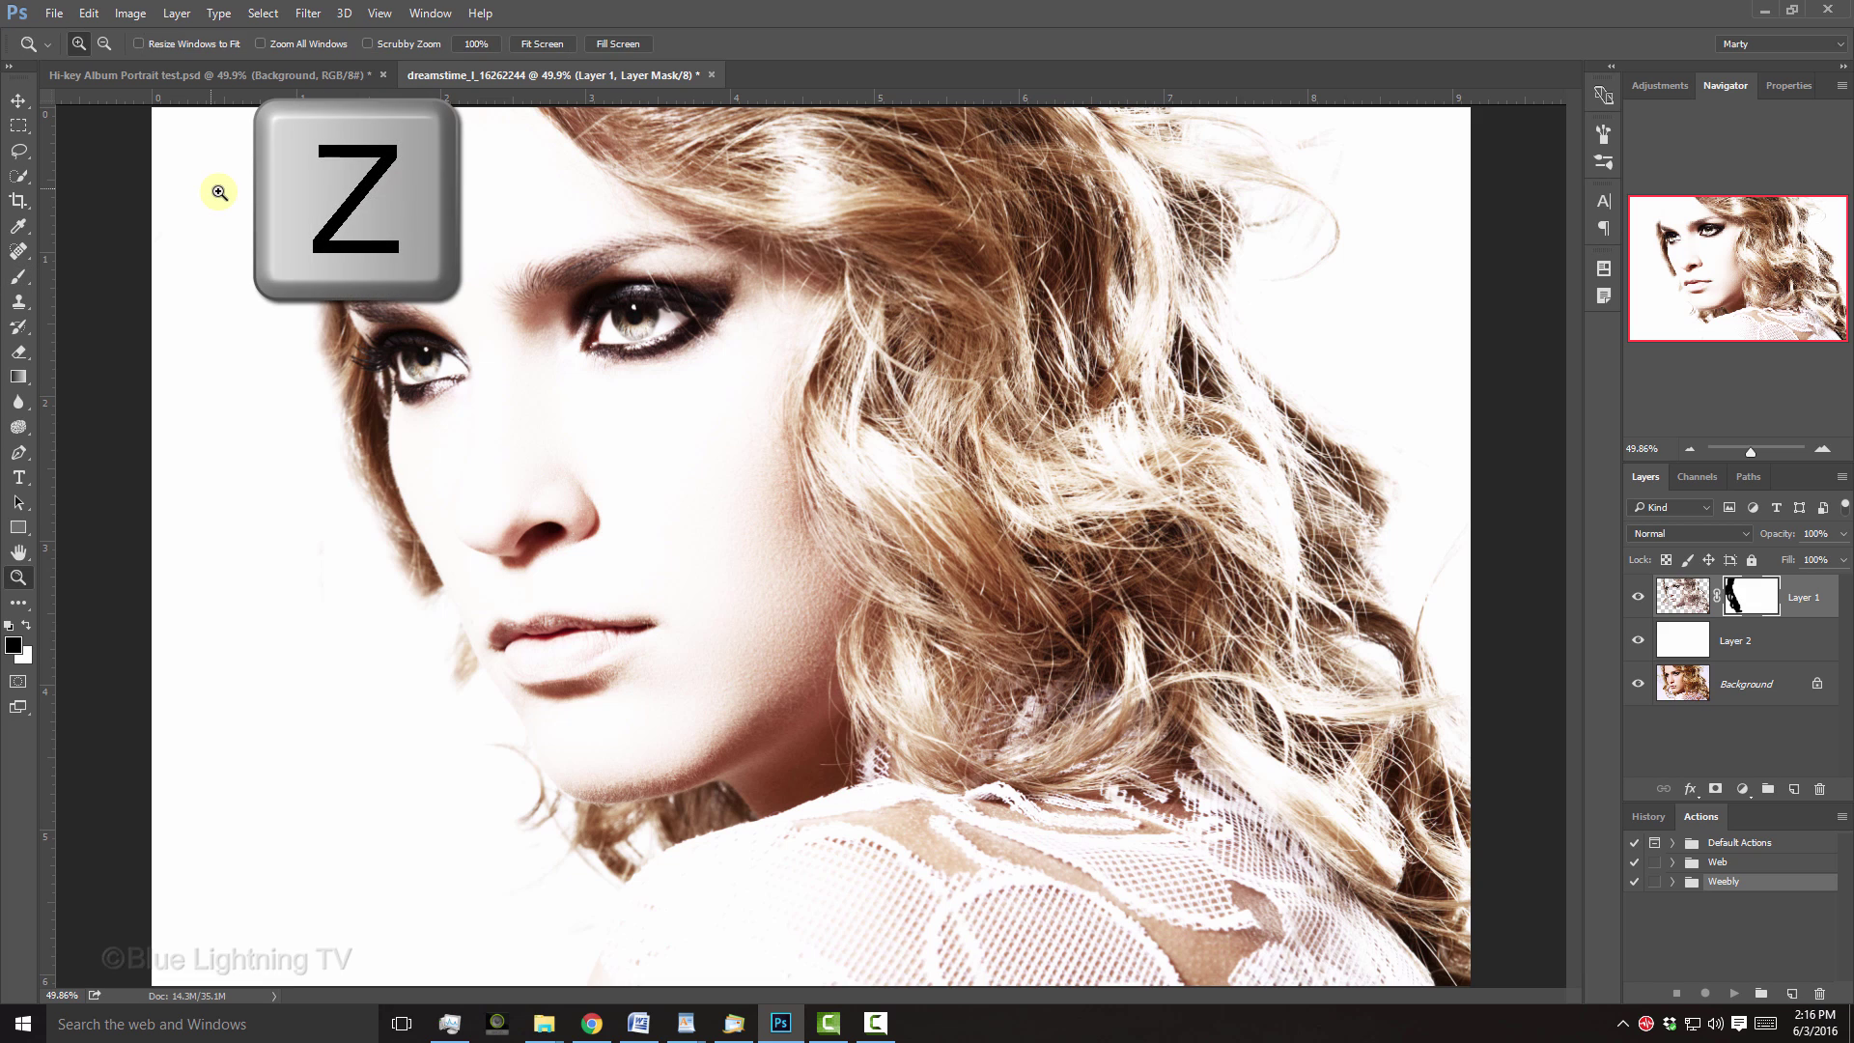
pyautogui.moveTo(243, 206); pyautogui.dragTo(638, 626)
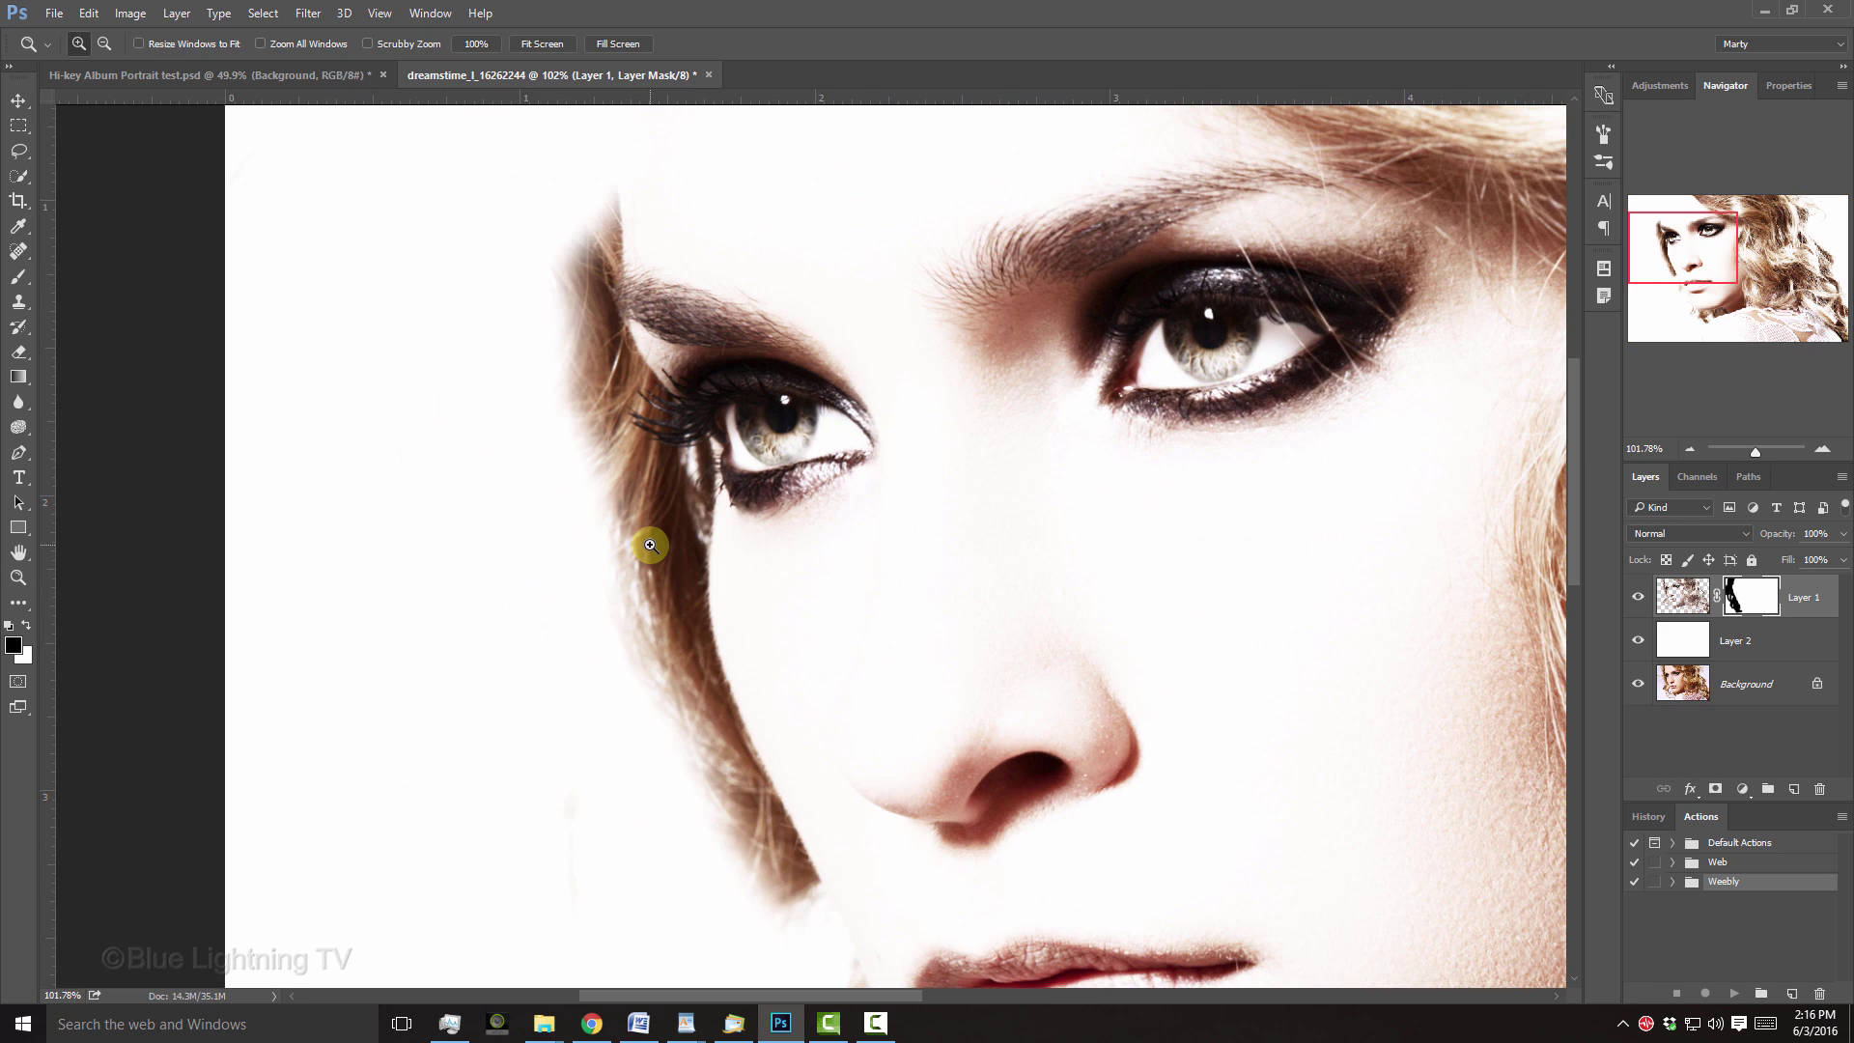
pyautogui.press('b')
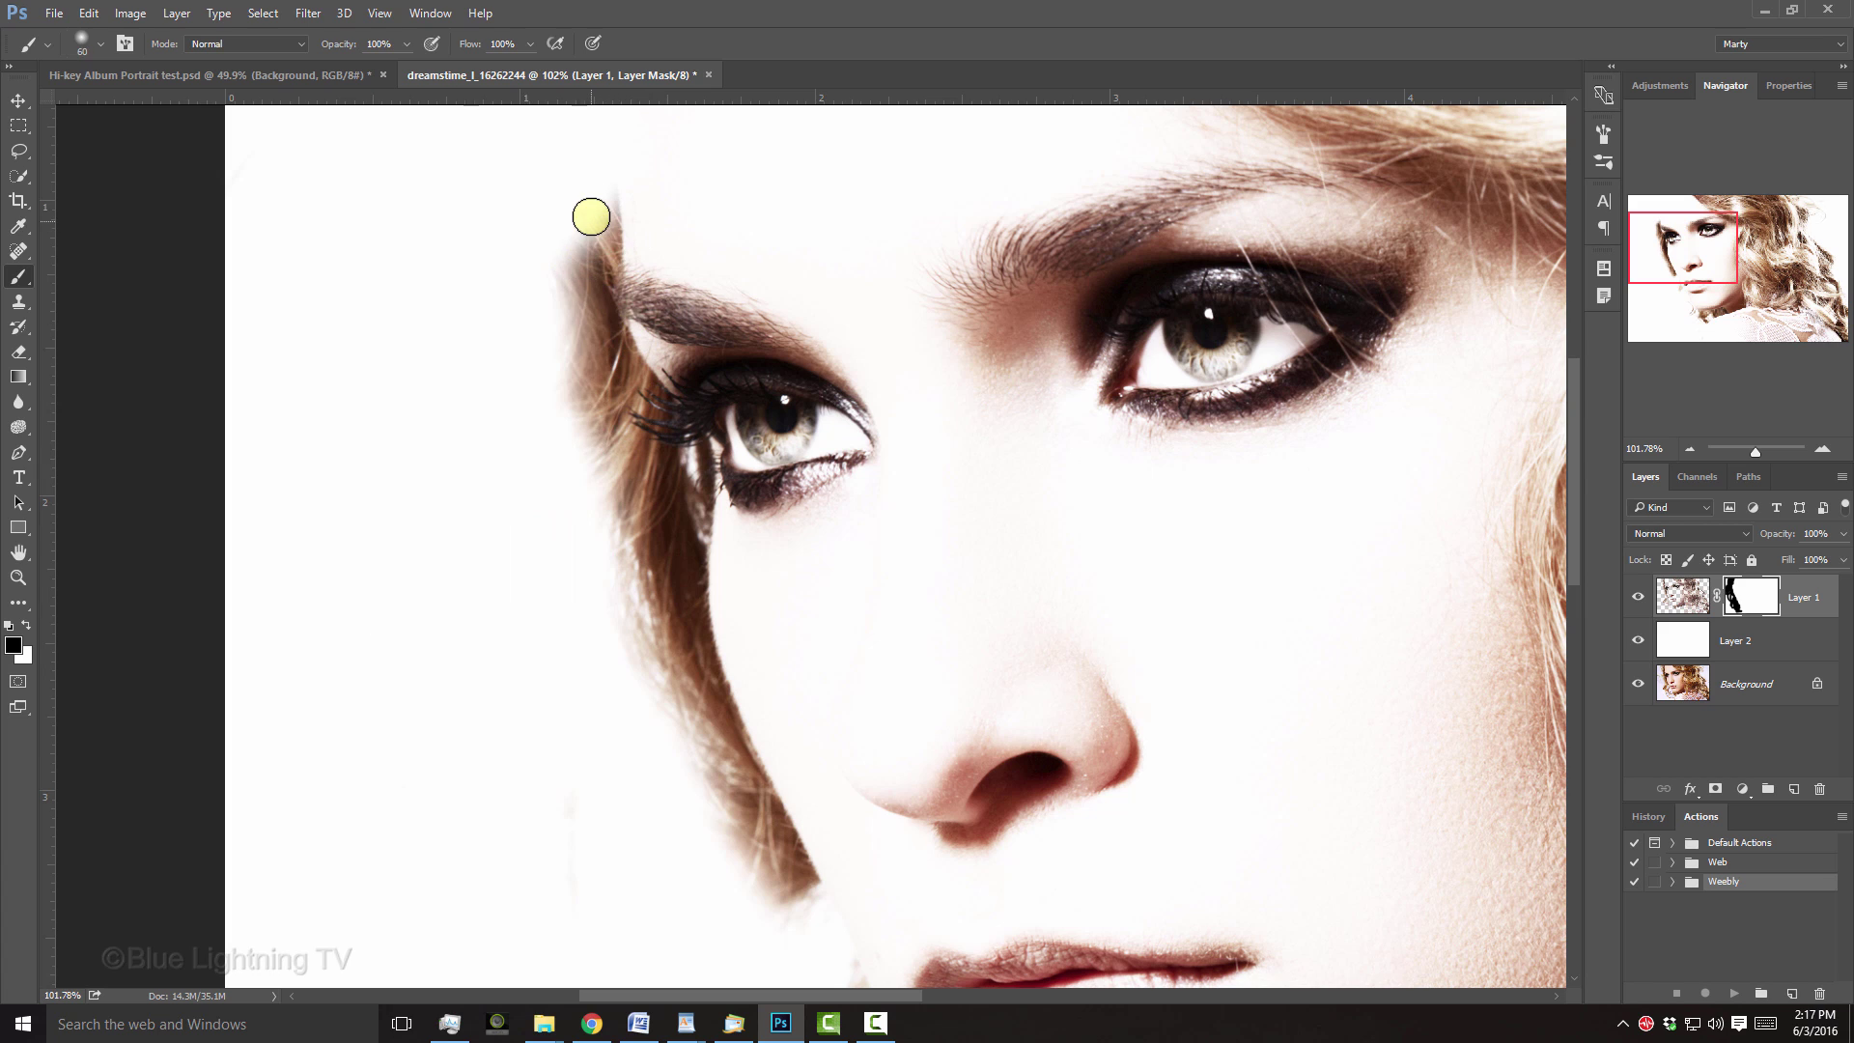
pyautogui.press('[')
pyautogui.moveTo(591, 216)
pyautogui.mouseDown()
pyautogui.moveTo(594, 287)
pyautogui.moveTo(605, 270)
pyautogui.moveTo(649, 398)
pyautogui.moveTo(632, 374)
pyautogui.moveTo(613, 497)
pyautogui.moveTo(646, 491)
pyautogui.moveTo(654, 460)
pyautogui.moveTo(679, 464)
pyautogui.moveTo(701, 509)
pyautogui.moveTo(666, 521)
pyautogui.moveTo(782, 693)
pyautogui.mouseUp()
# Mask out the remaining hair beside the cheek, chin, jaw and below the neck
pyautogui.press('[')
pyautogui.press('[')
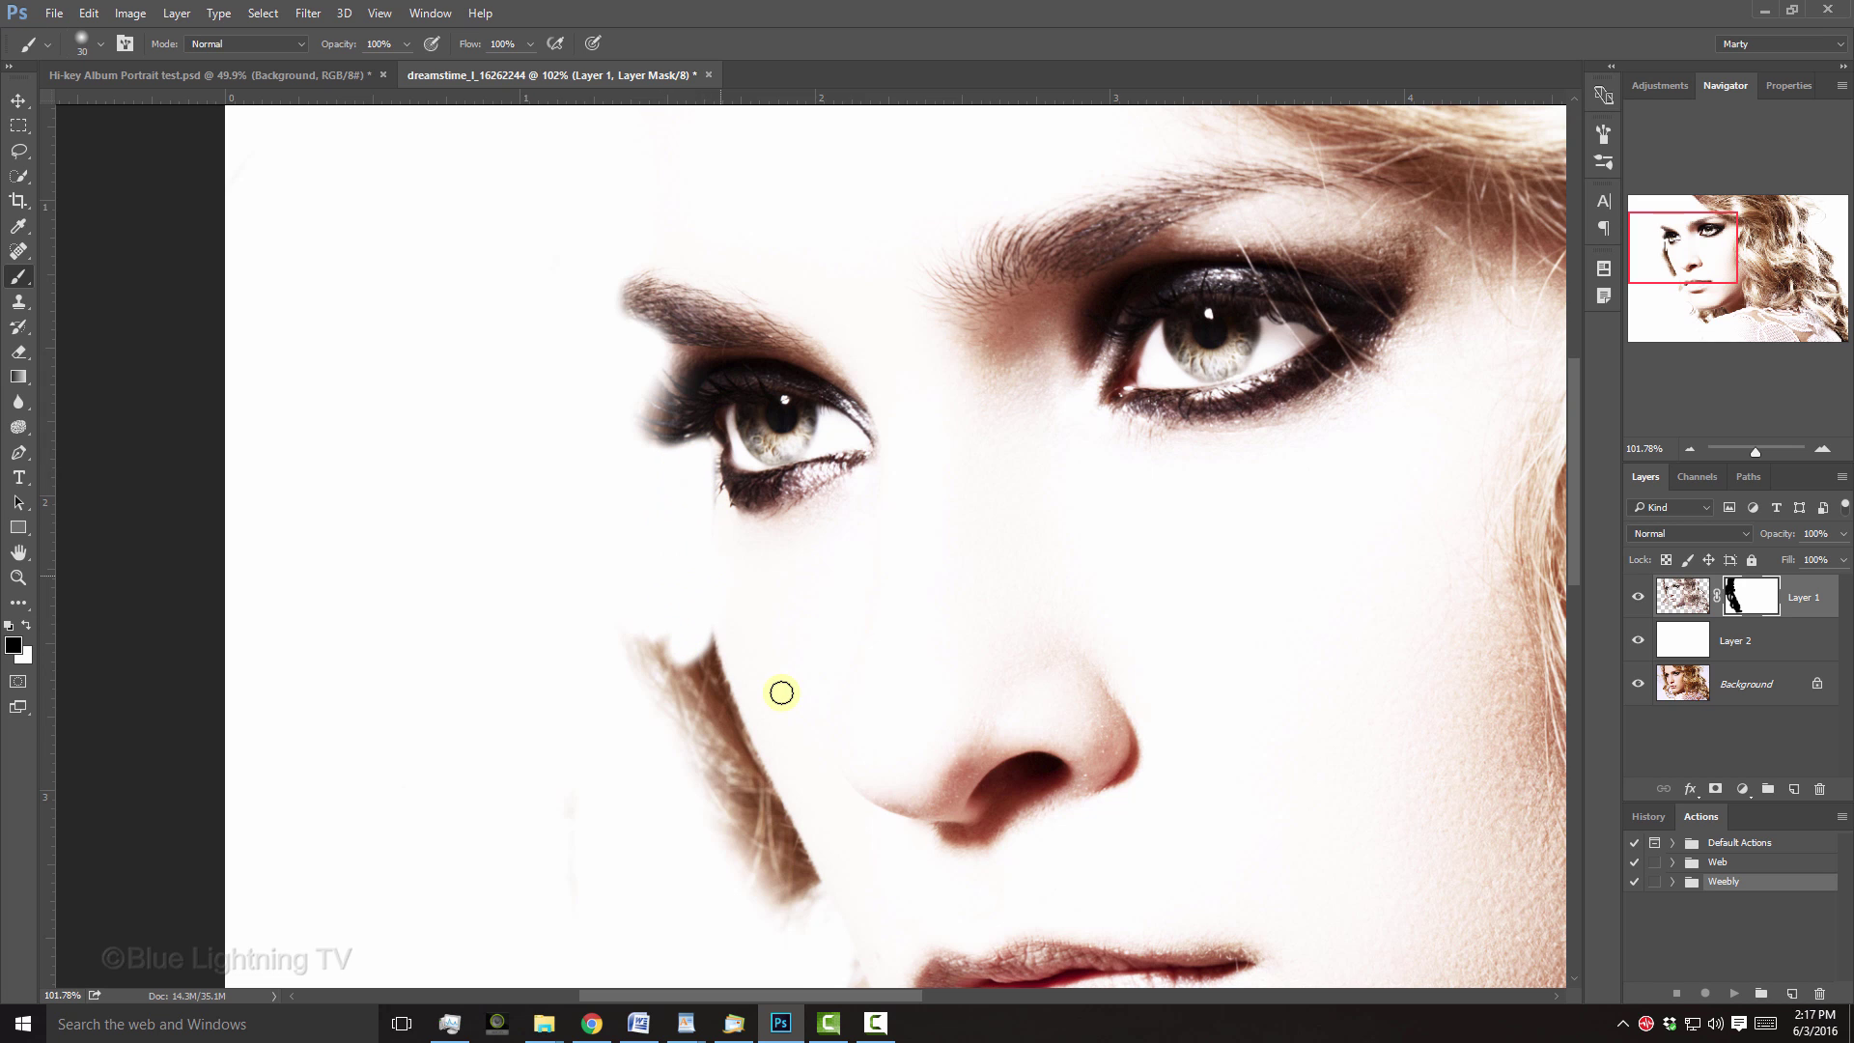
pyautogui.press('space')
pyautogui.moveTo(790, 680); pyautogui.dragTo(743, 425)
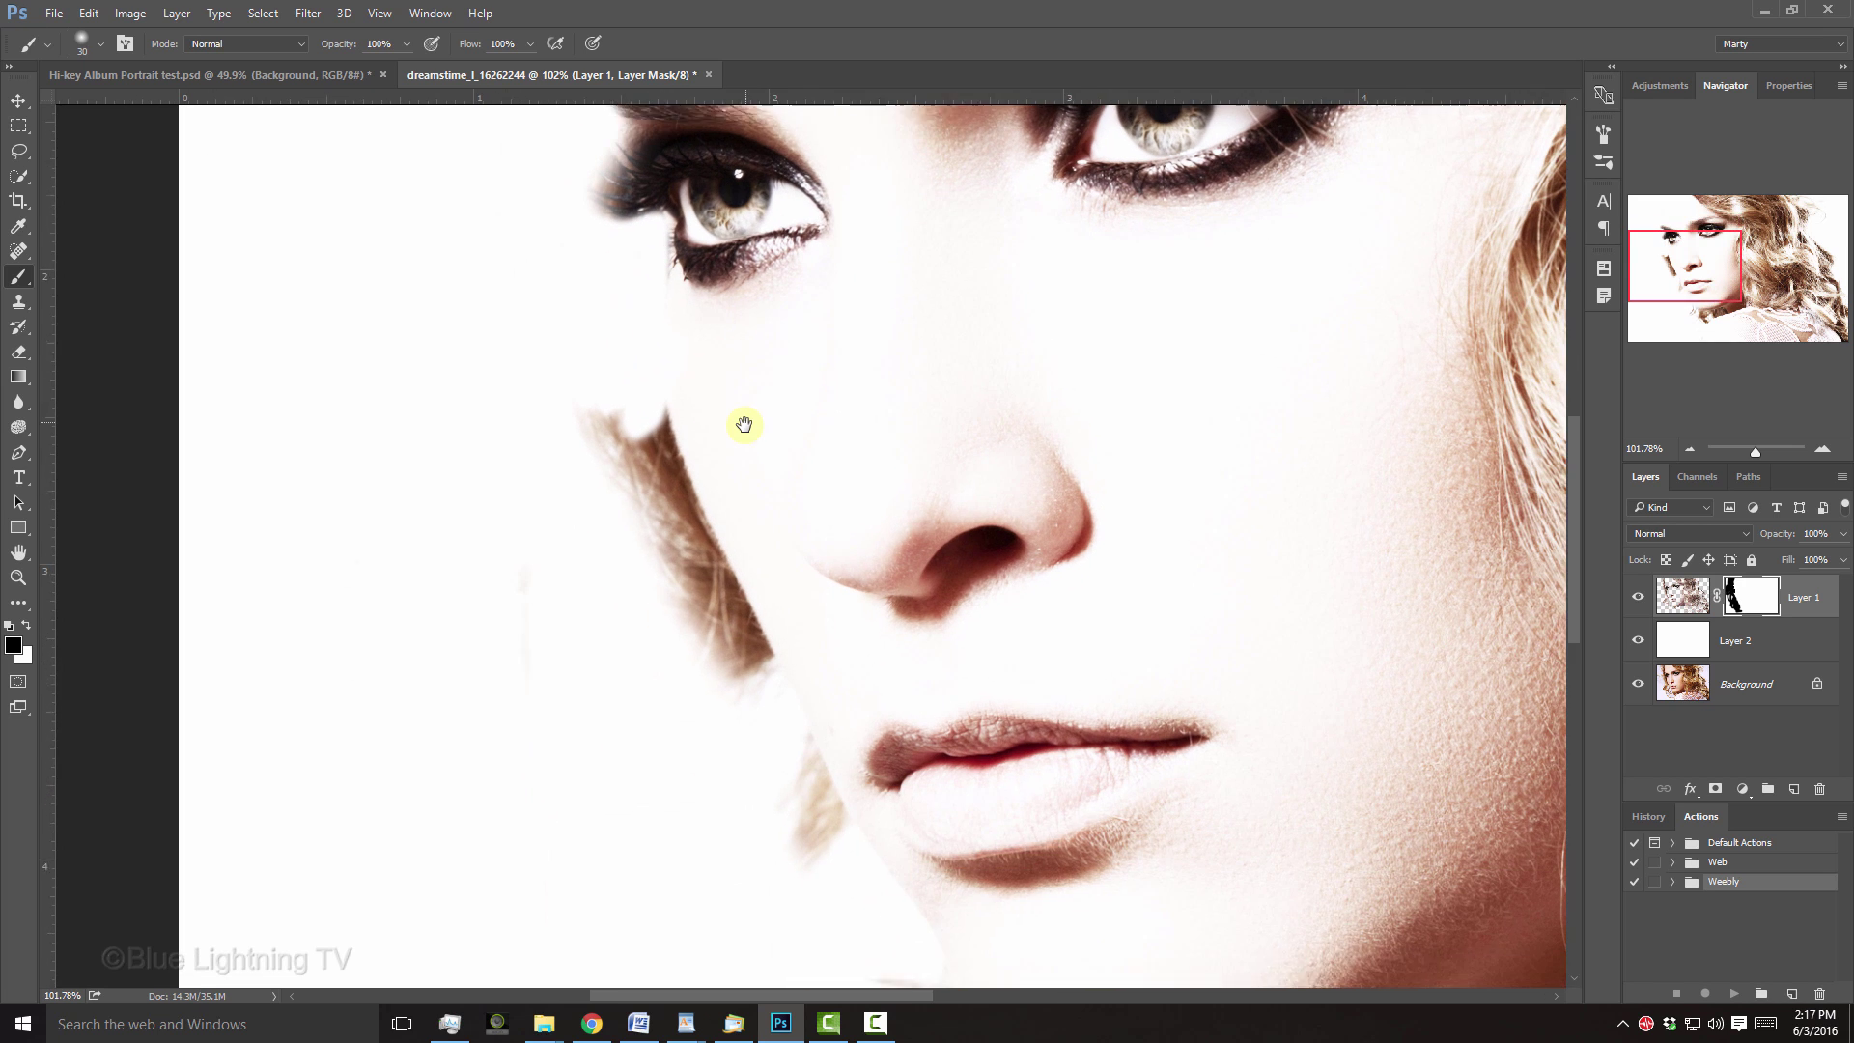
pyautogui.press('b')
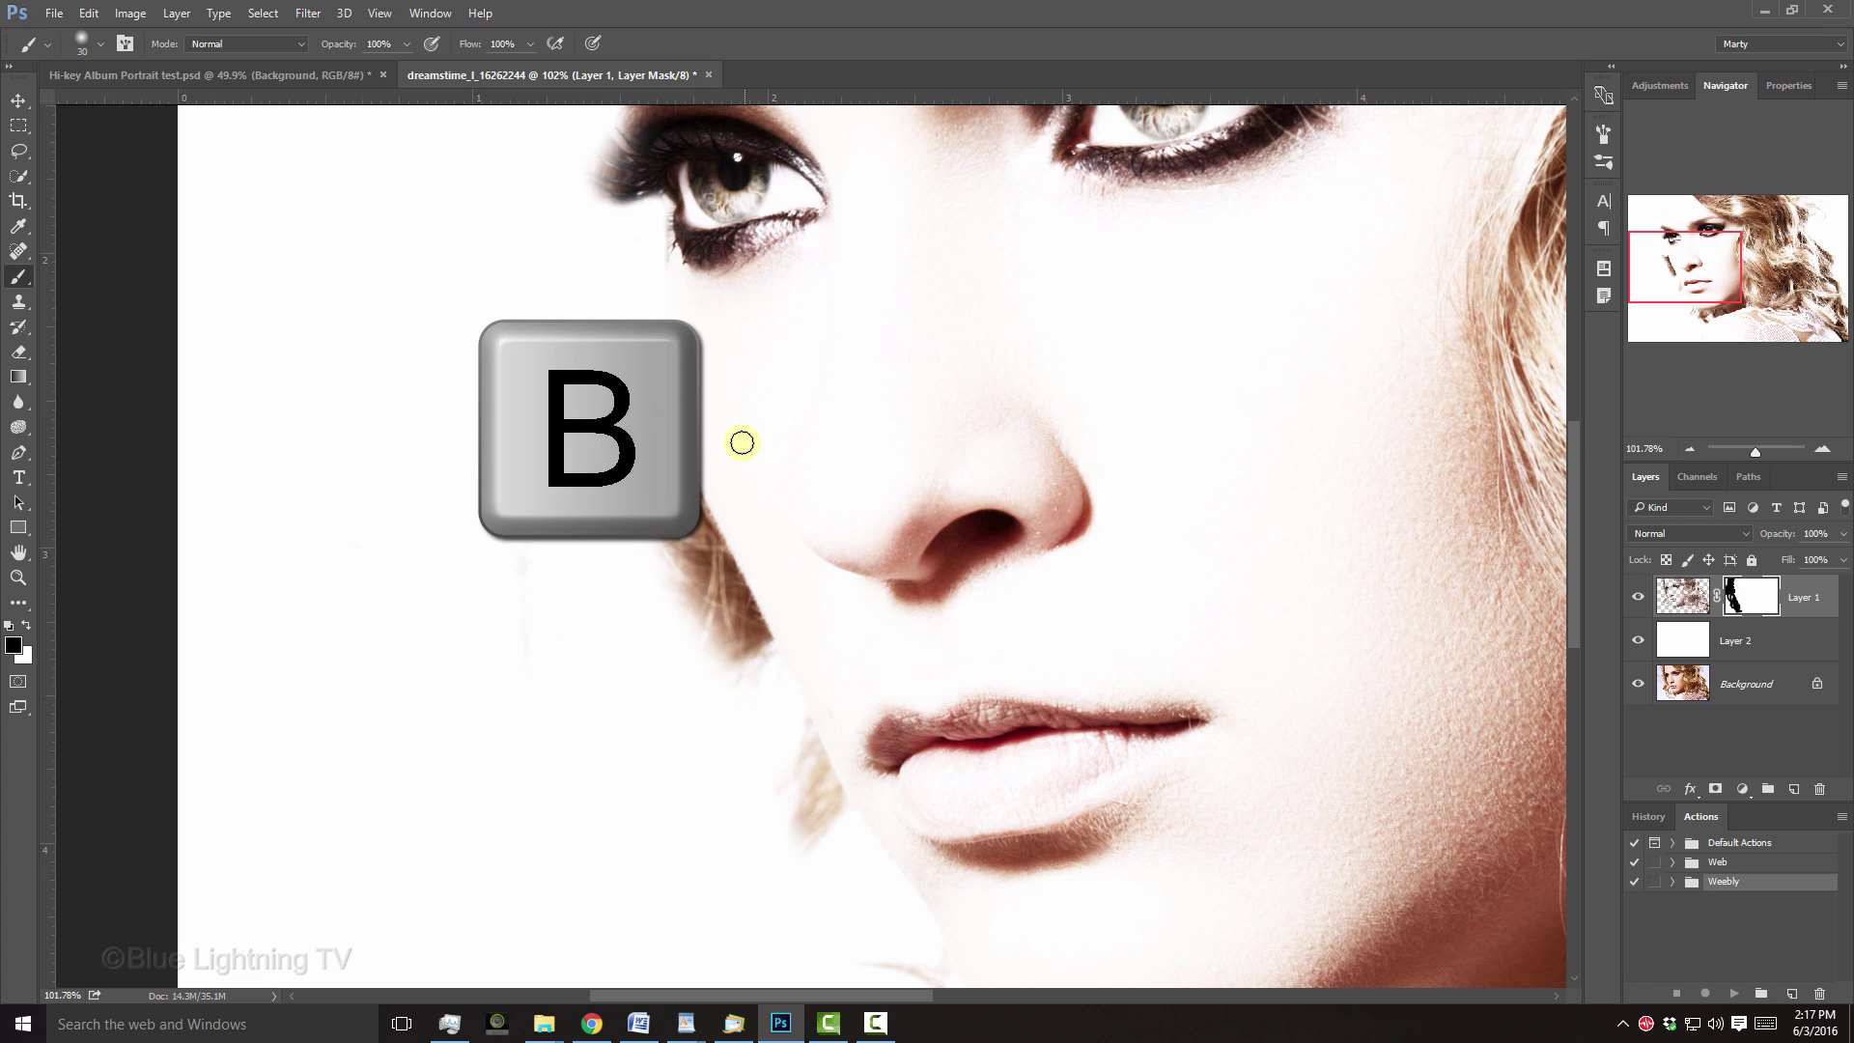
pyautogui.press(']')
pyautogui.press(']')
pyautogui.press(']')
pyautogui.press(']')
pyautogui.press(']')
pyautogui.press(']')
pyautogui.moveTo(683, 440)
pyautogui.mouseDown()
pyautogui.moveTo(716, 516)
pyautogui.moveTo(799, 833)
pyautogui.moveTo(706, 362)
pyautogui.mouseUp()
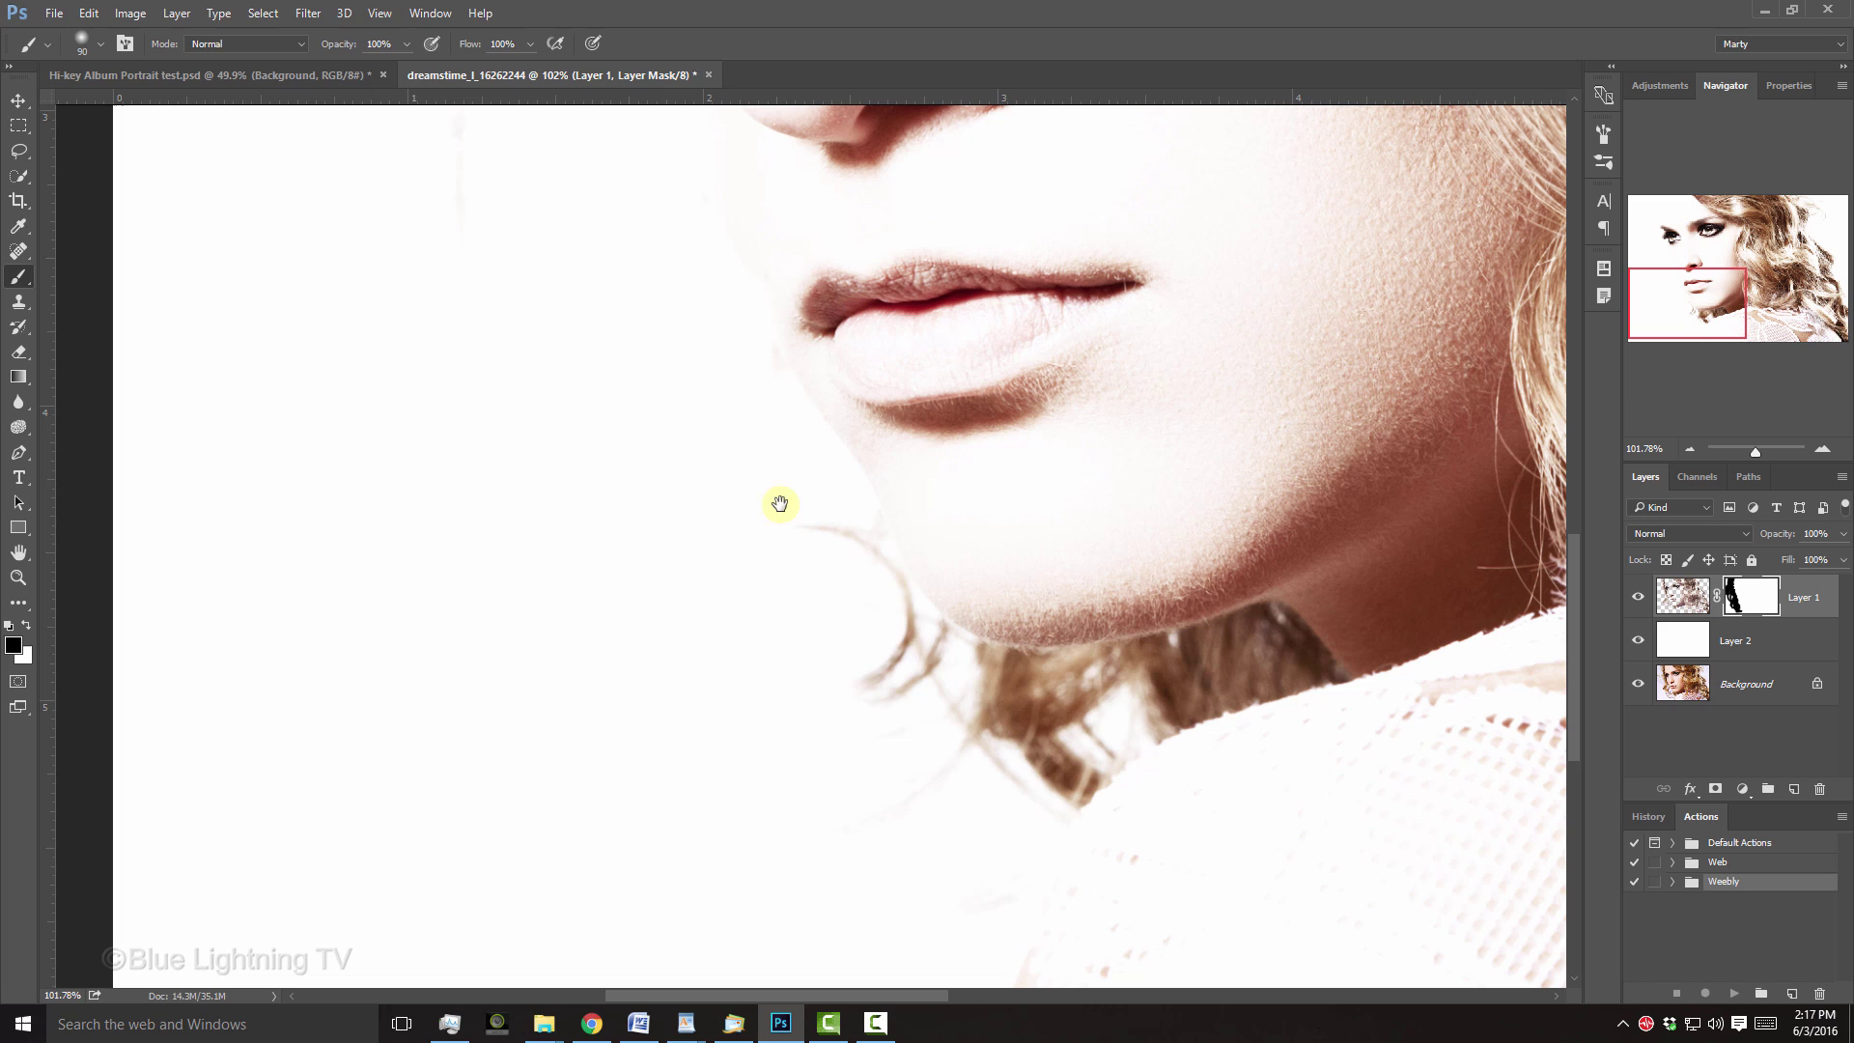
pyautogui.press('[')
pyautogui.press('[')
pyautogui.press('[')
pyautogui.press('[')
pyautogui.press('[')
pyautogui.press('[')
pyautogui.moveTo(853, 657)
pyautogui.mouseDown()
pyautogui.moveTo(862, 515)
pyautogui.moveTo(914, 618)
pyautogui.moveTo(985, 653)
pyautogui.moveTo(1272, 614)
pyautogui.moveTo(1333, 680)
pyautogui.moveTo(1259, 641)
pyautogui.moveTo(920, 620)
pyautogui.mouseUp()
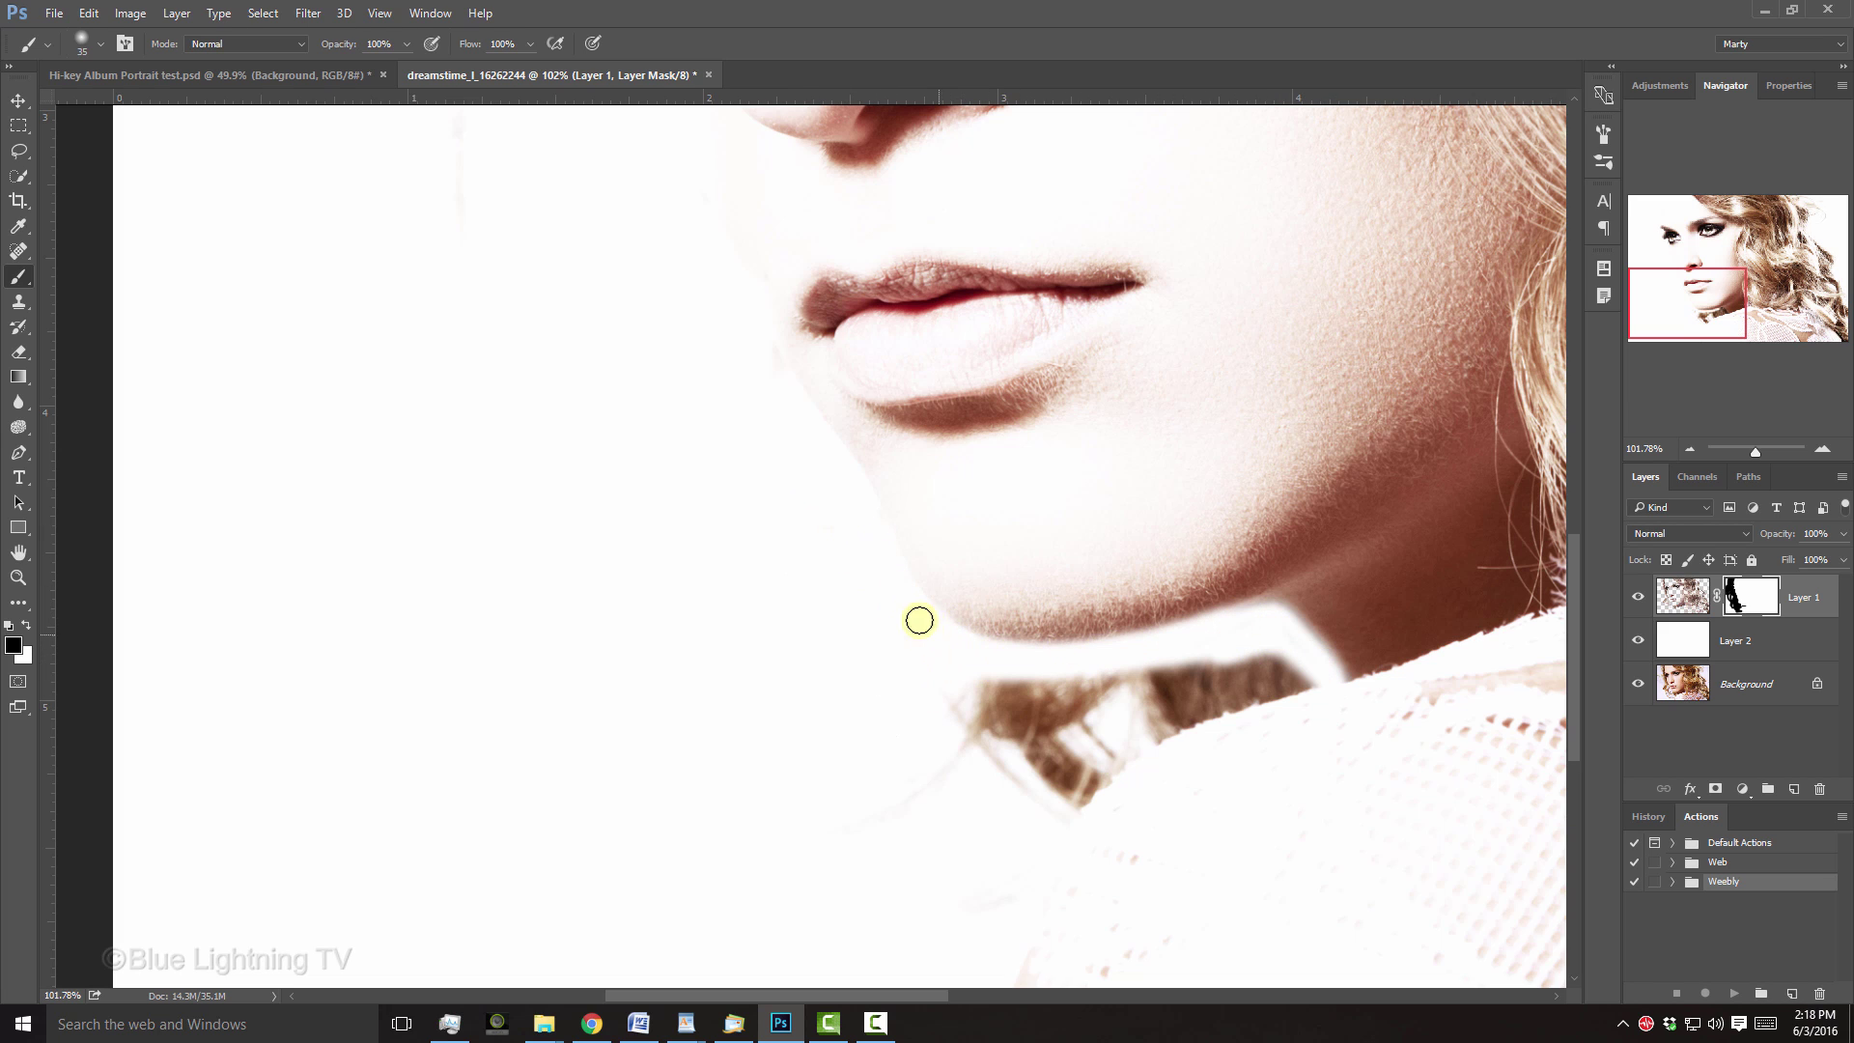
pyautogui.press(']')
pyautogui.press(']')
pyautogui.press(']')
pyautogui.press(']')
pyautogui.press(']')
pyautogui.moveTo(944, 724); pyautogui.dragTo(977, 749)
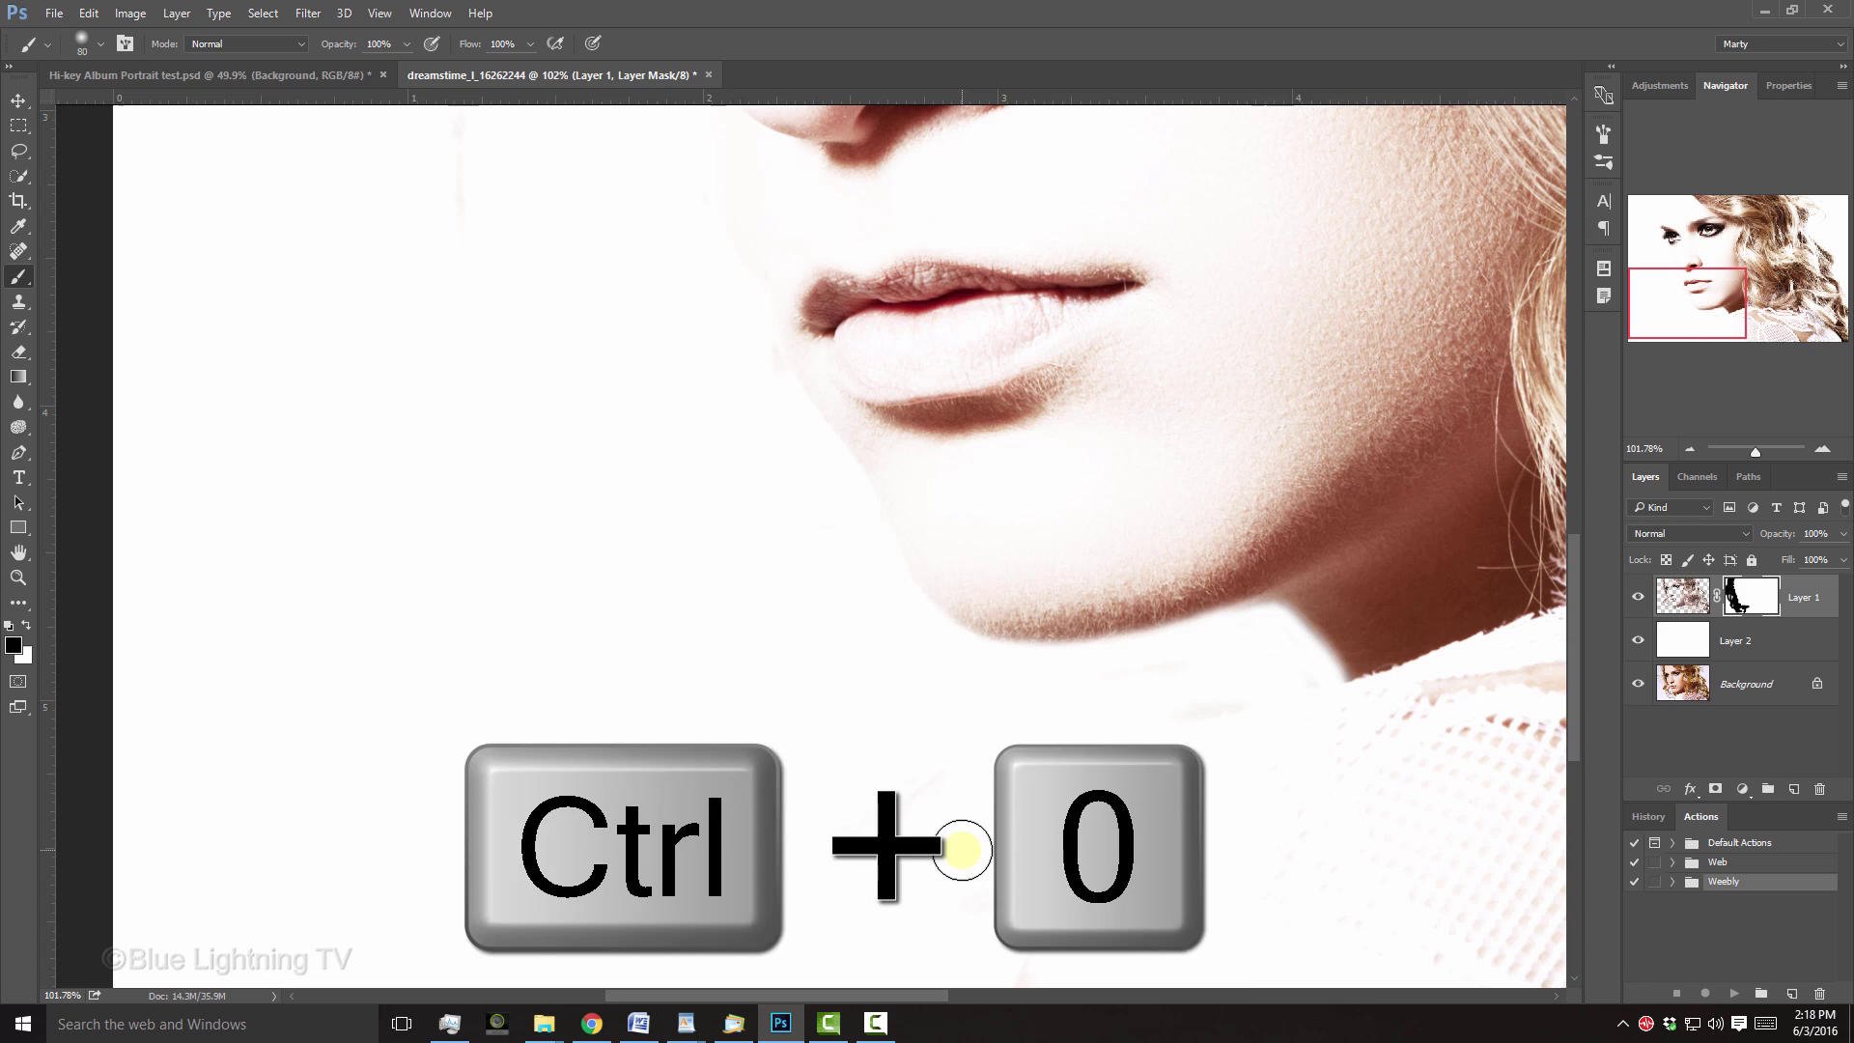
# Target Layer 1's image thumbnail and lock its transparent pixels
pyautogui.hotkey('ctrl', '0')
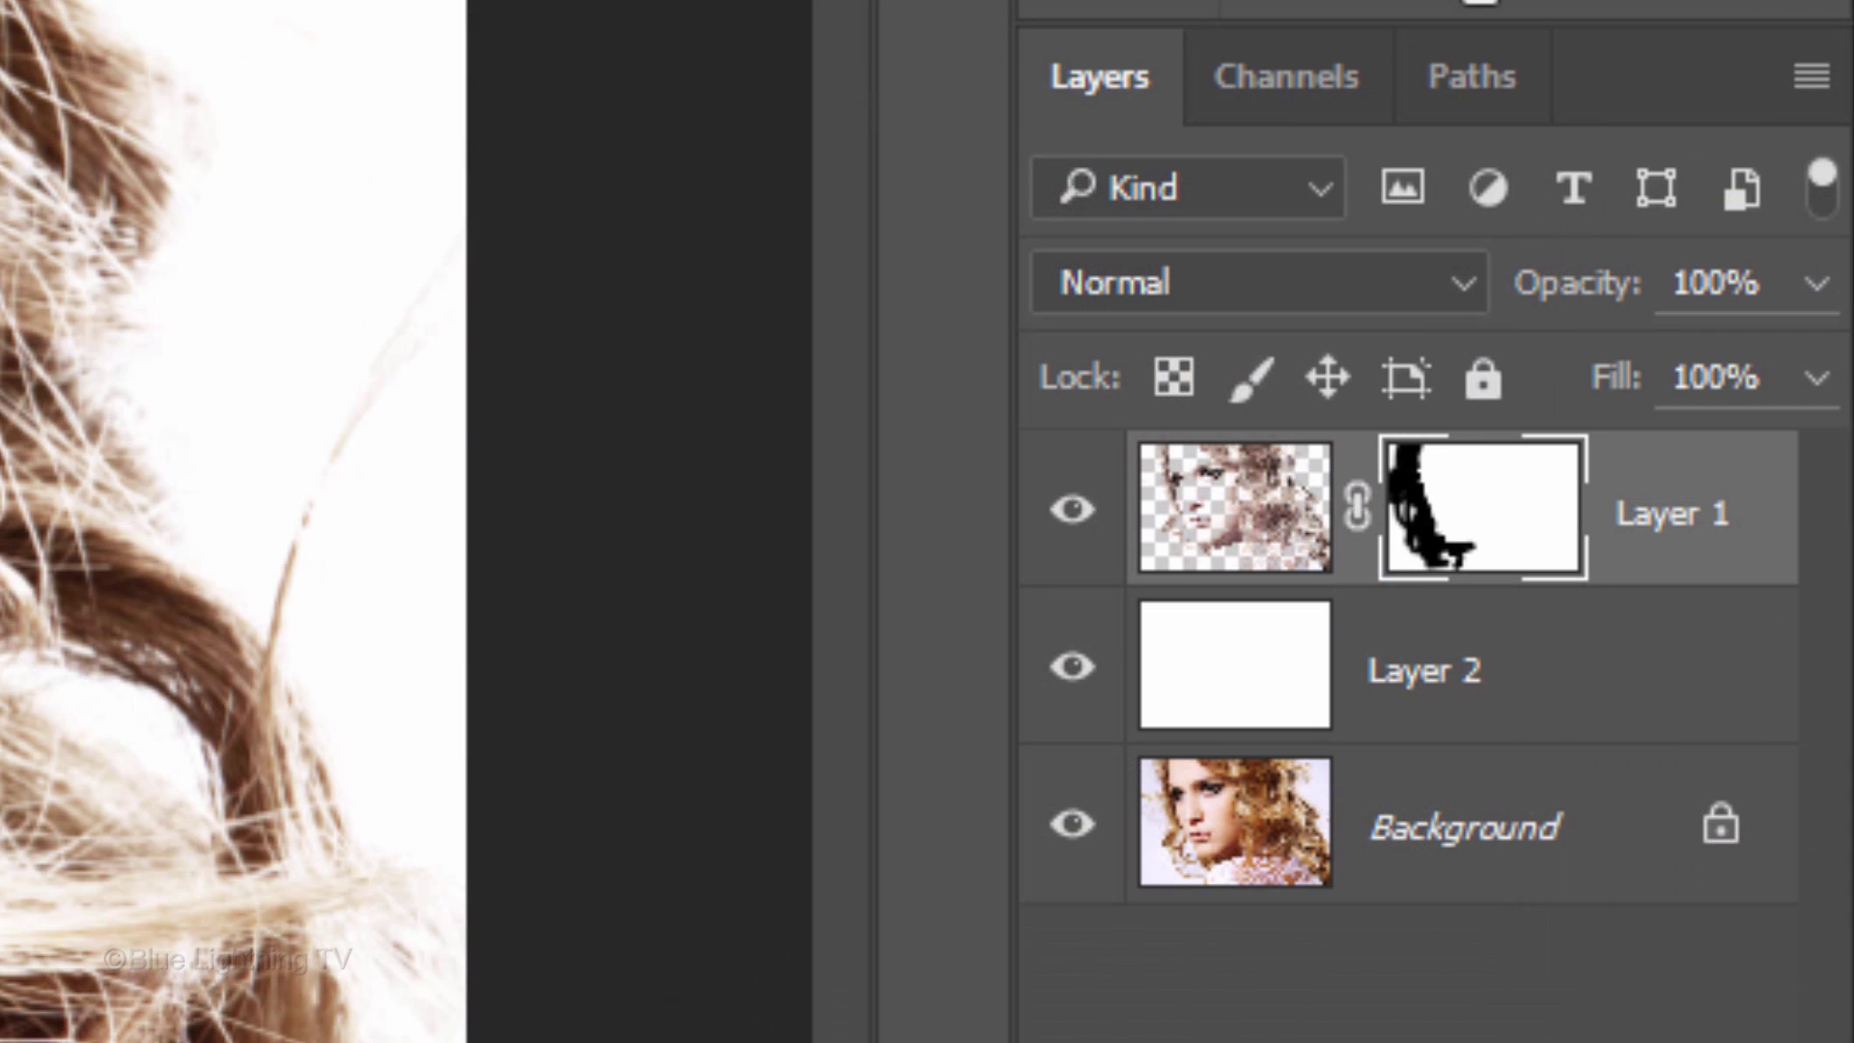
pyautogui.click(1203, 512)
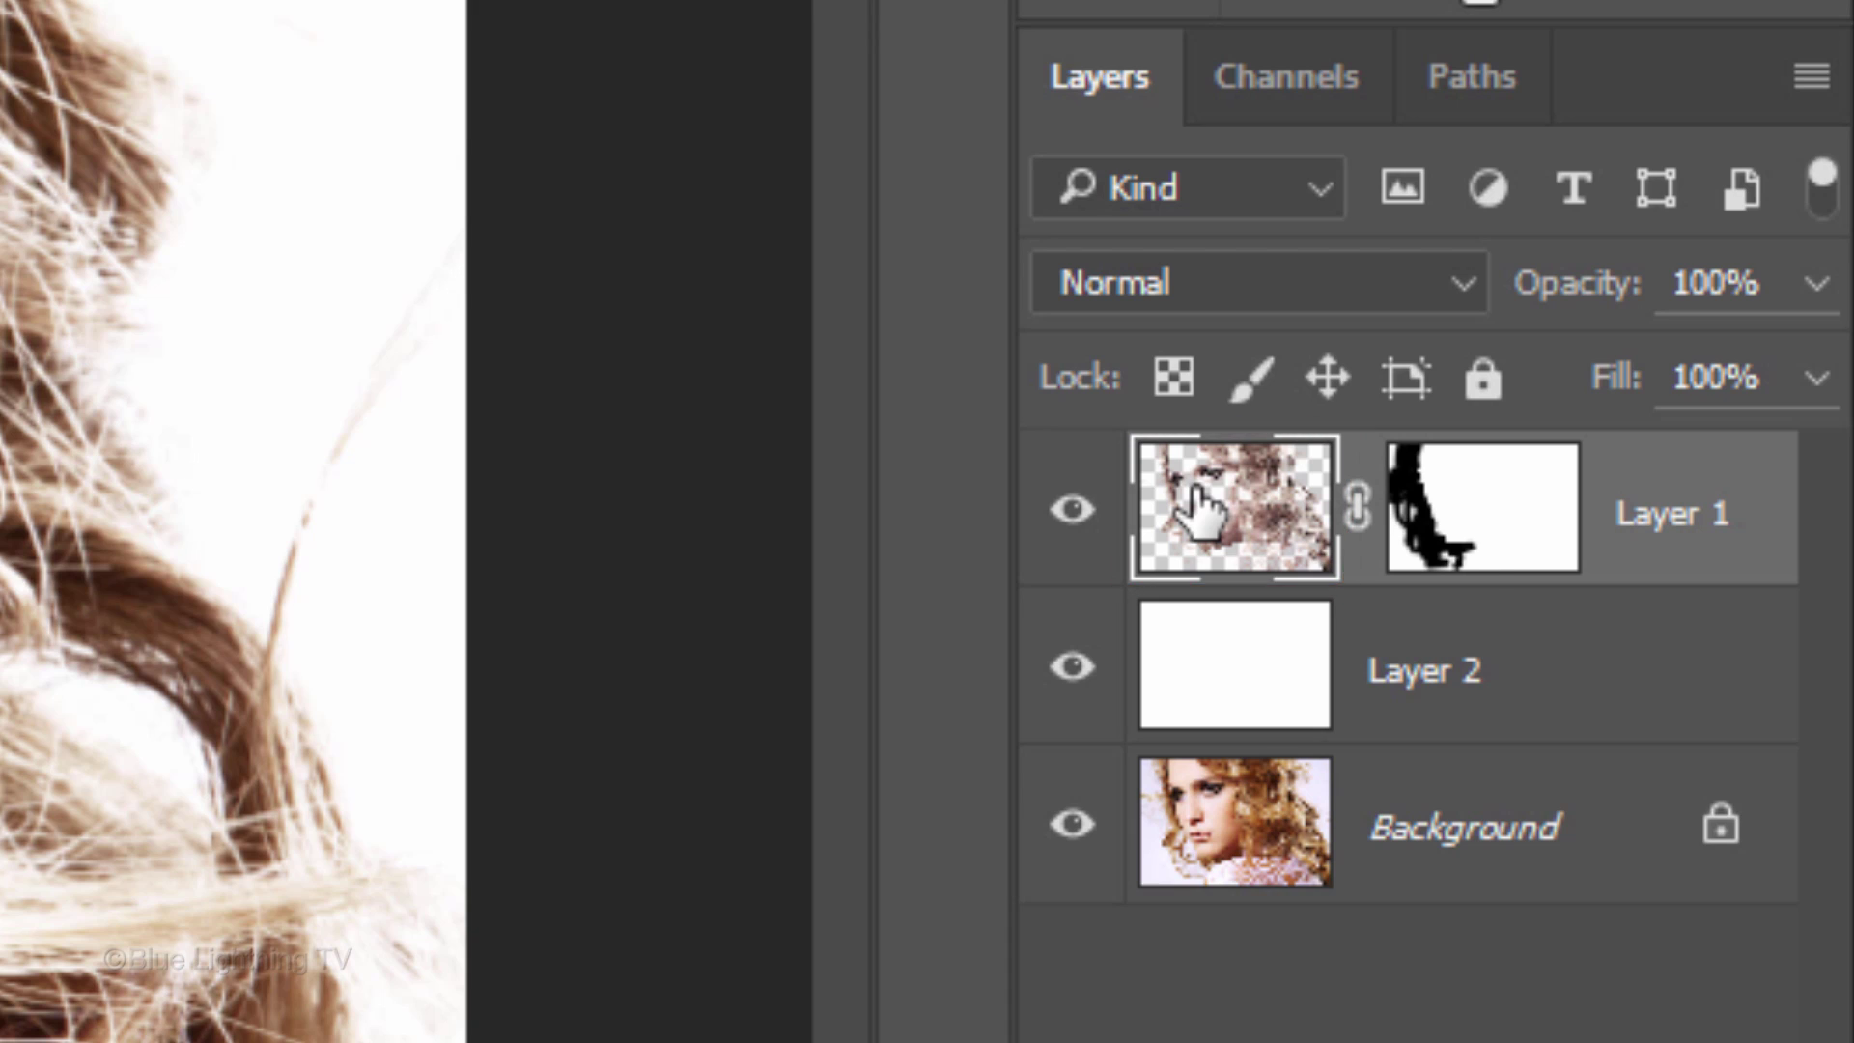
pyautogui.click(1175, 378)
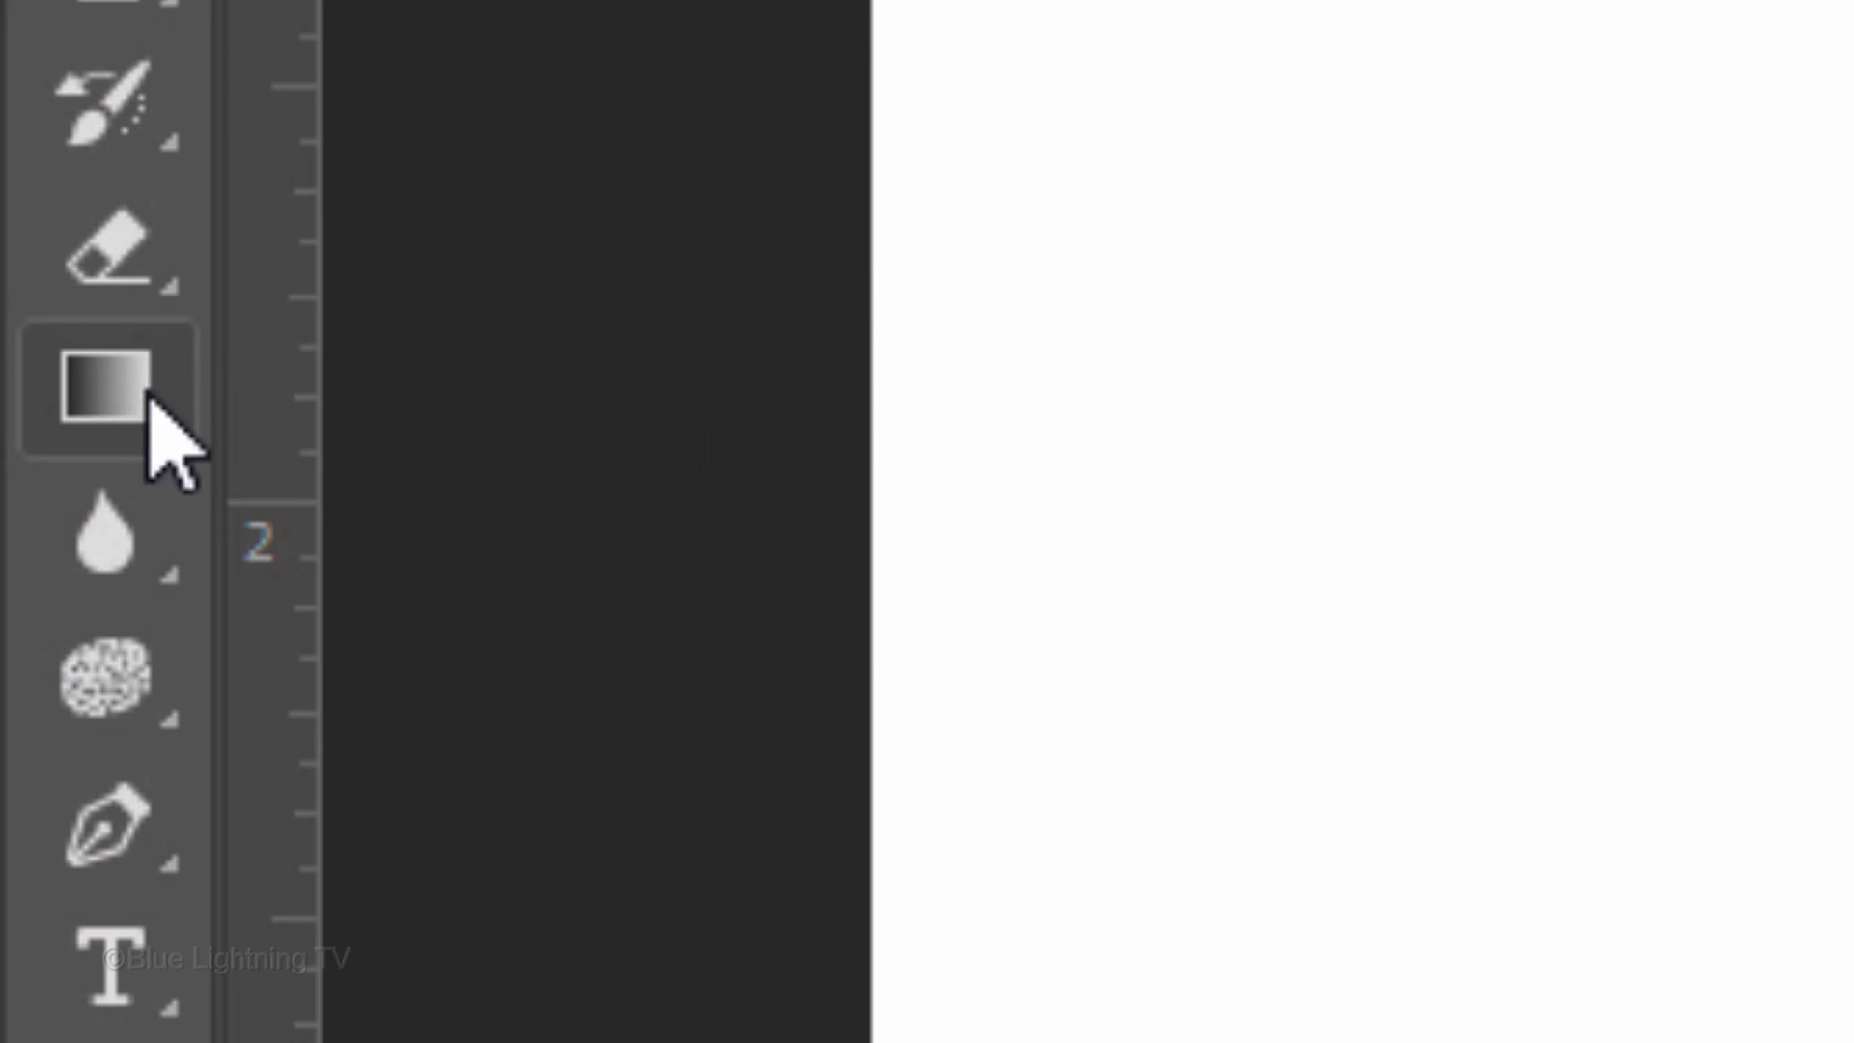
# Set up a Noise gradient in the Gradient Editor, randomizing until it turns blue-violet
pyautogui.click(109, 399)
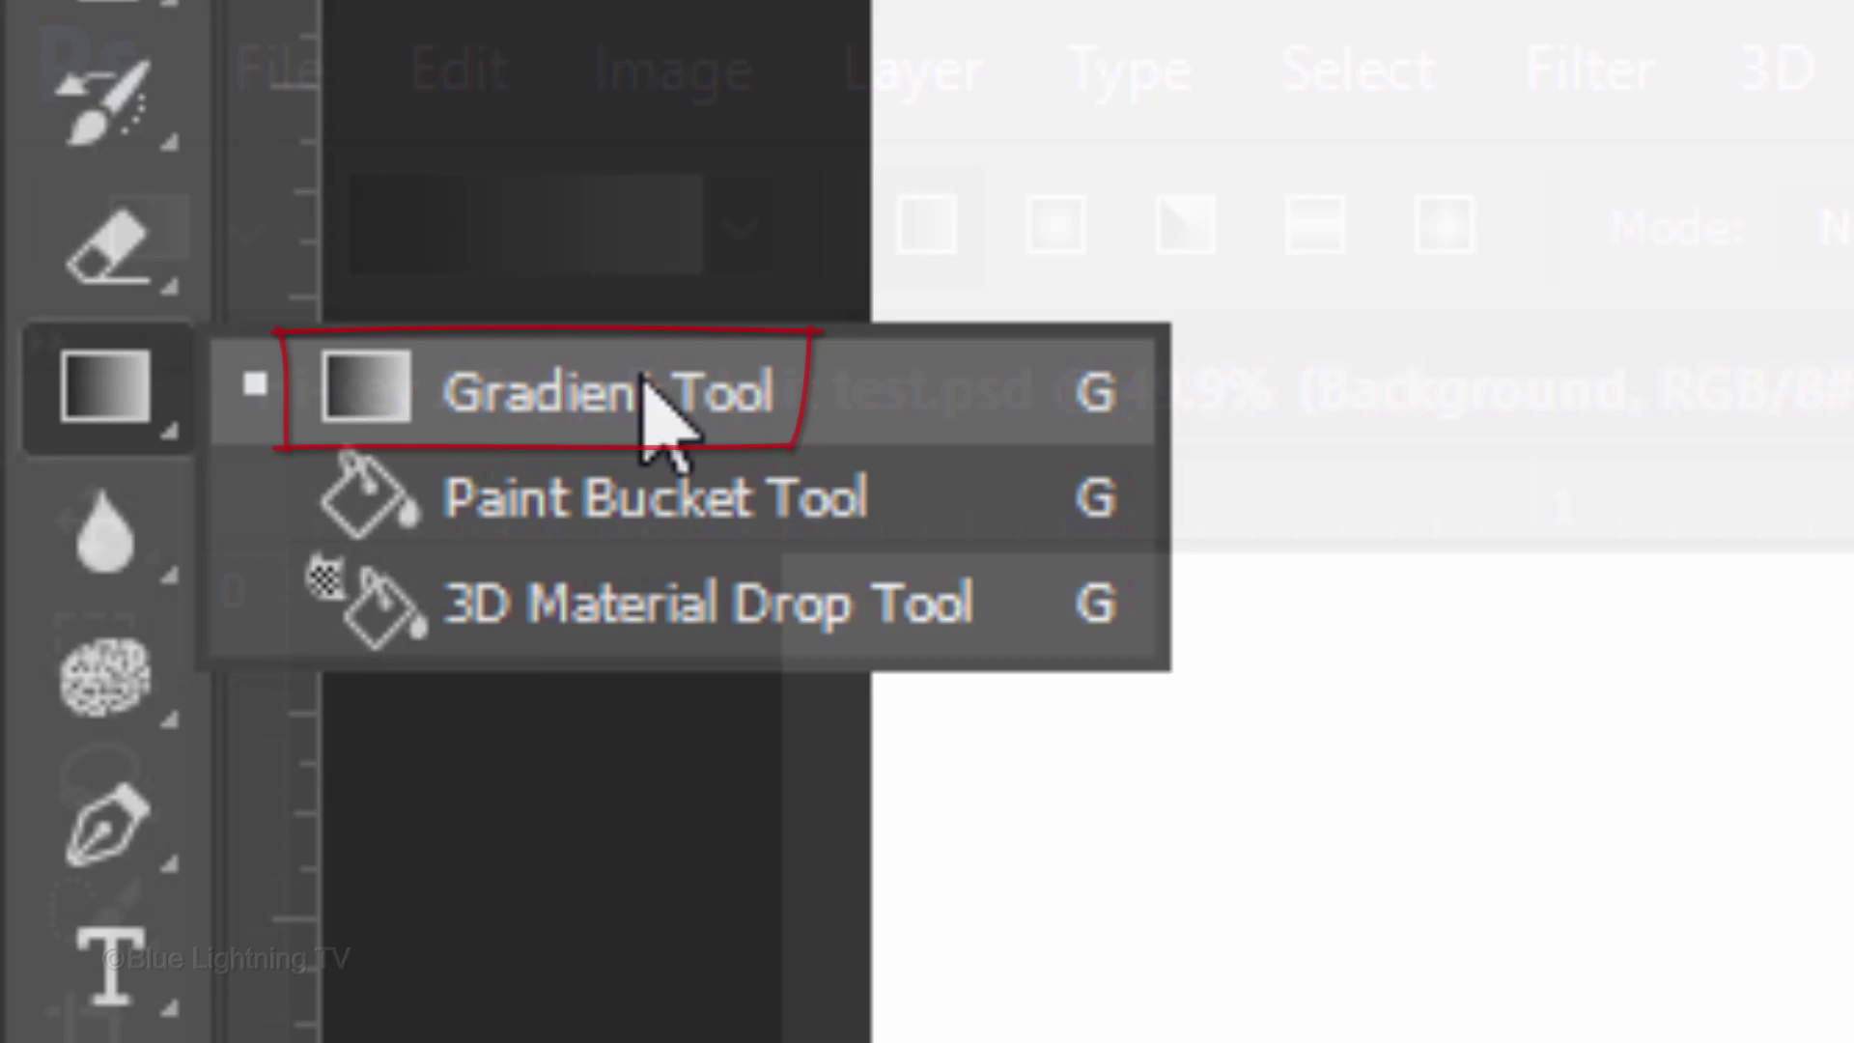
pyautogui.click(652, 406)
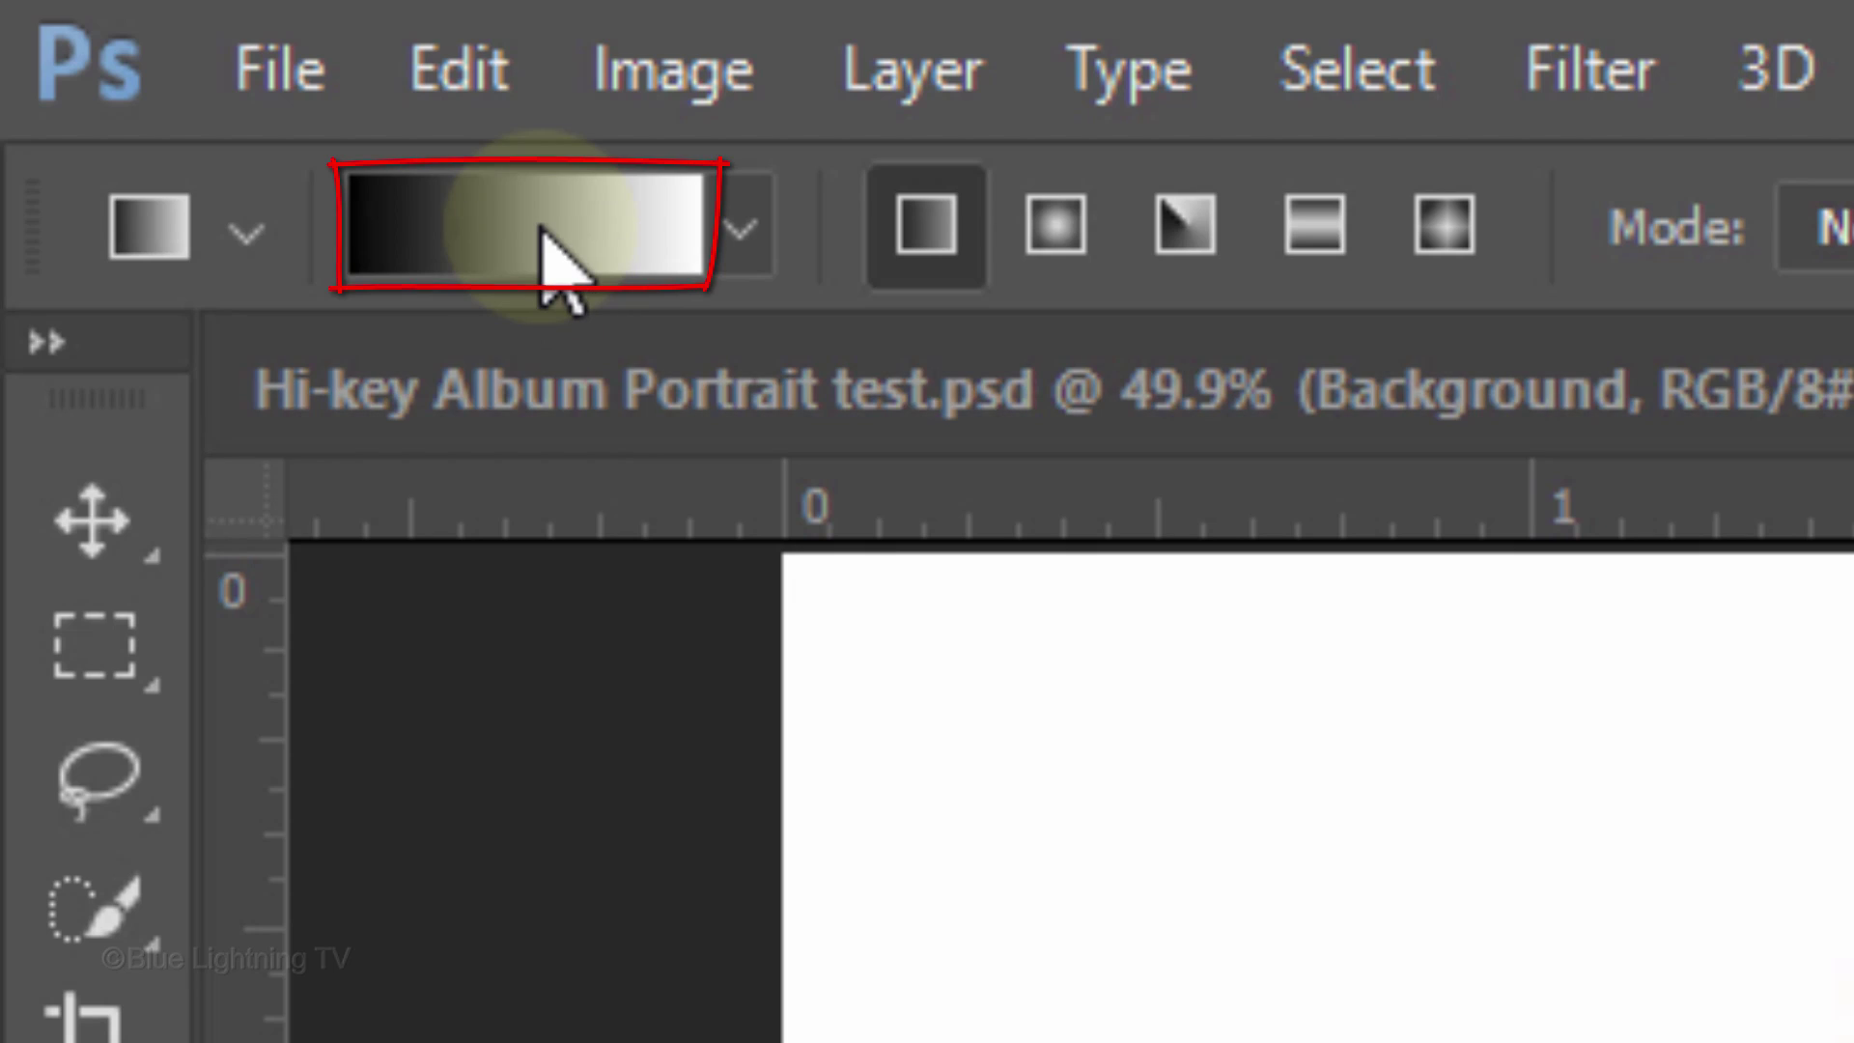
pyautogui.click(543, 232)
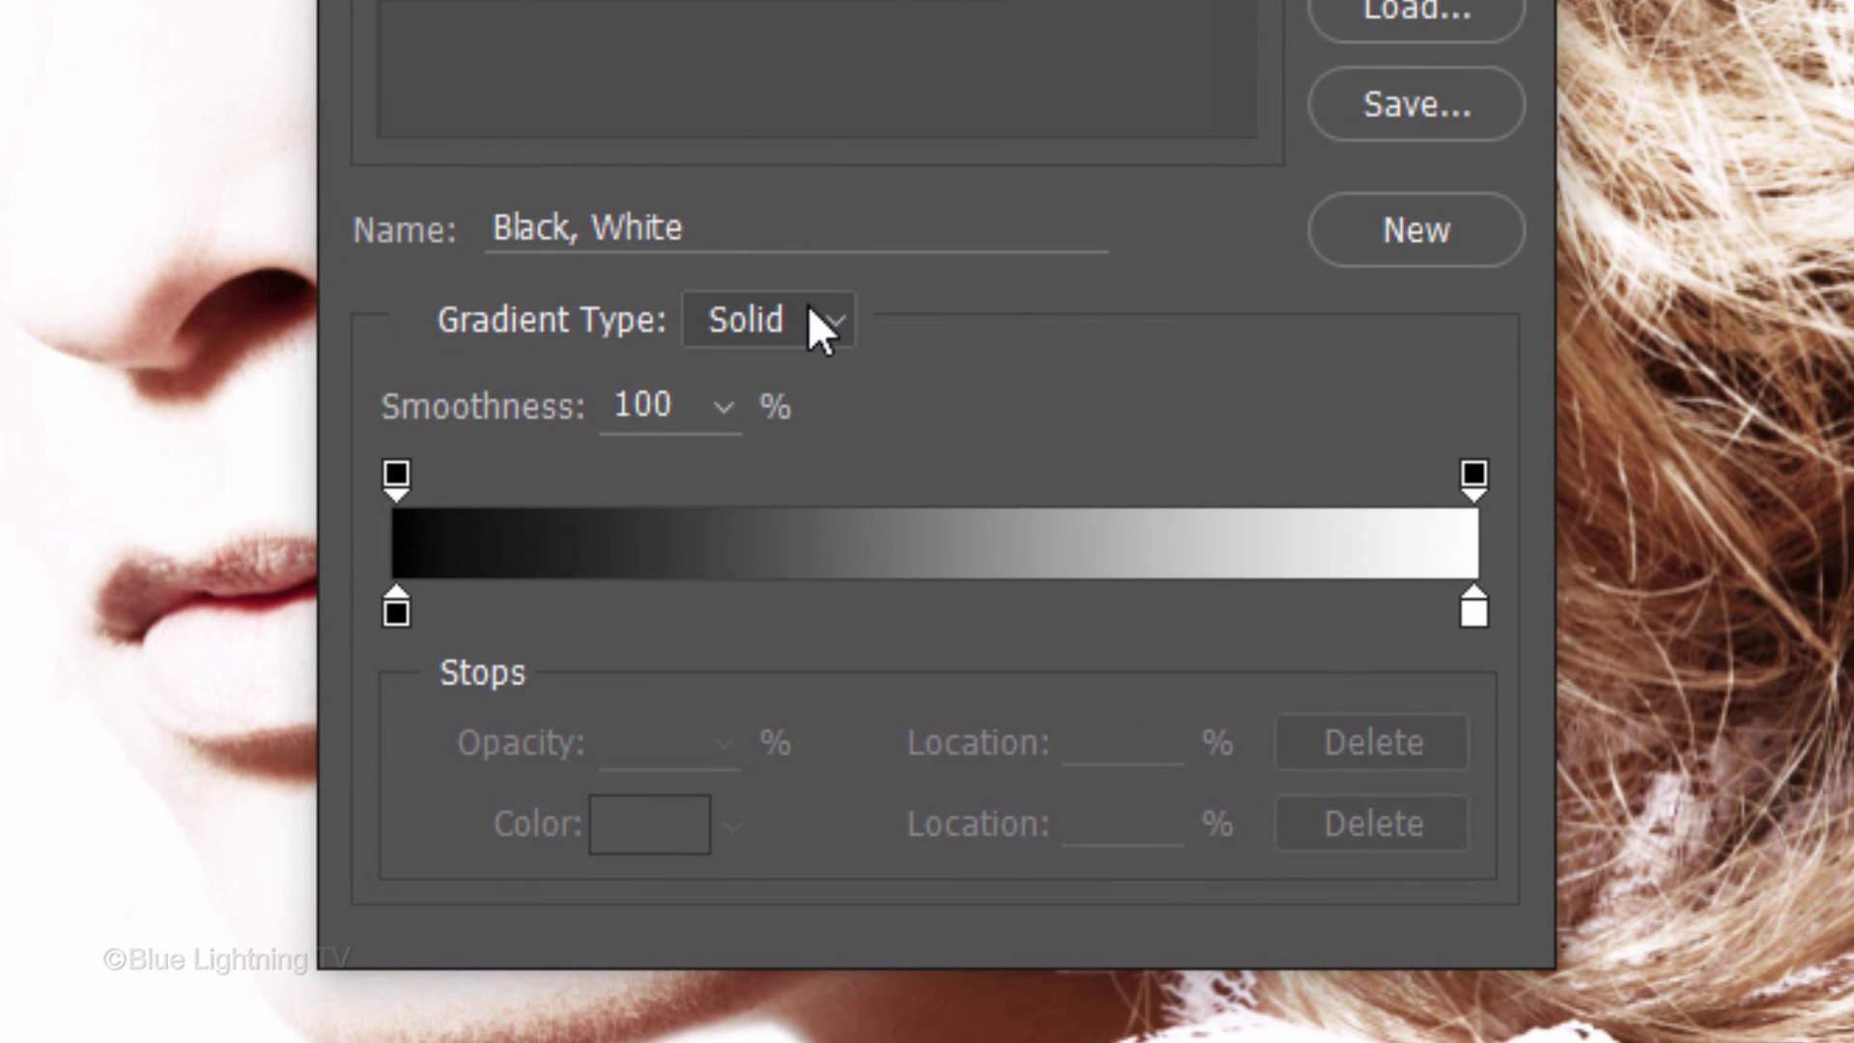
pyautogui.click(811, 319)
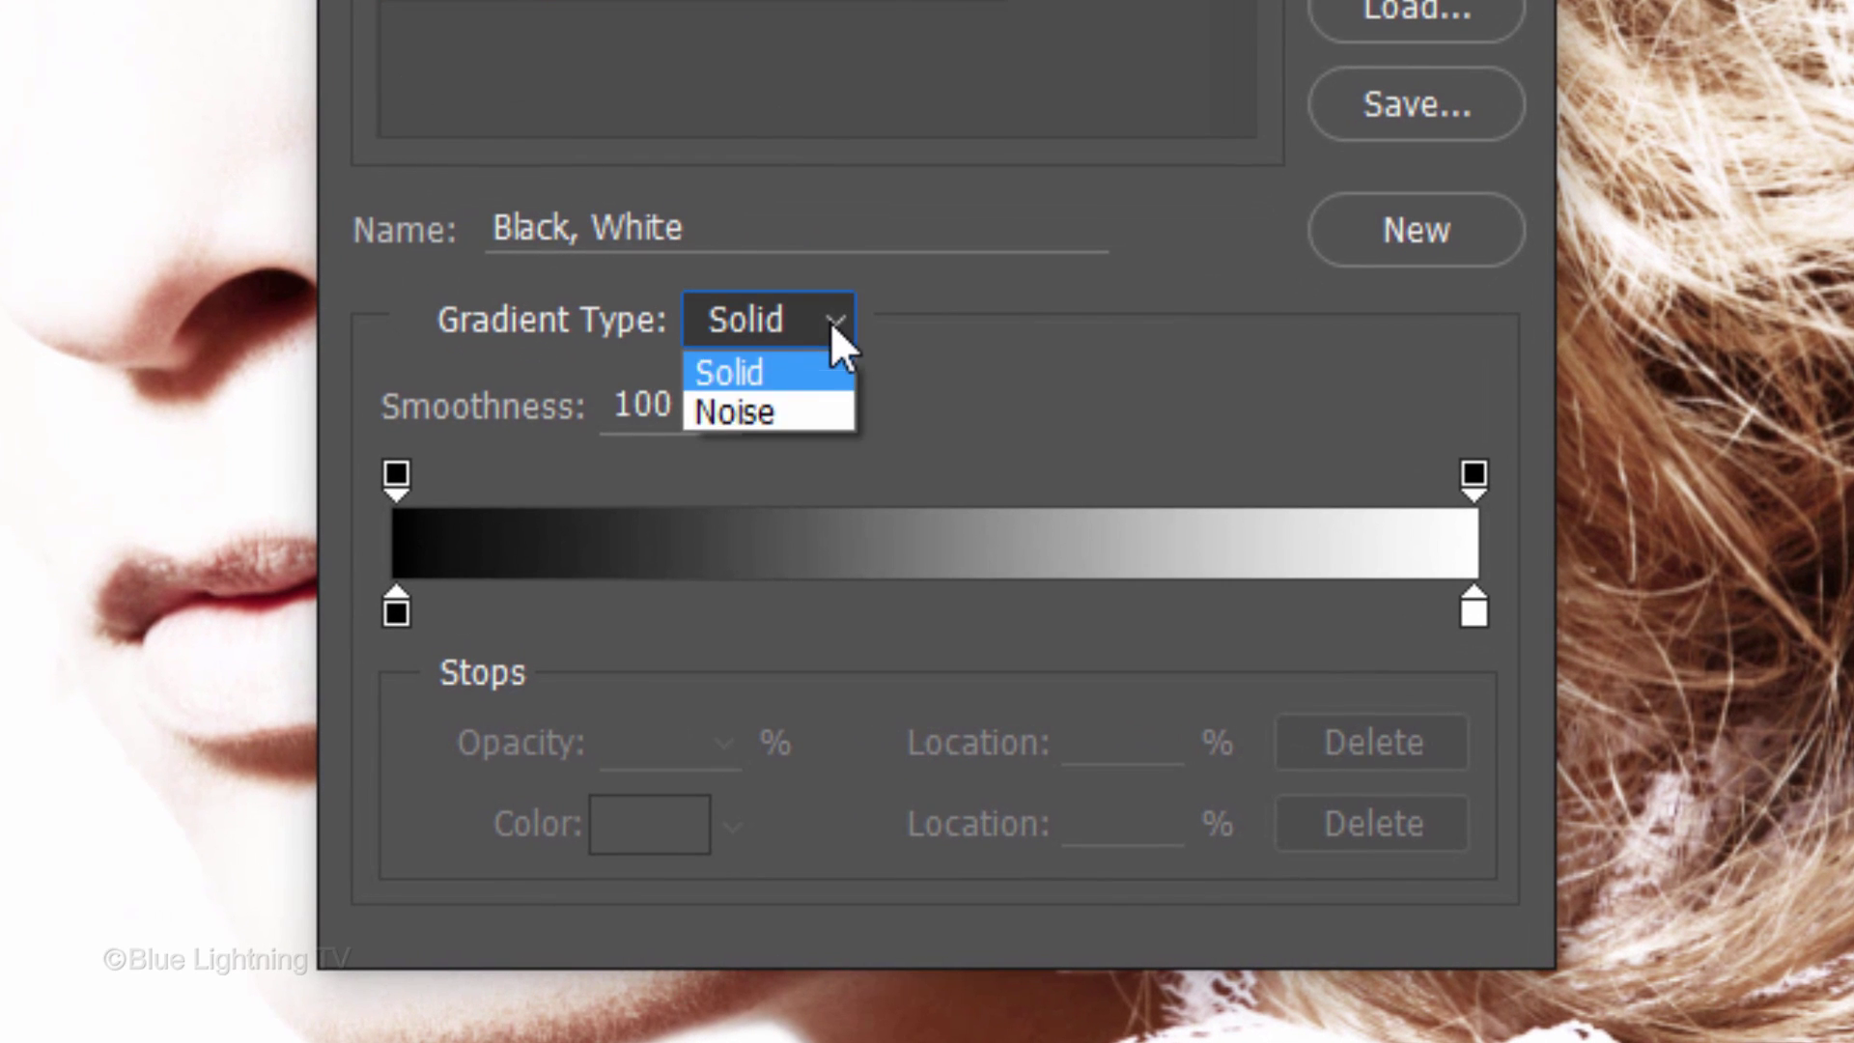
pyautogui.click(815, 409)
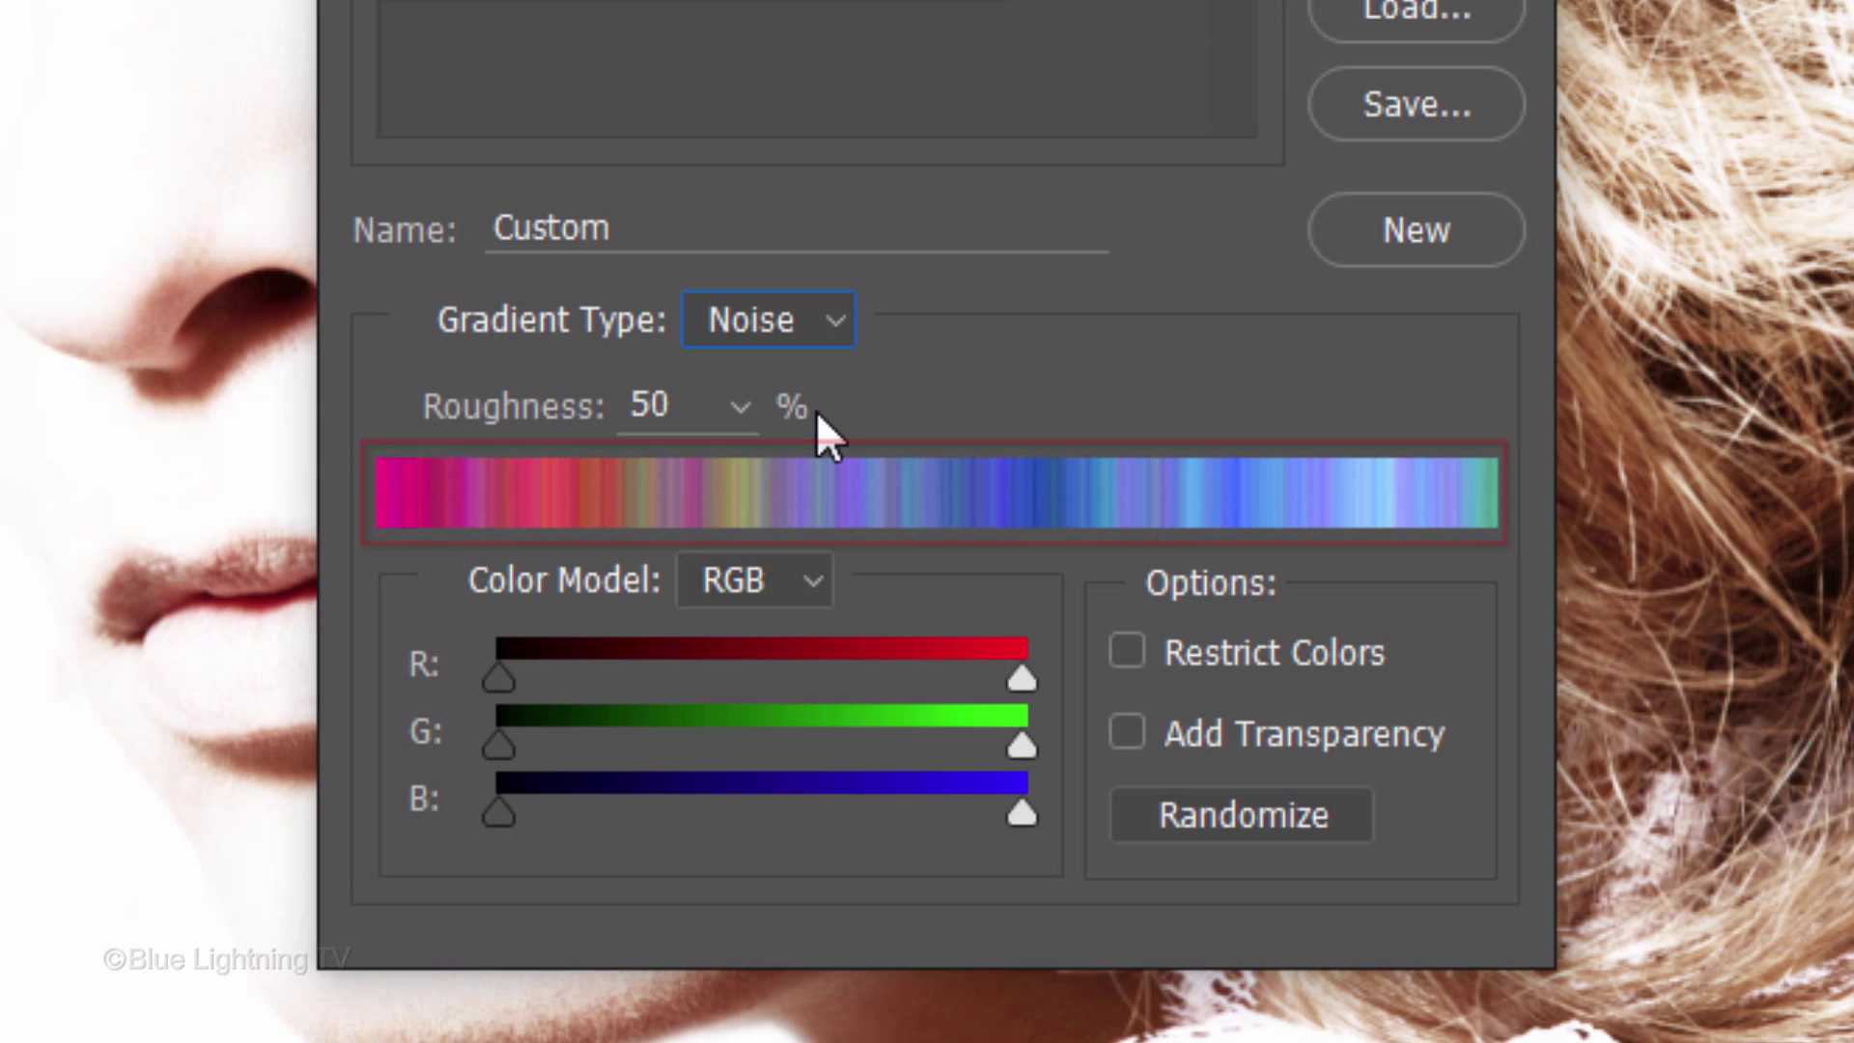
pyautogui.click(1230, 816)
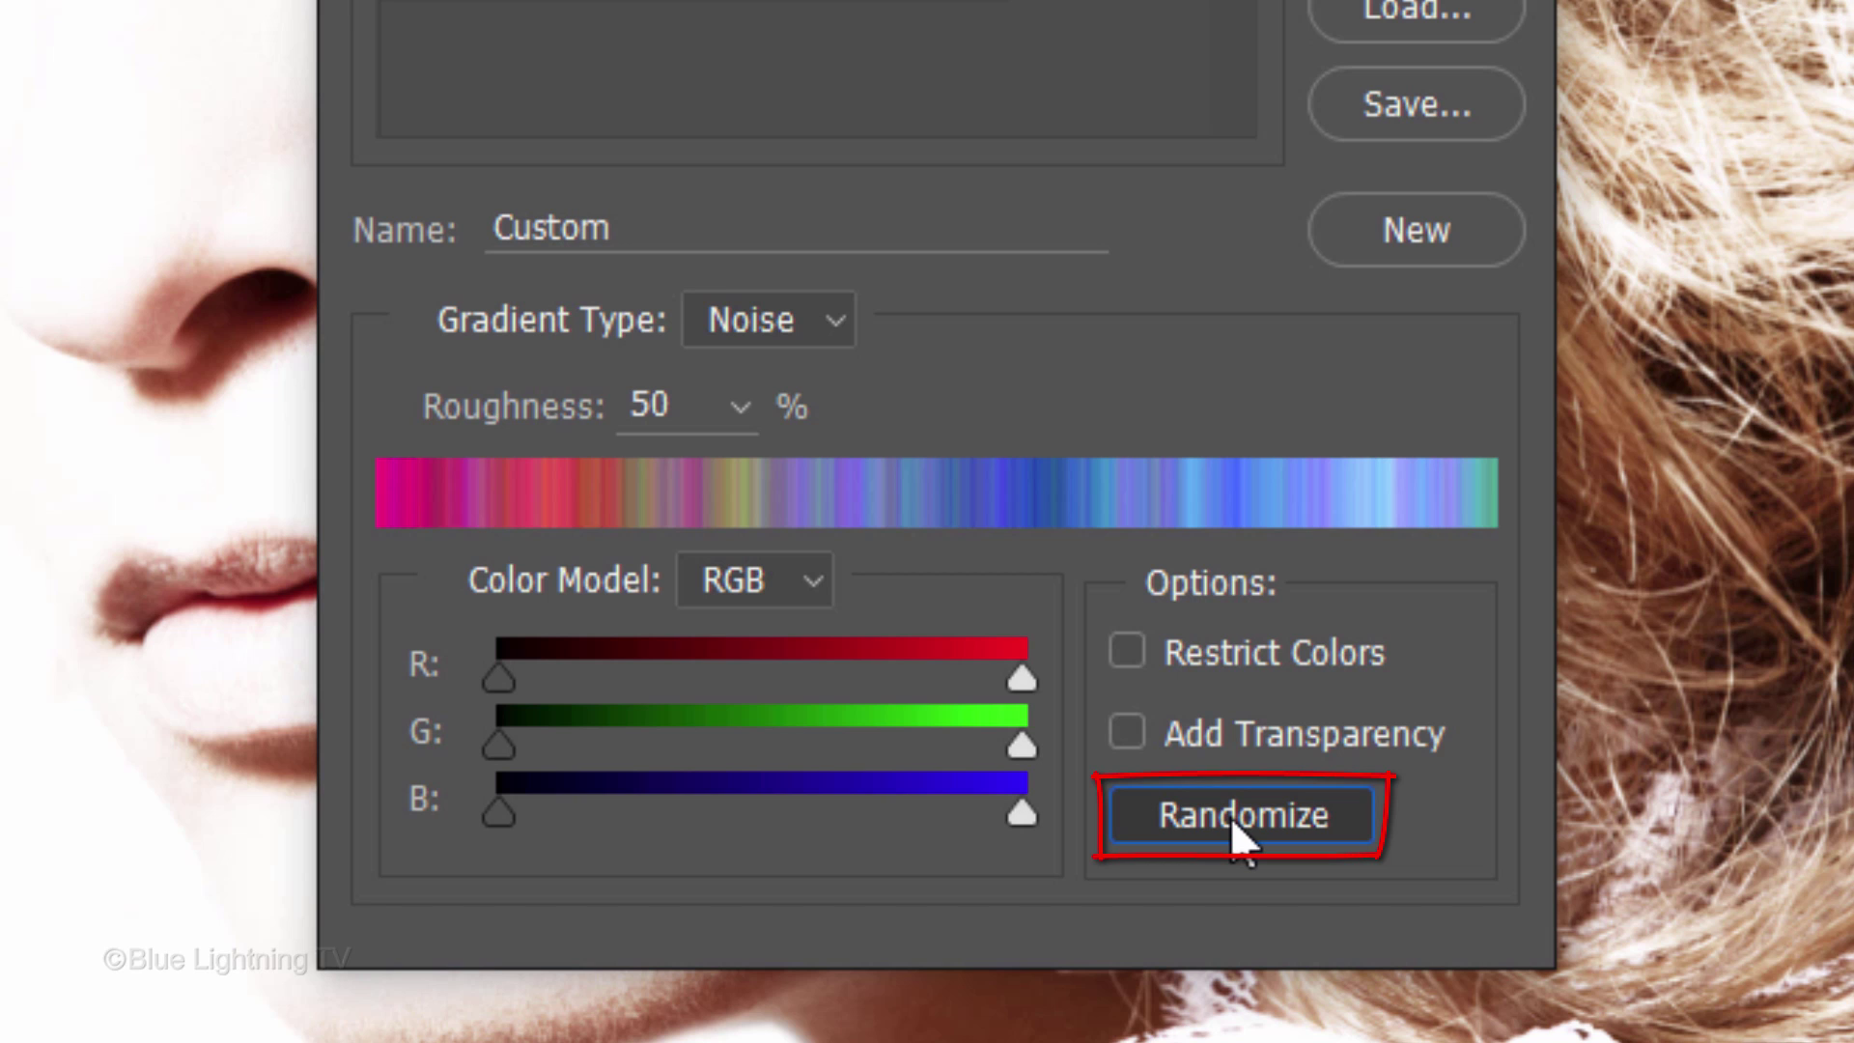
pyautogui.click(1230, 815)
pyautogui.click(1230, 814)
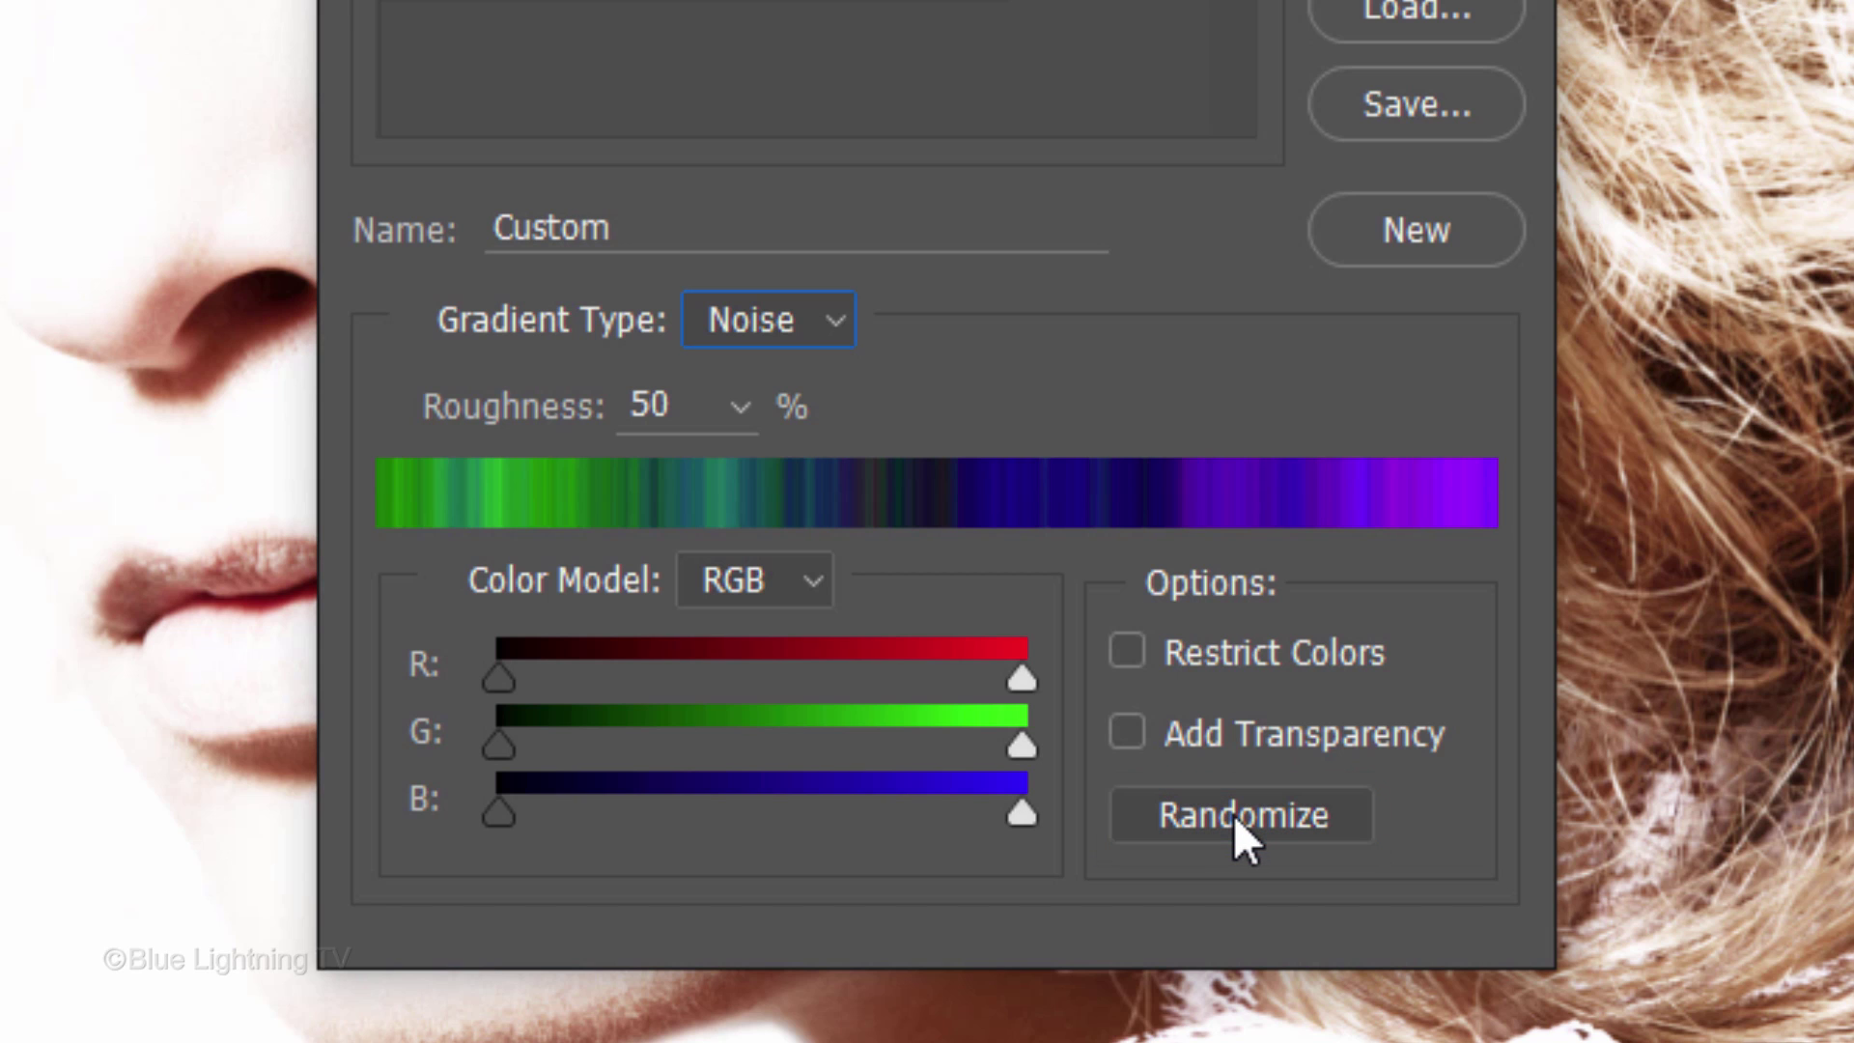
pyautogui.click(1230, 815)
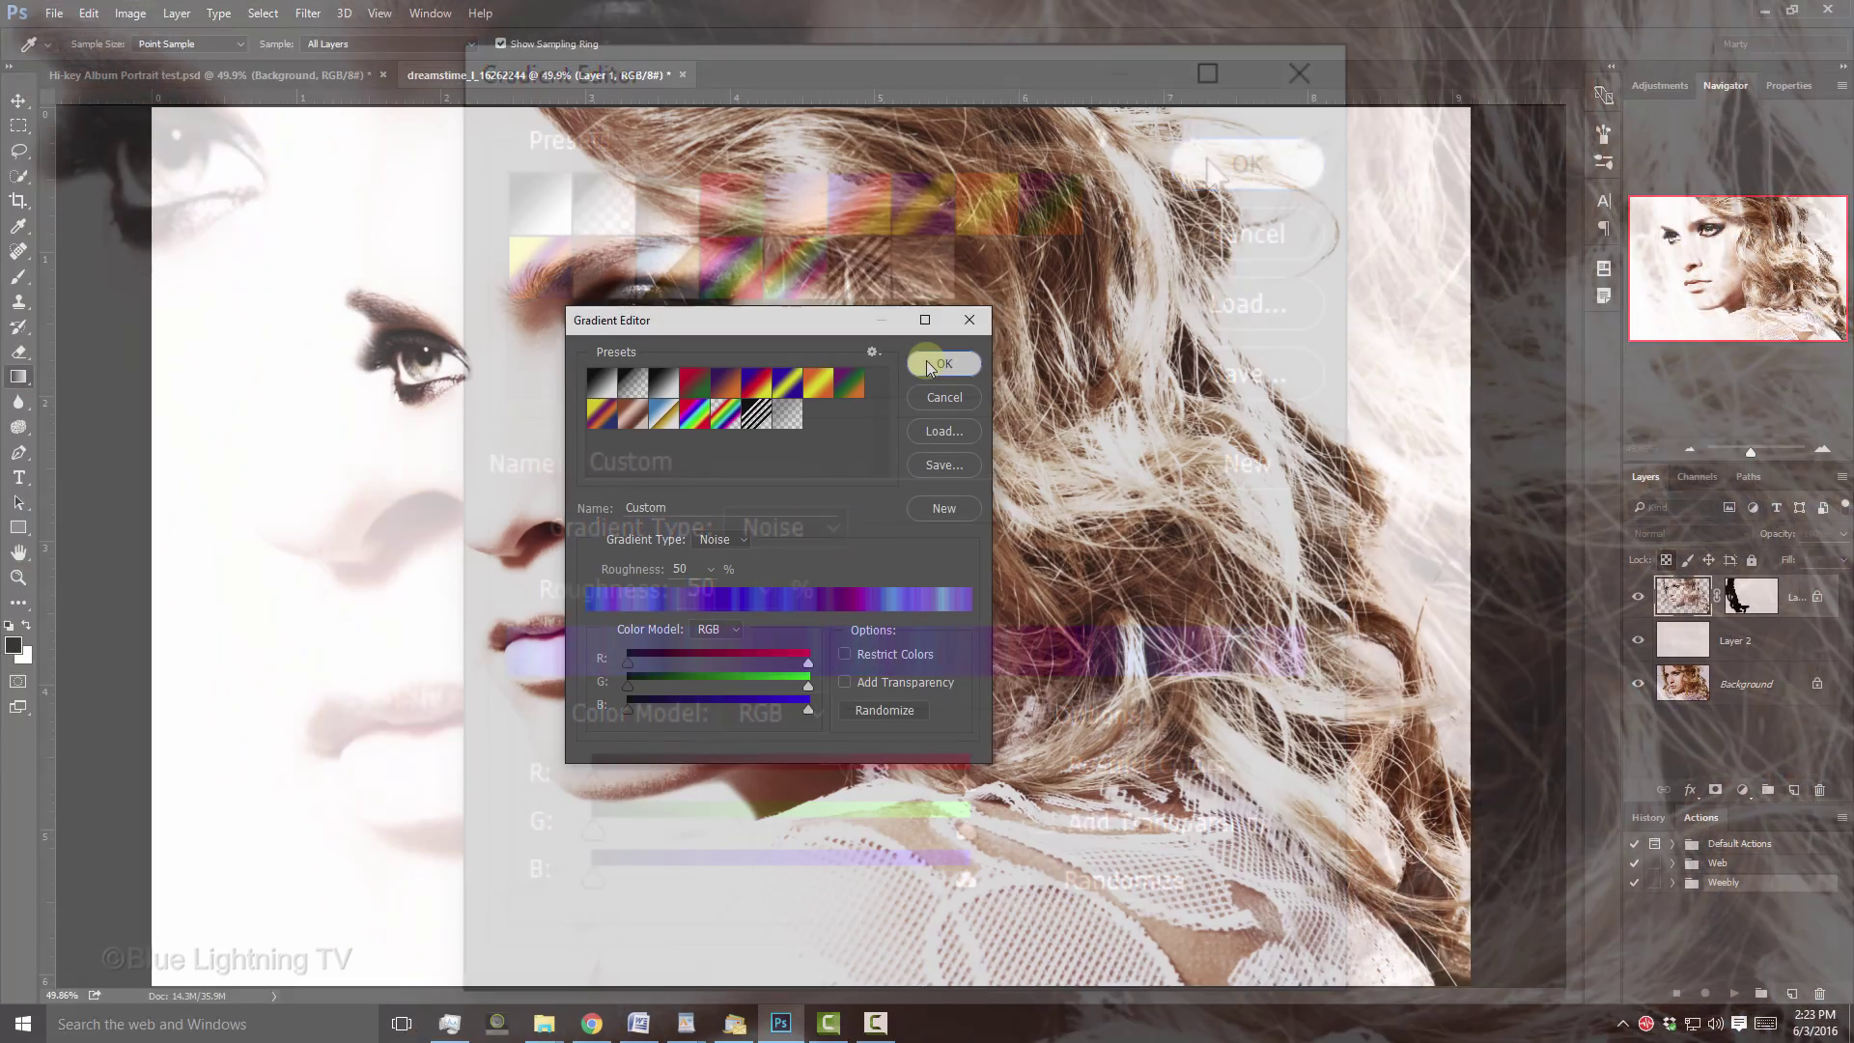
pyautogui.click(1207, 164)
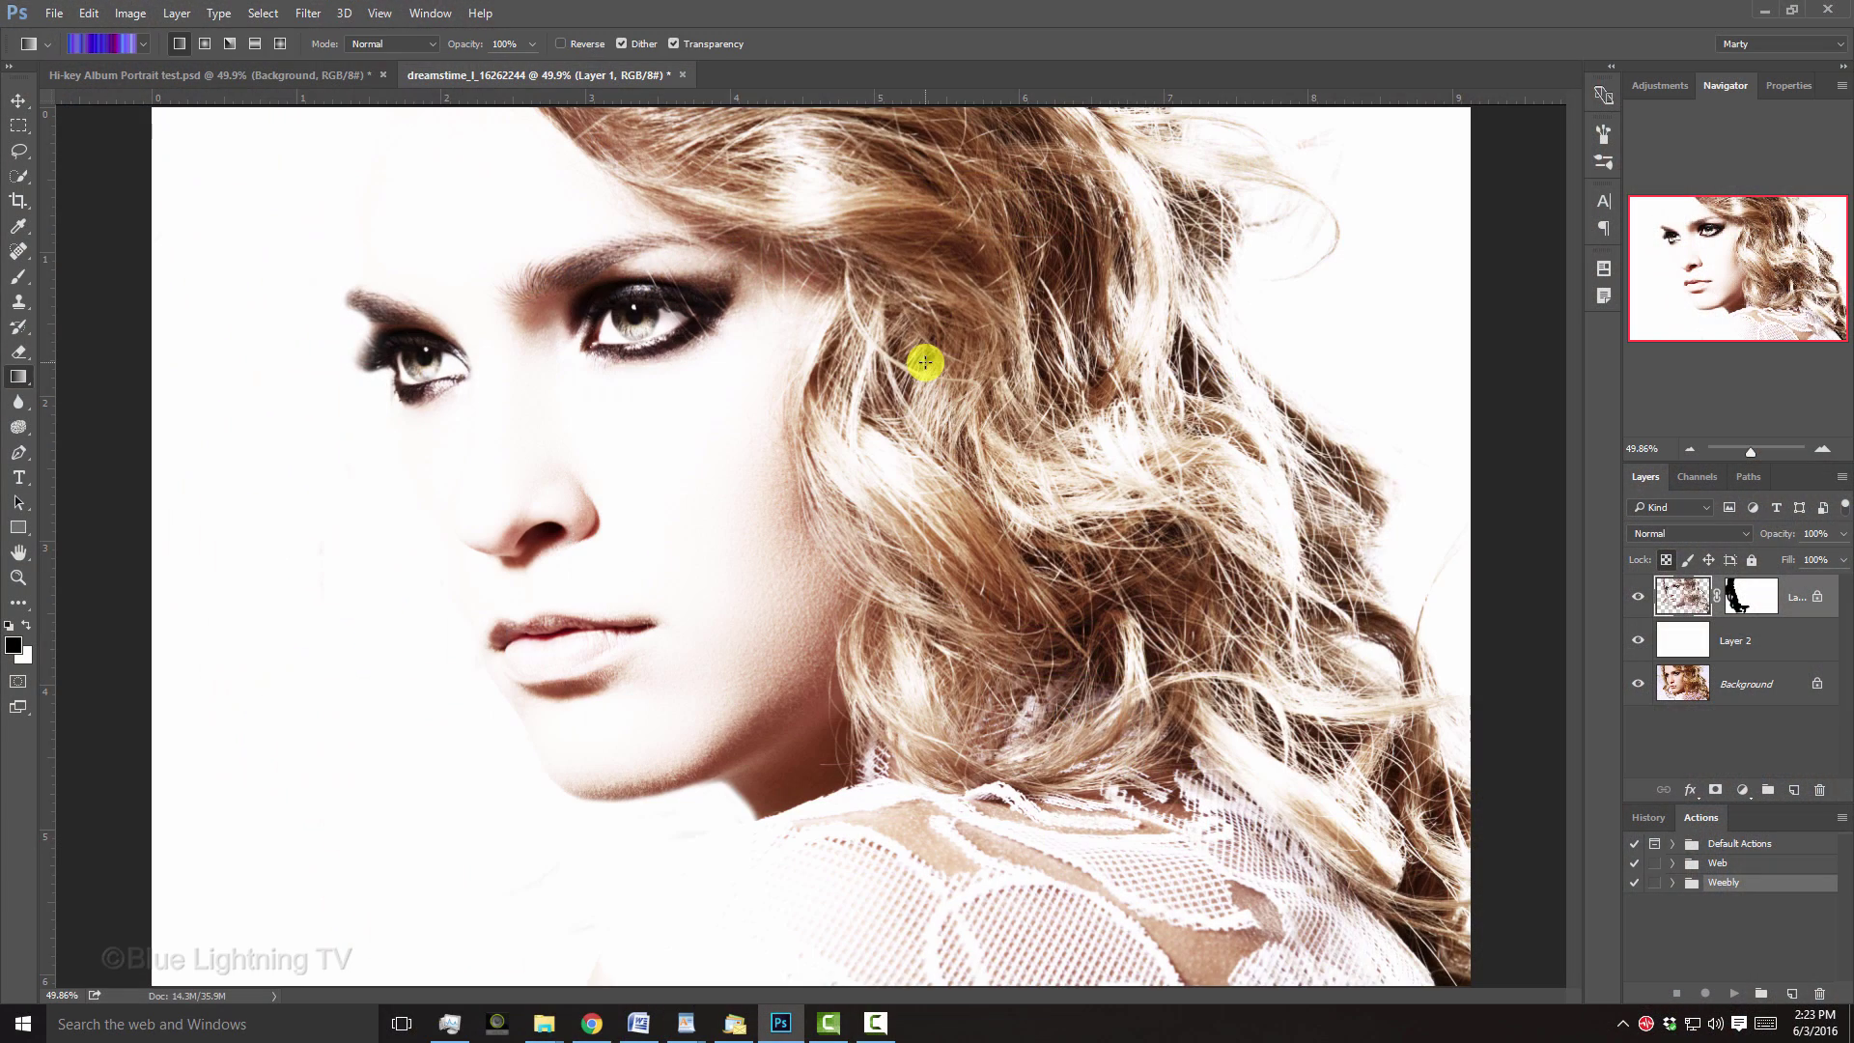
# Drag the noise gradient diagonally across the portrait until blue and magenta dominate
pyautogui.moveTo(1301, 205); pyautogui.dragTo(360, 808)
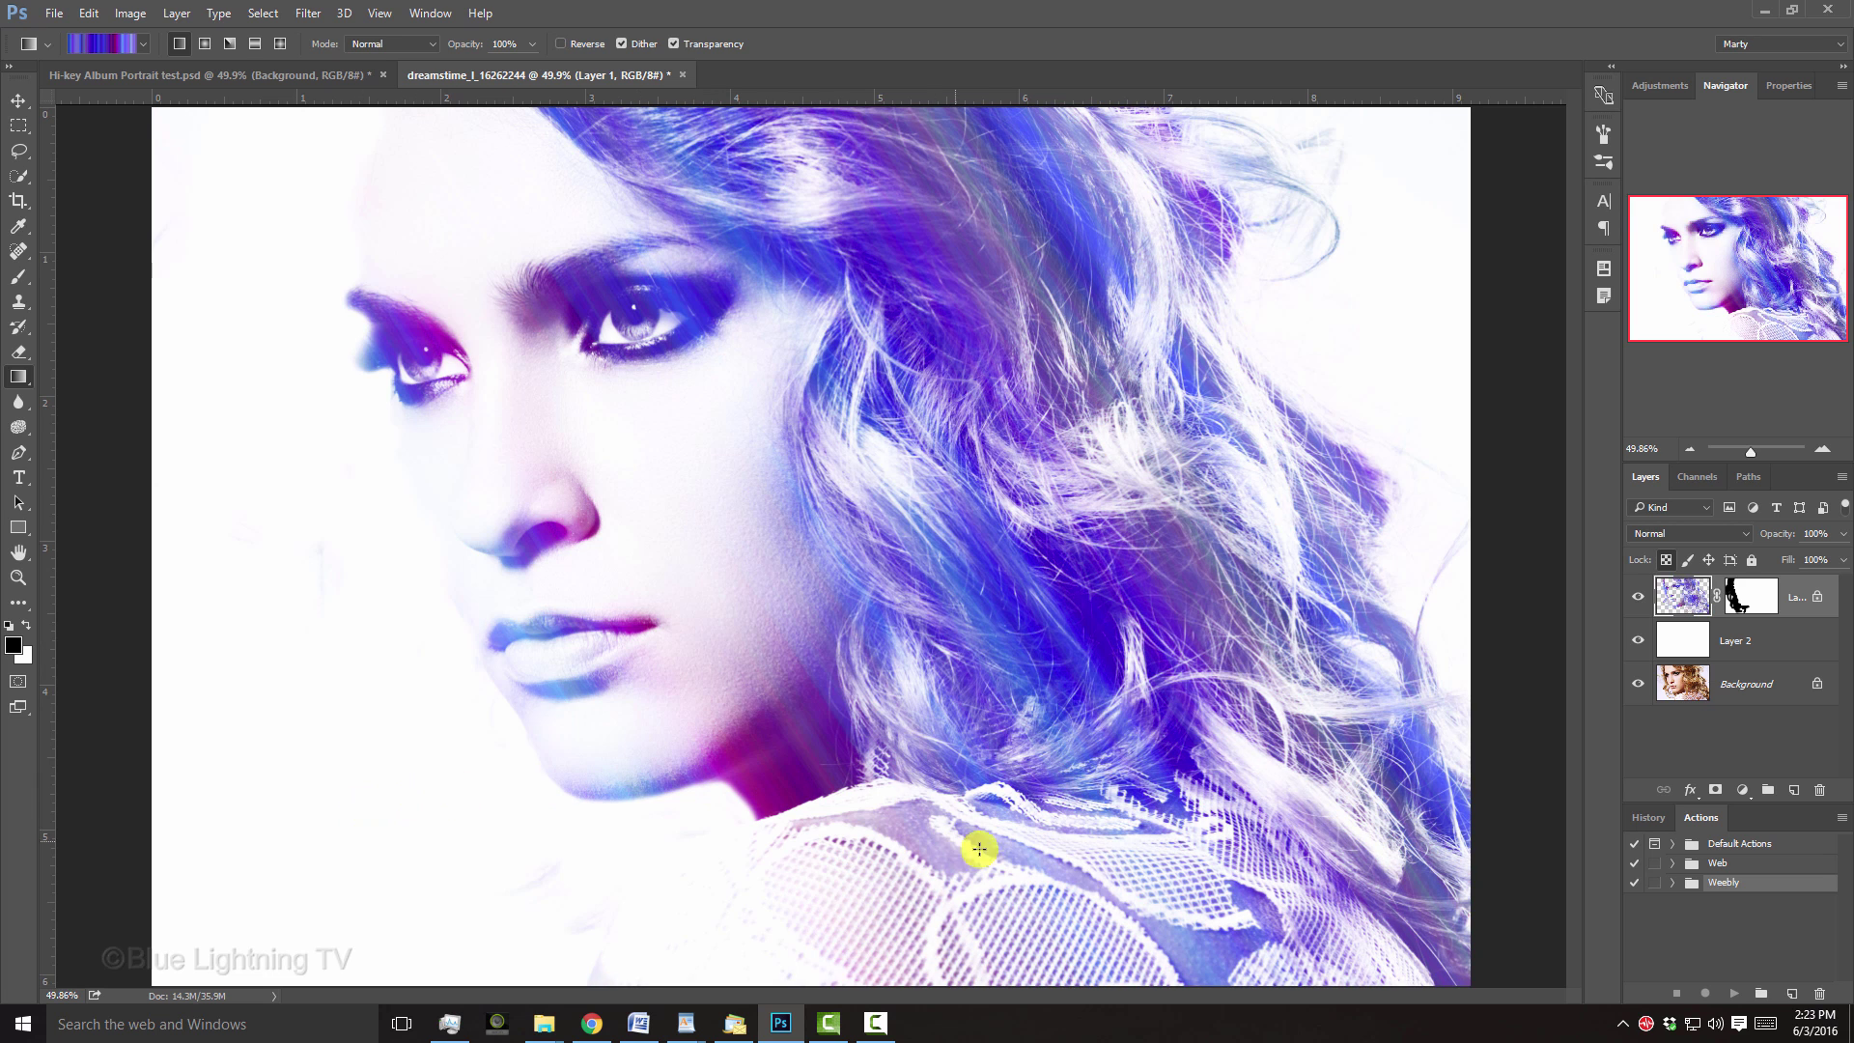
pyautogui.moveTo(799, 621); pyautogui.dragTo(546, 163)
pyautogui.moveTo(786, 757); pyautogui.dragTo(450, 152)
pyautogui.moveTo(455, 158); pyautogui.dragTo(811, 783)
pyautogui.moveTo(479, 196); pyautogui.dragTo(396, 92)
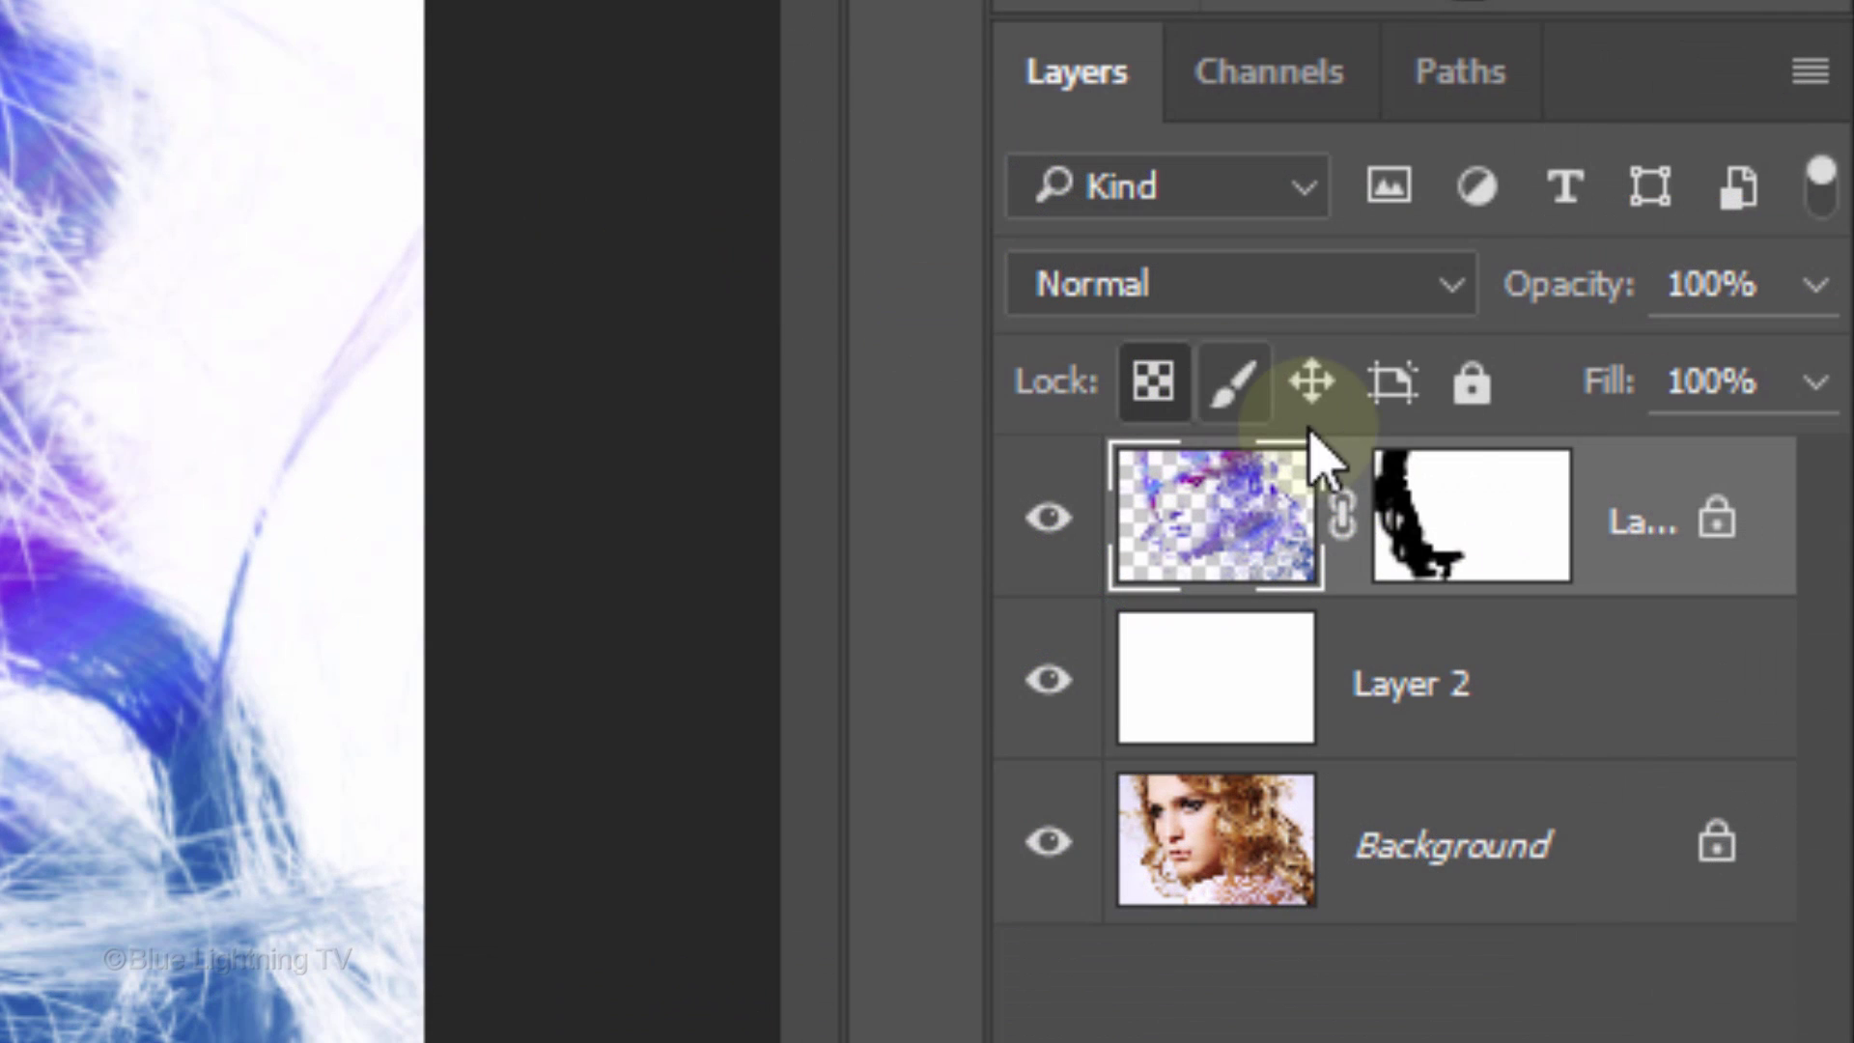
# Shift Layer 1's tinted portrait about 225 px to the right with the Move tool
pyautogui.click(1453, 527)
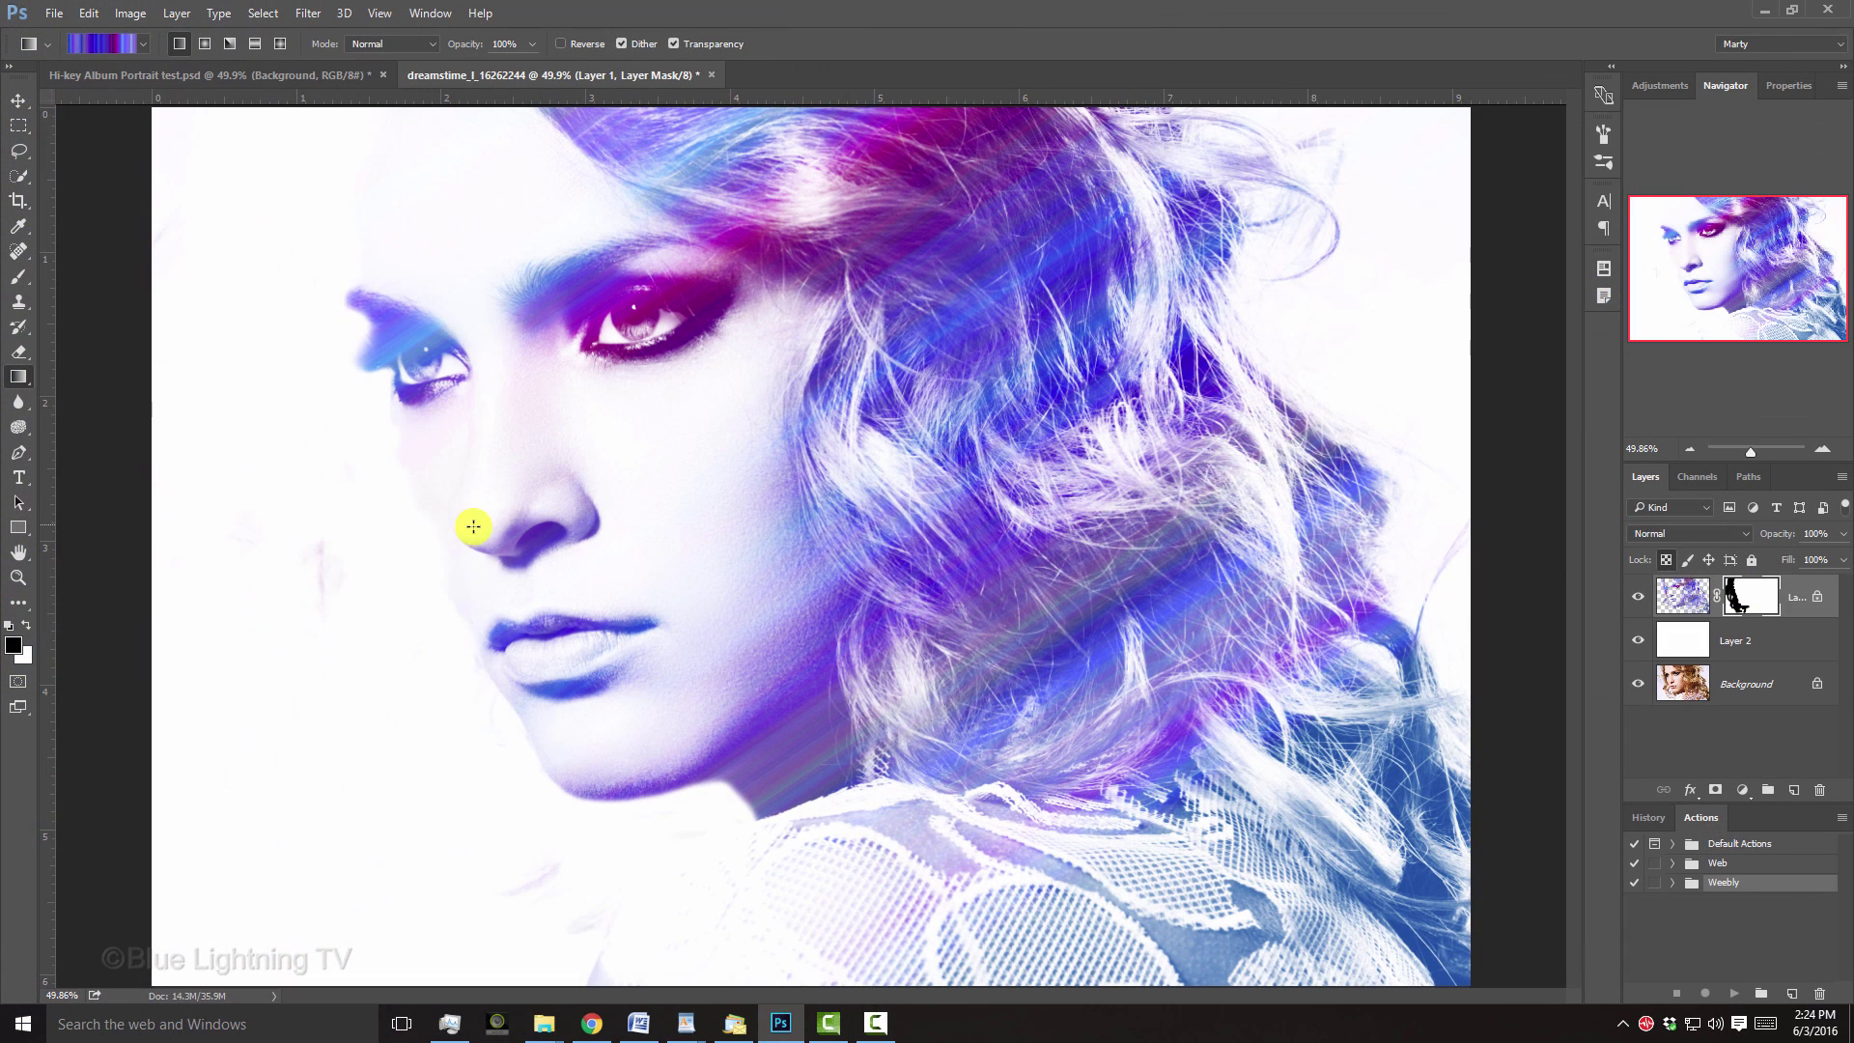
pyautogui.press('b')
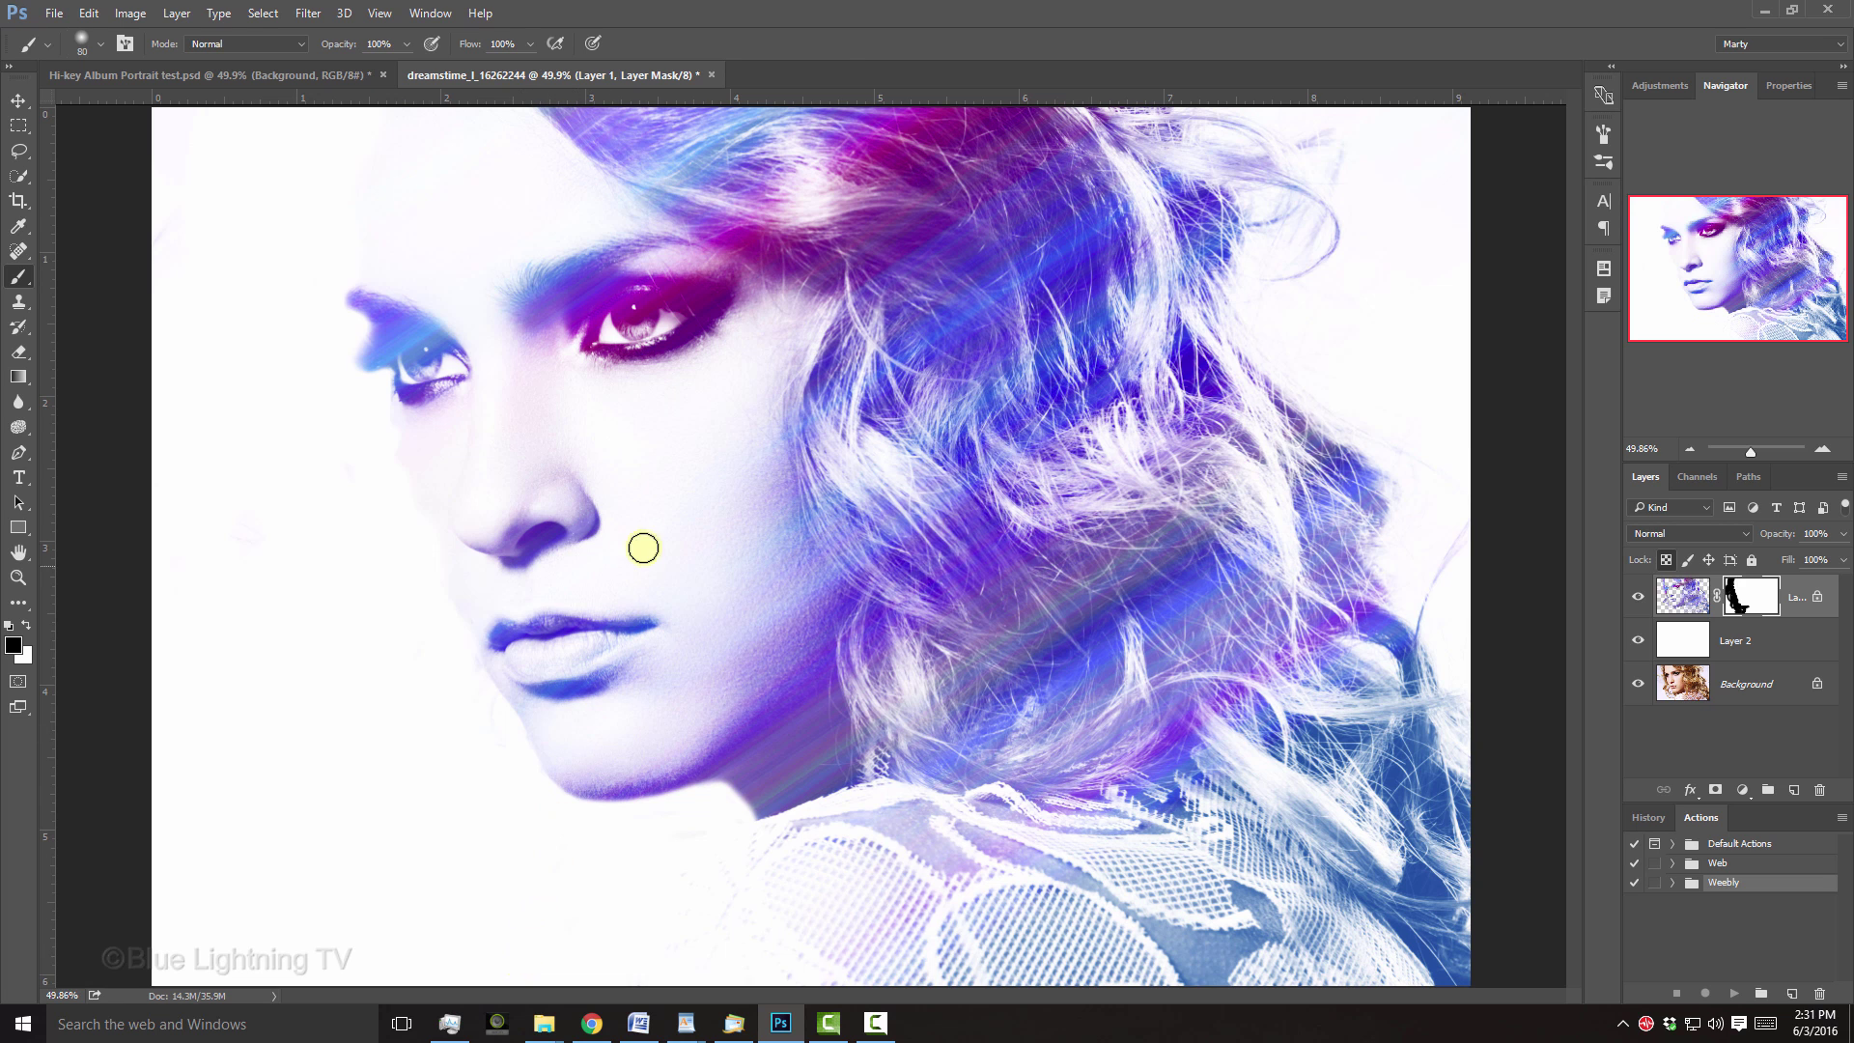
pyautogui.press('v')
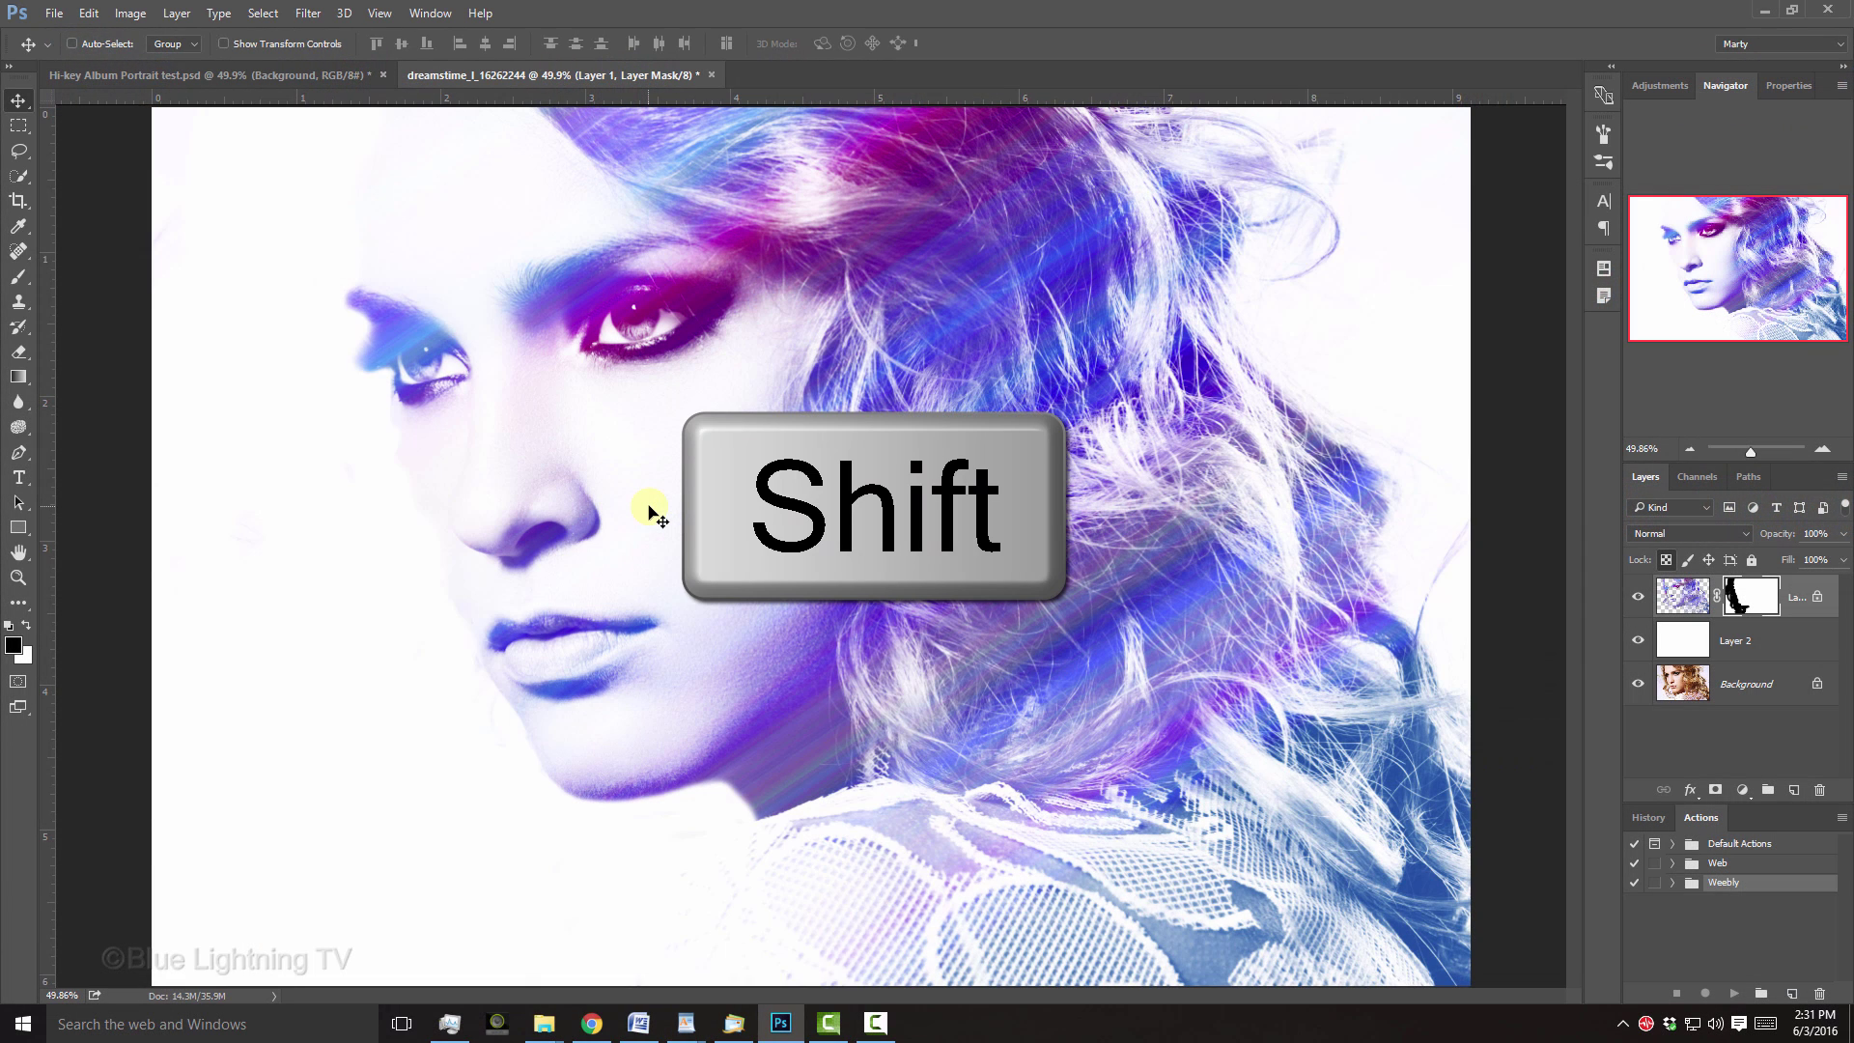
pyautogui.moveTo(649, 512); pyautogui.dragTo(873, 508)
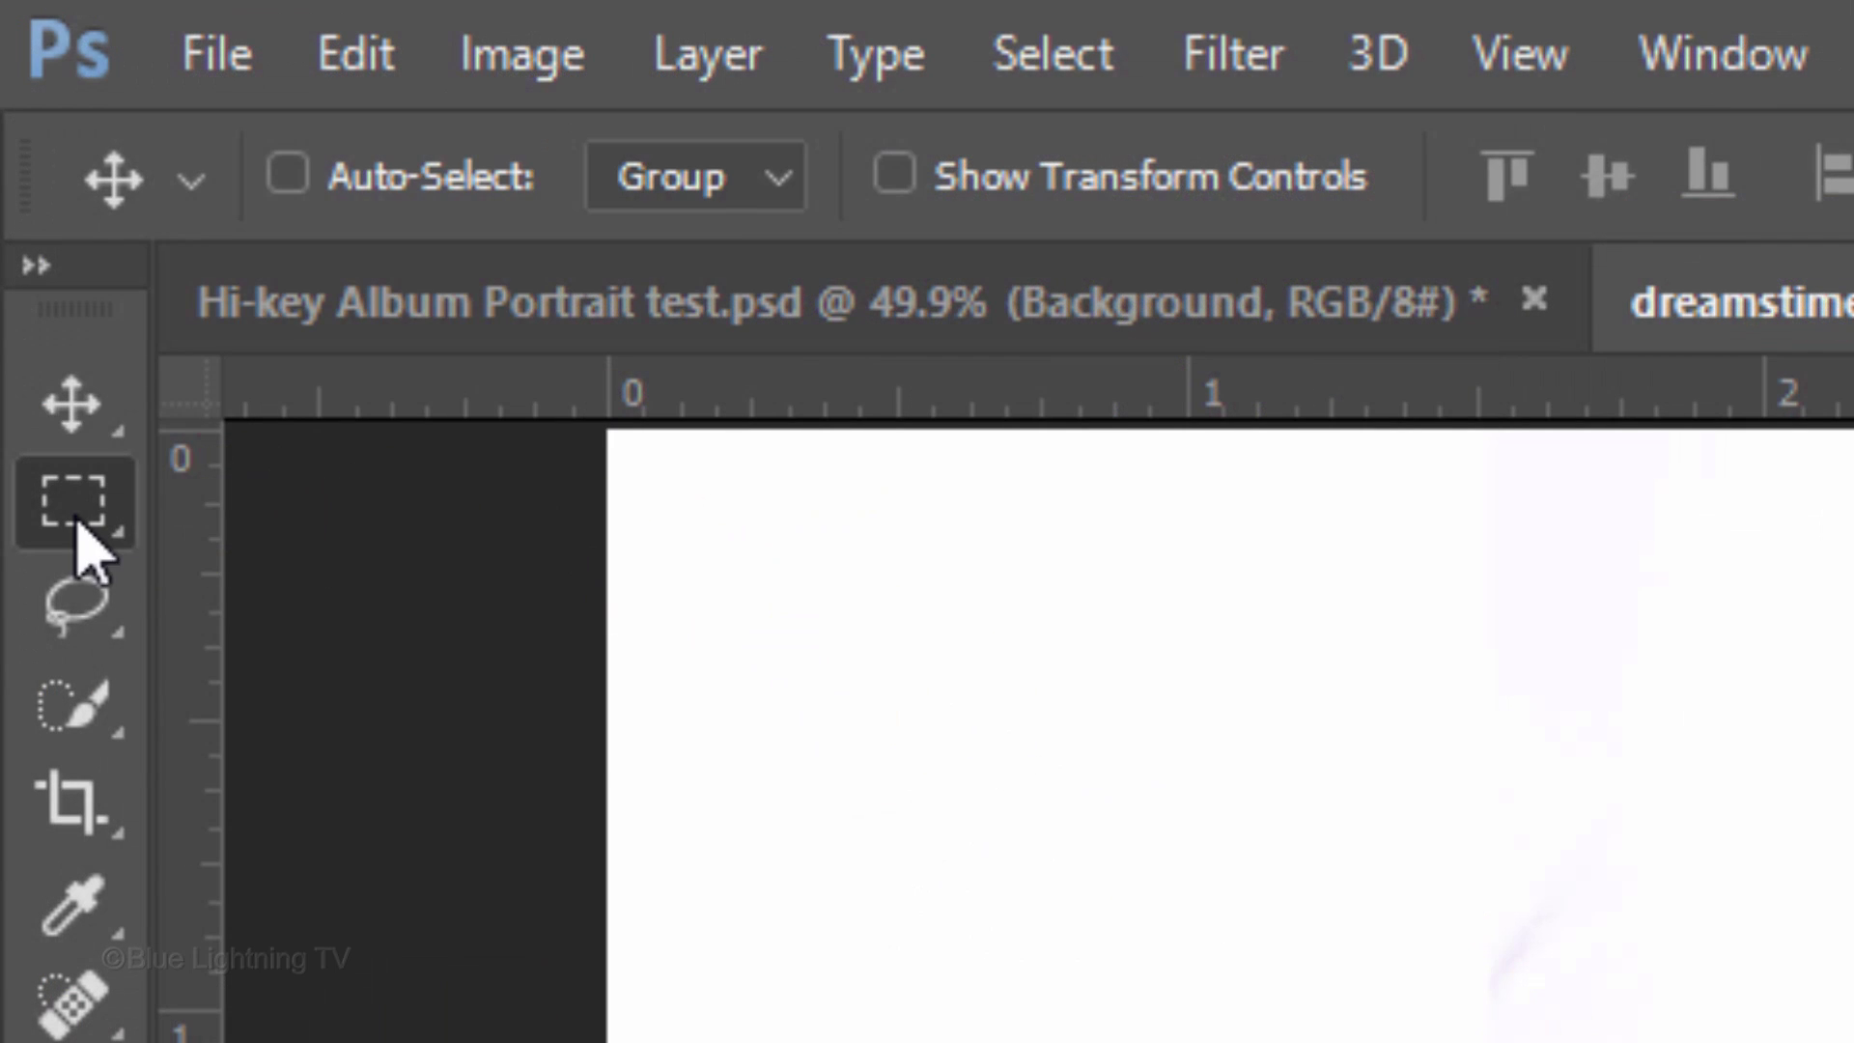
# Draw a square marquee from the top-right corner, nudge it left, crop to it and deselect
pyautogui.moveTo(19, 126); pyautogui.dragTo(99, 128)
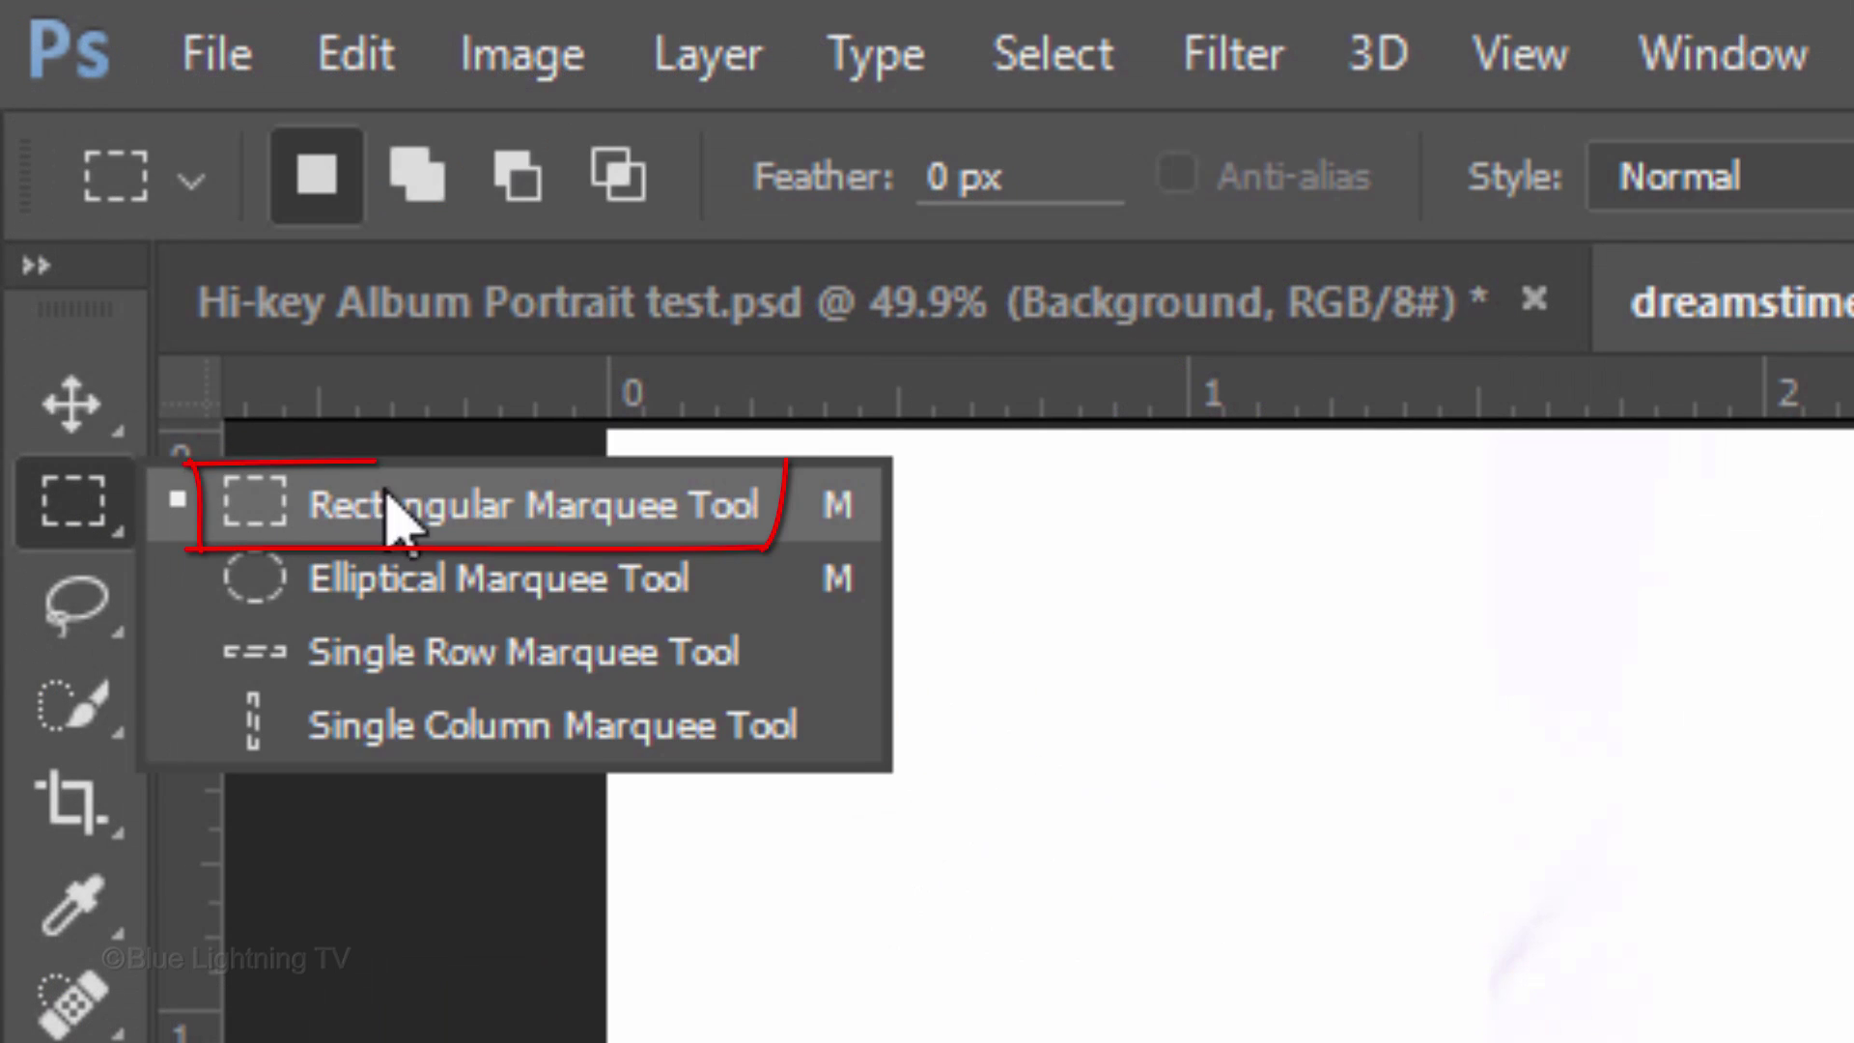
pyautogui.click(464, 512)
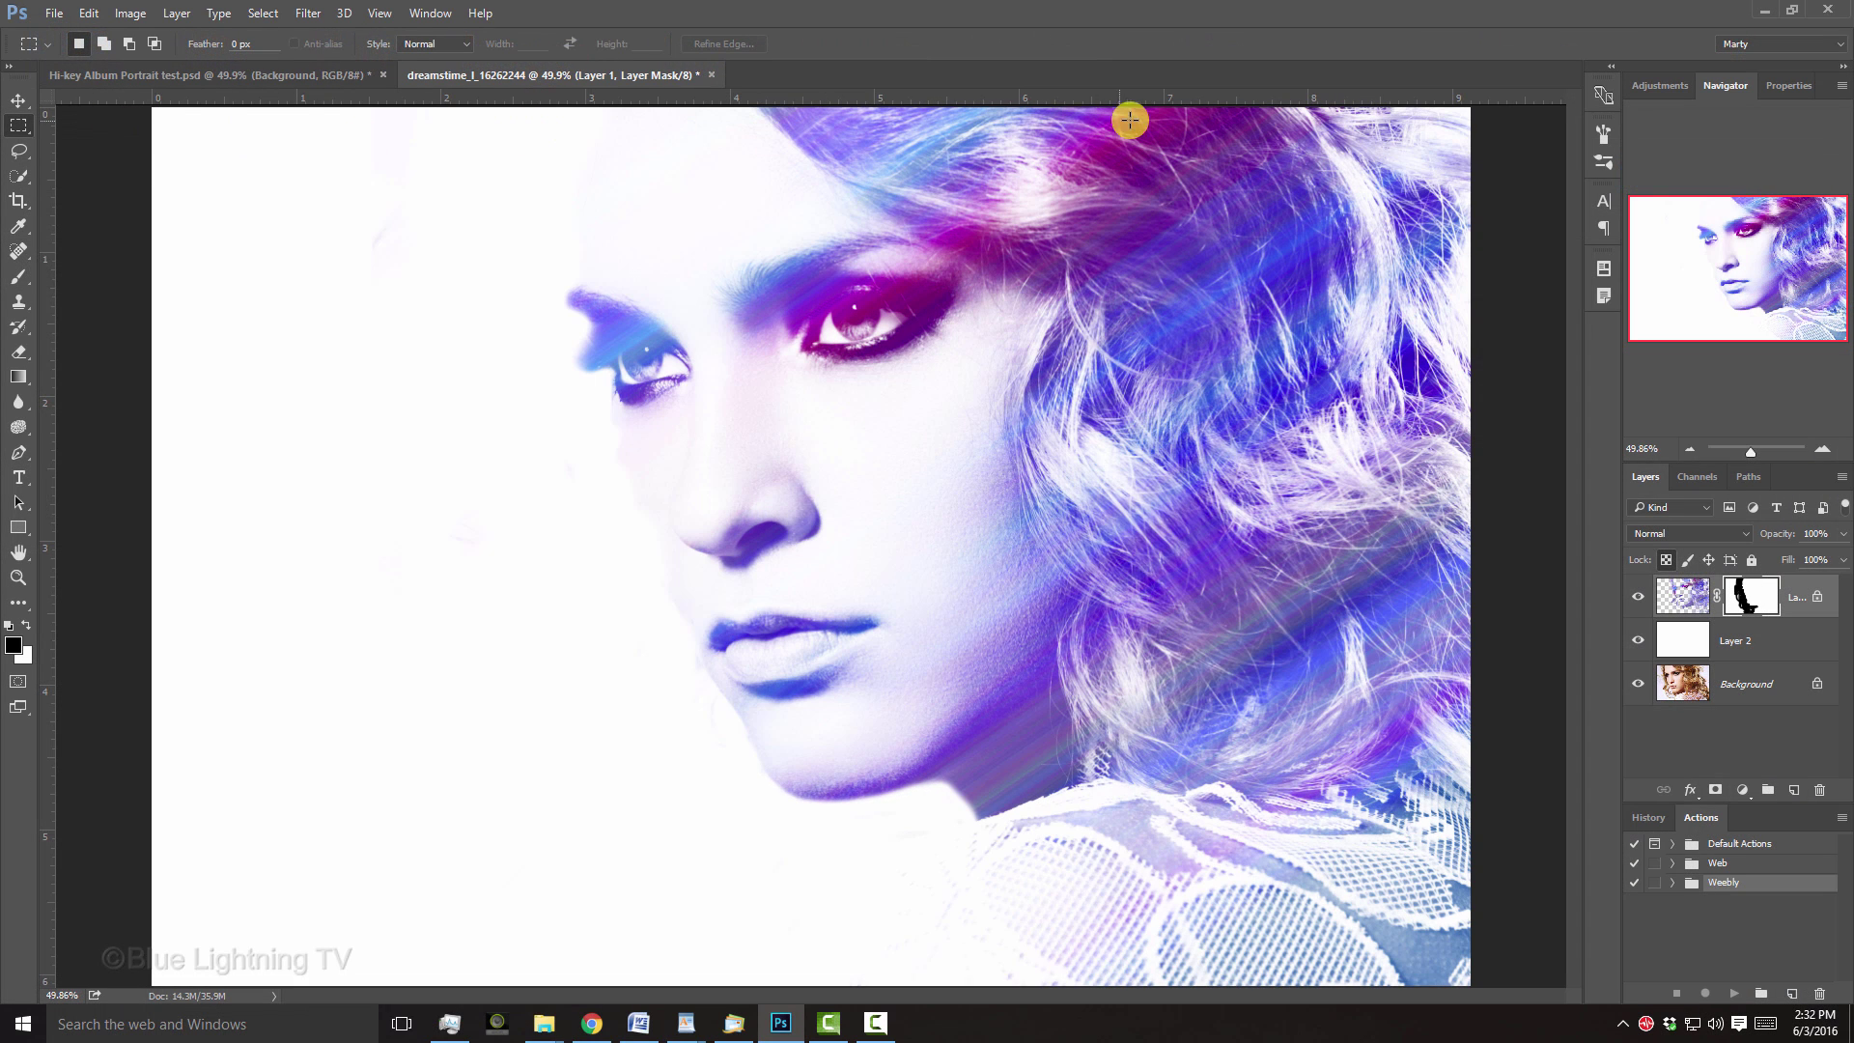
pyautogui.moveTo(1463, 76); pyautogui.dragTo(271, 1005)
pyautogui.press('shift')
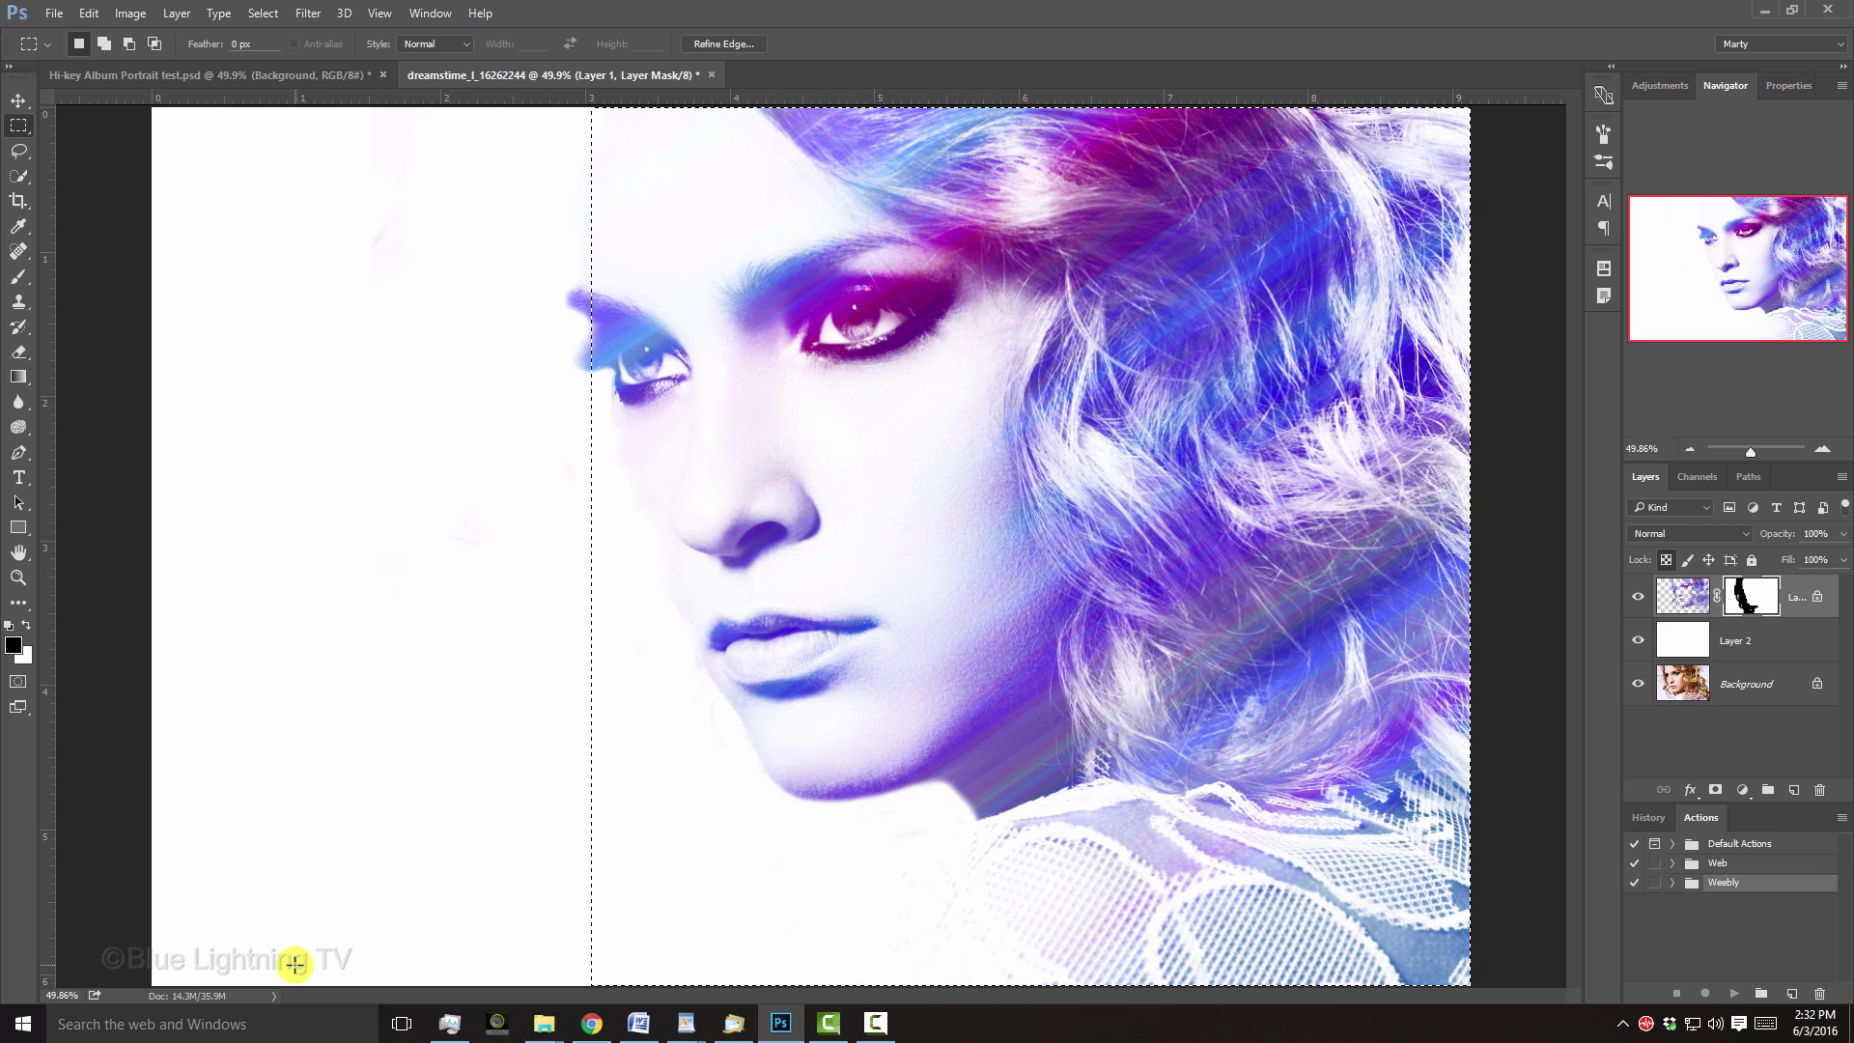
pyautogui.press('Left')
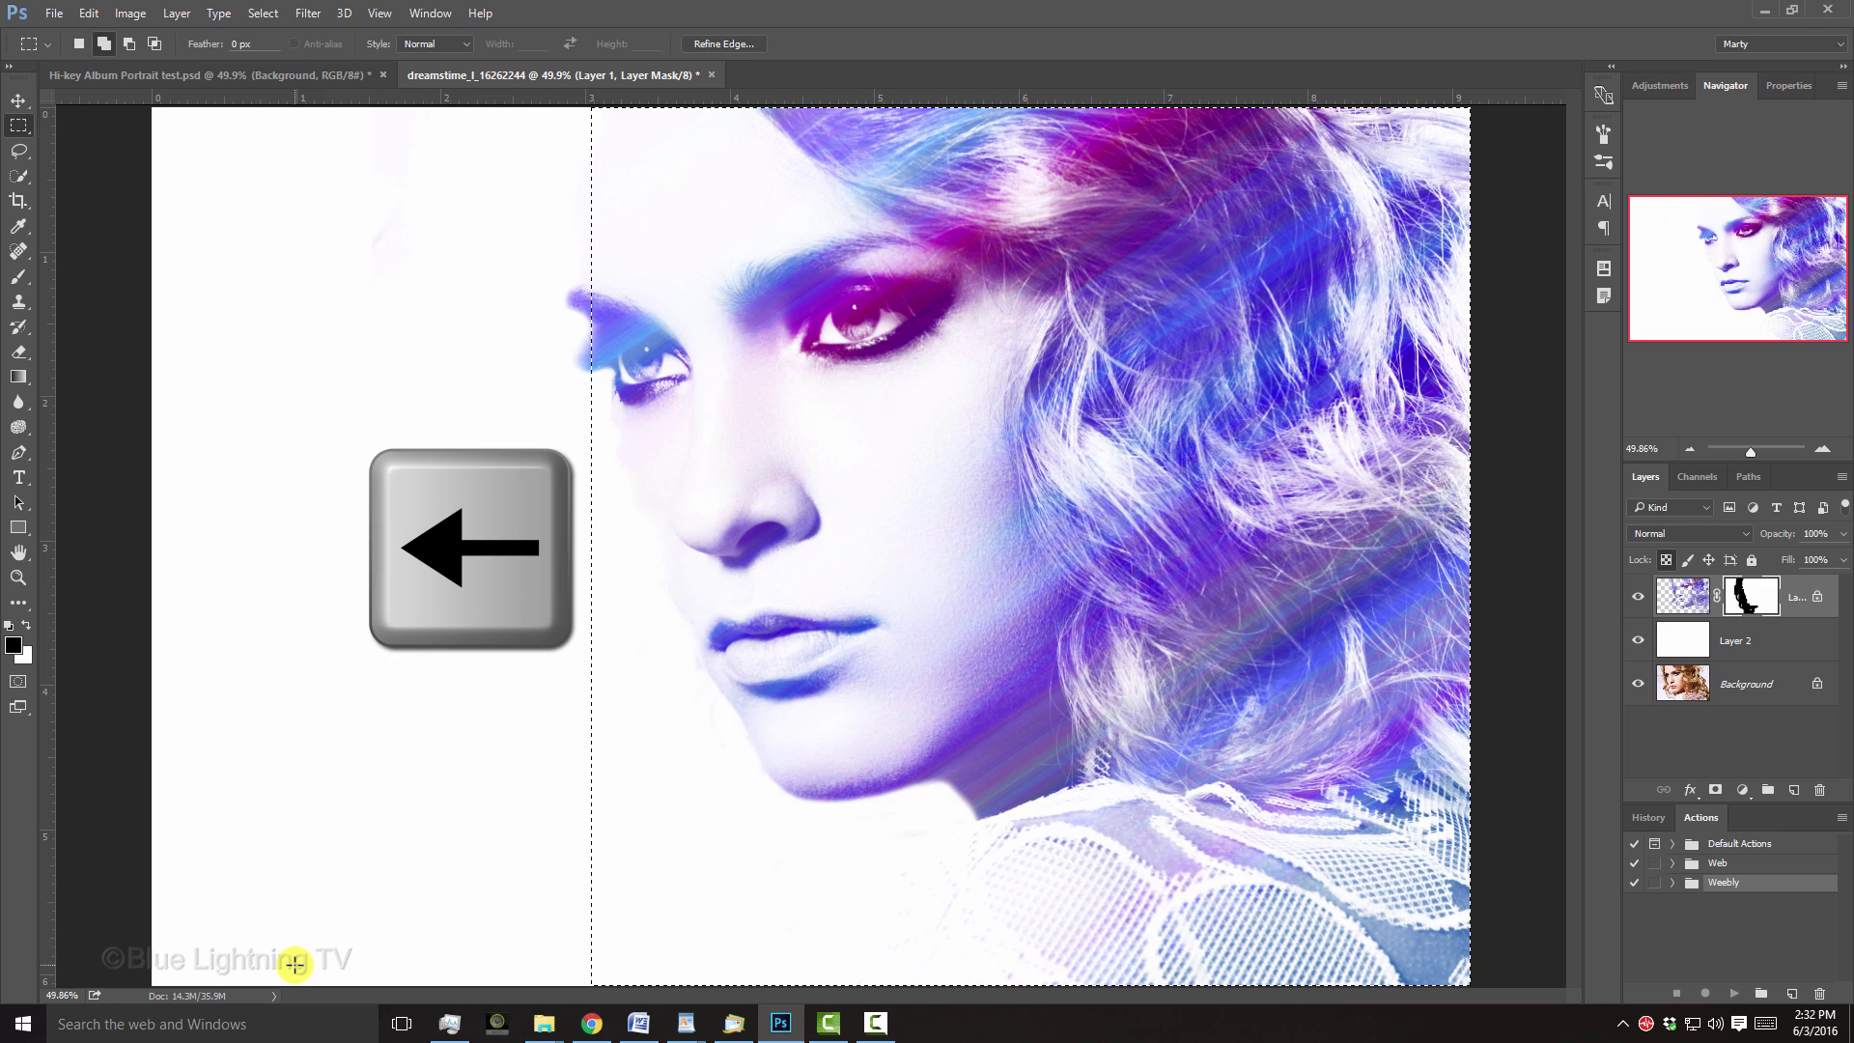
pyautogui.hotkey('shift', 'Left')
pyautogui.hotkey('shift', 'Left')
pyautogui.hotkey('shift', 'Left')
pyautogui.hotkey('shift', 'Left')
pyautogui.hotkey('shift', 'Left')
pyautogui.hotkey('shift', 'Left')
pyautogui.hotkey('shift', 'Left')
pyautogui.hotkey('shift', 'Left')
pyautogui.hotkey('shift', 'Left')
pyautogui.hotkey('shift', 'Left')
pyautogui.hotkey('shift', 'Left')
pyautogui.hotkey('shift', 'Left')
pyautogui.hotkey('shift', 'Left')
pyautogui.hotkey('shift', 'Left')
pyautogui.hotkey('shift', 'Left')
pyautogui.hotkey('shift', 'Left')
pyautogui.hotkey('shift', 'Left')
pyautogui.hotkey('shift', 'Left')
pyautogui.hotkey('shift', 'Left')
pyautogui.hotkey('shift', 'Left')
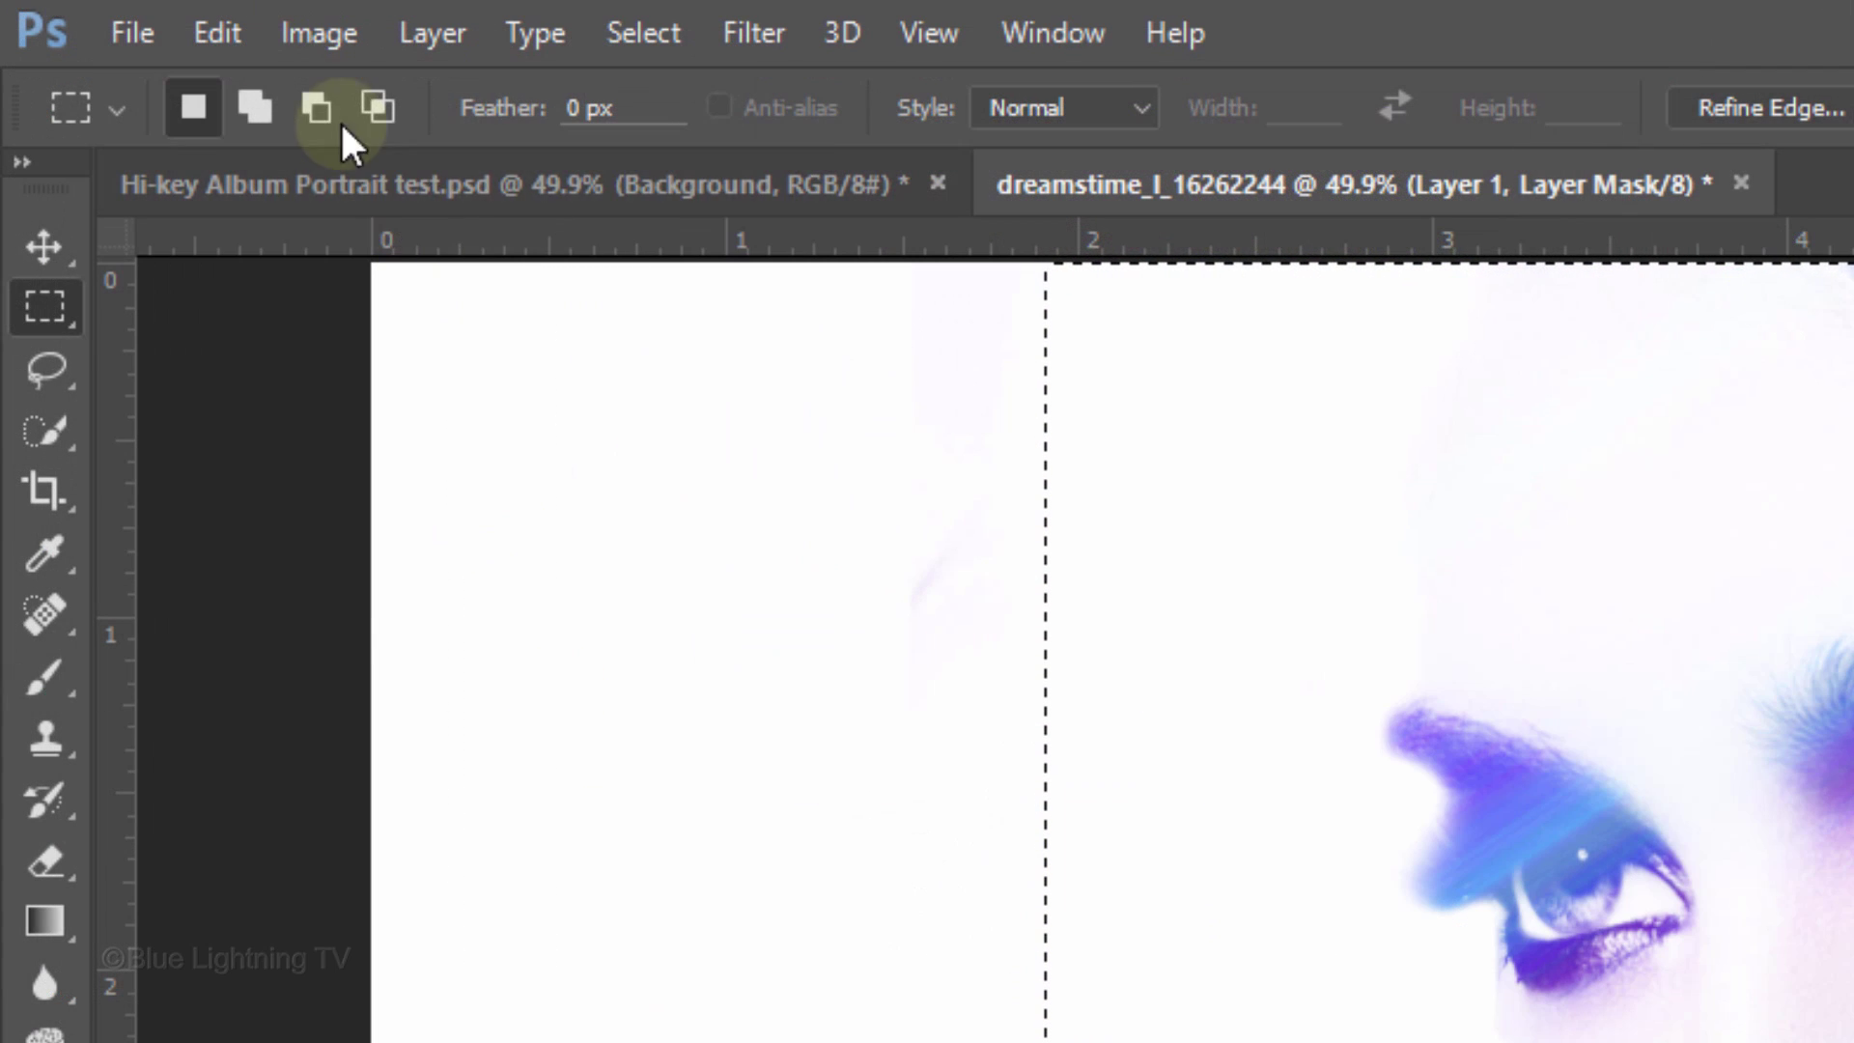
pyautogui.click(130, 14)
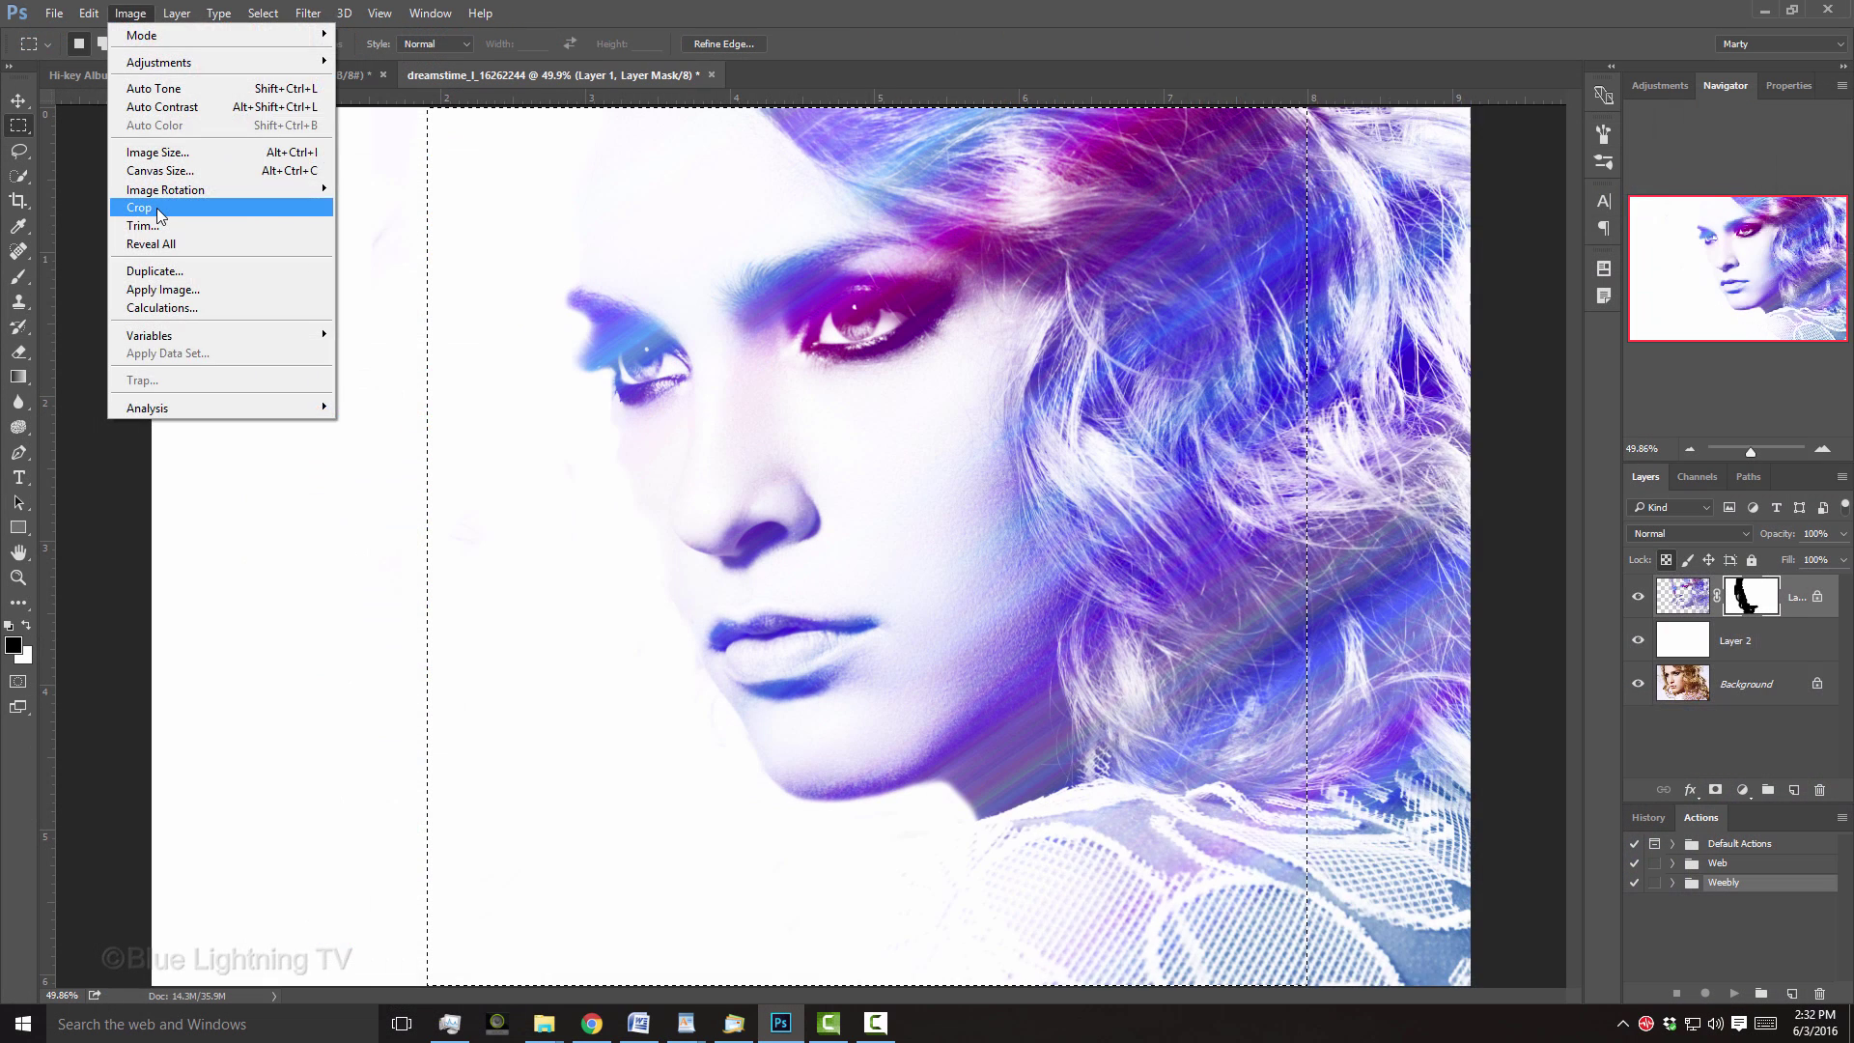
pyautogui.click(396, 508)
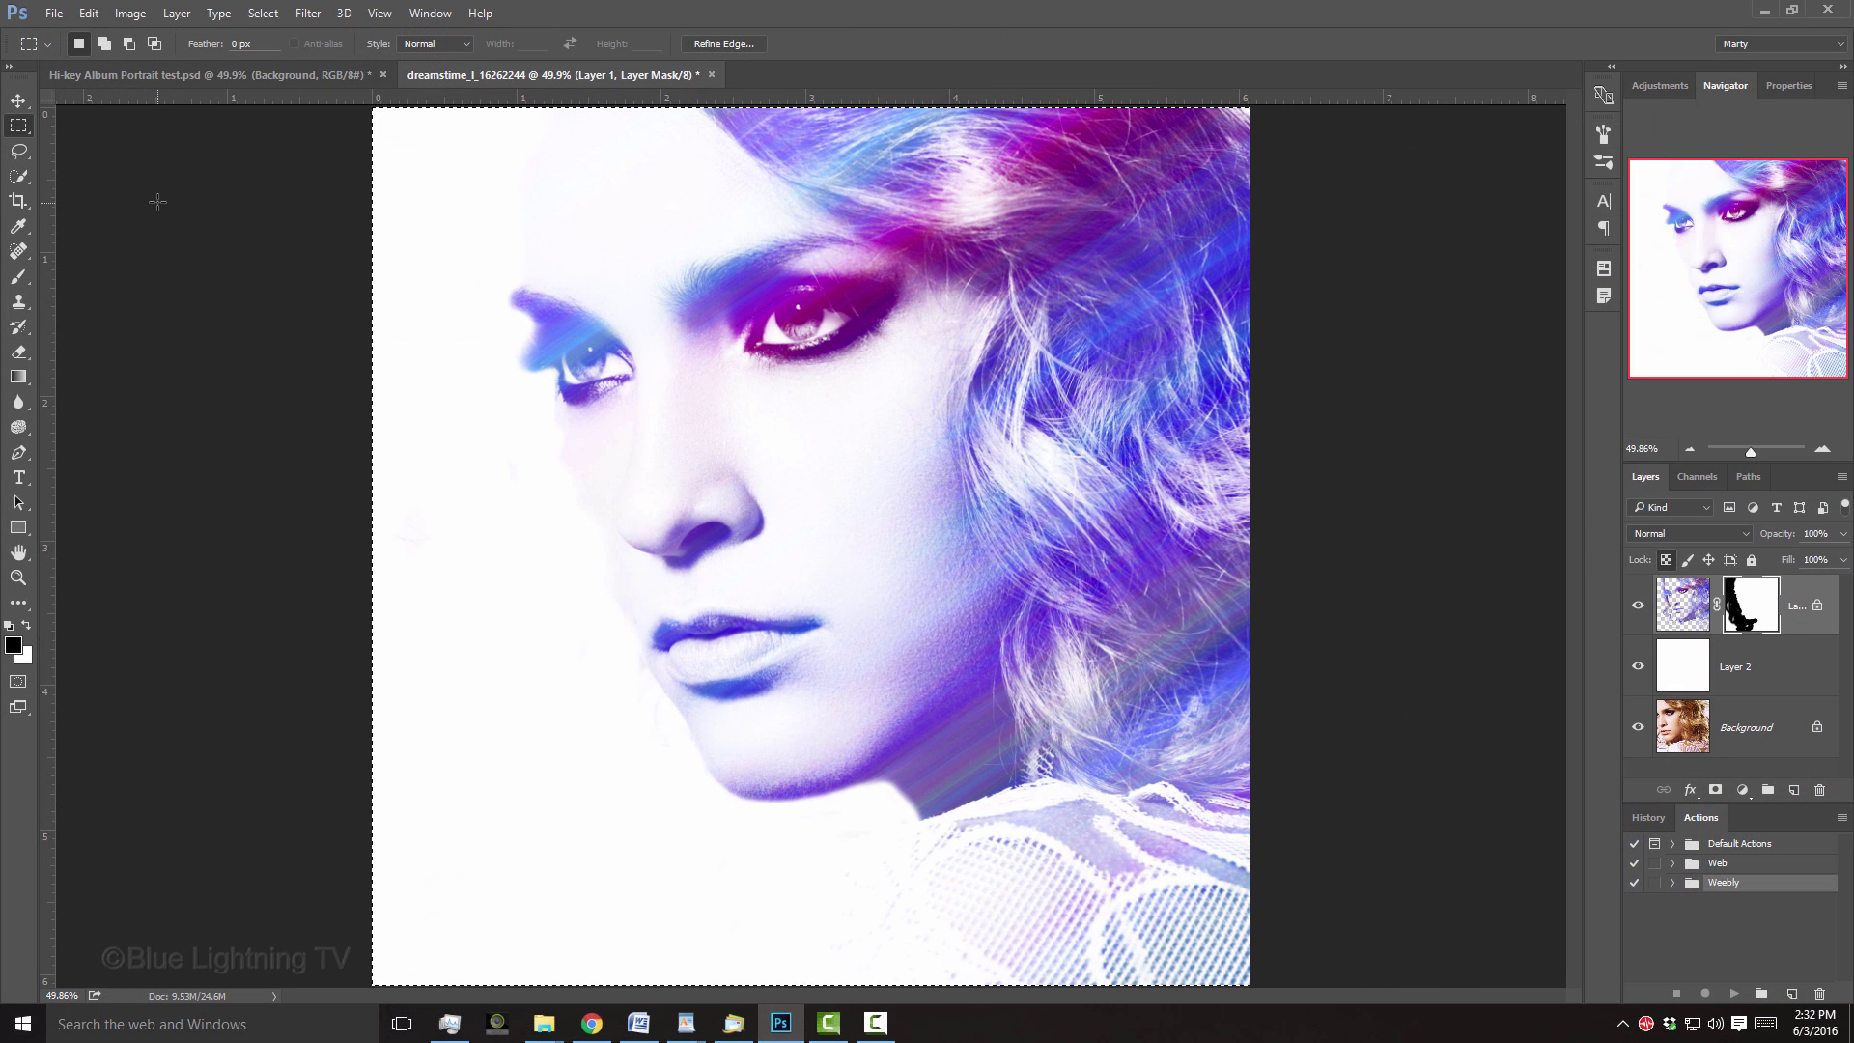
pyautogui.hotkey('ctrl', 'd')
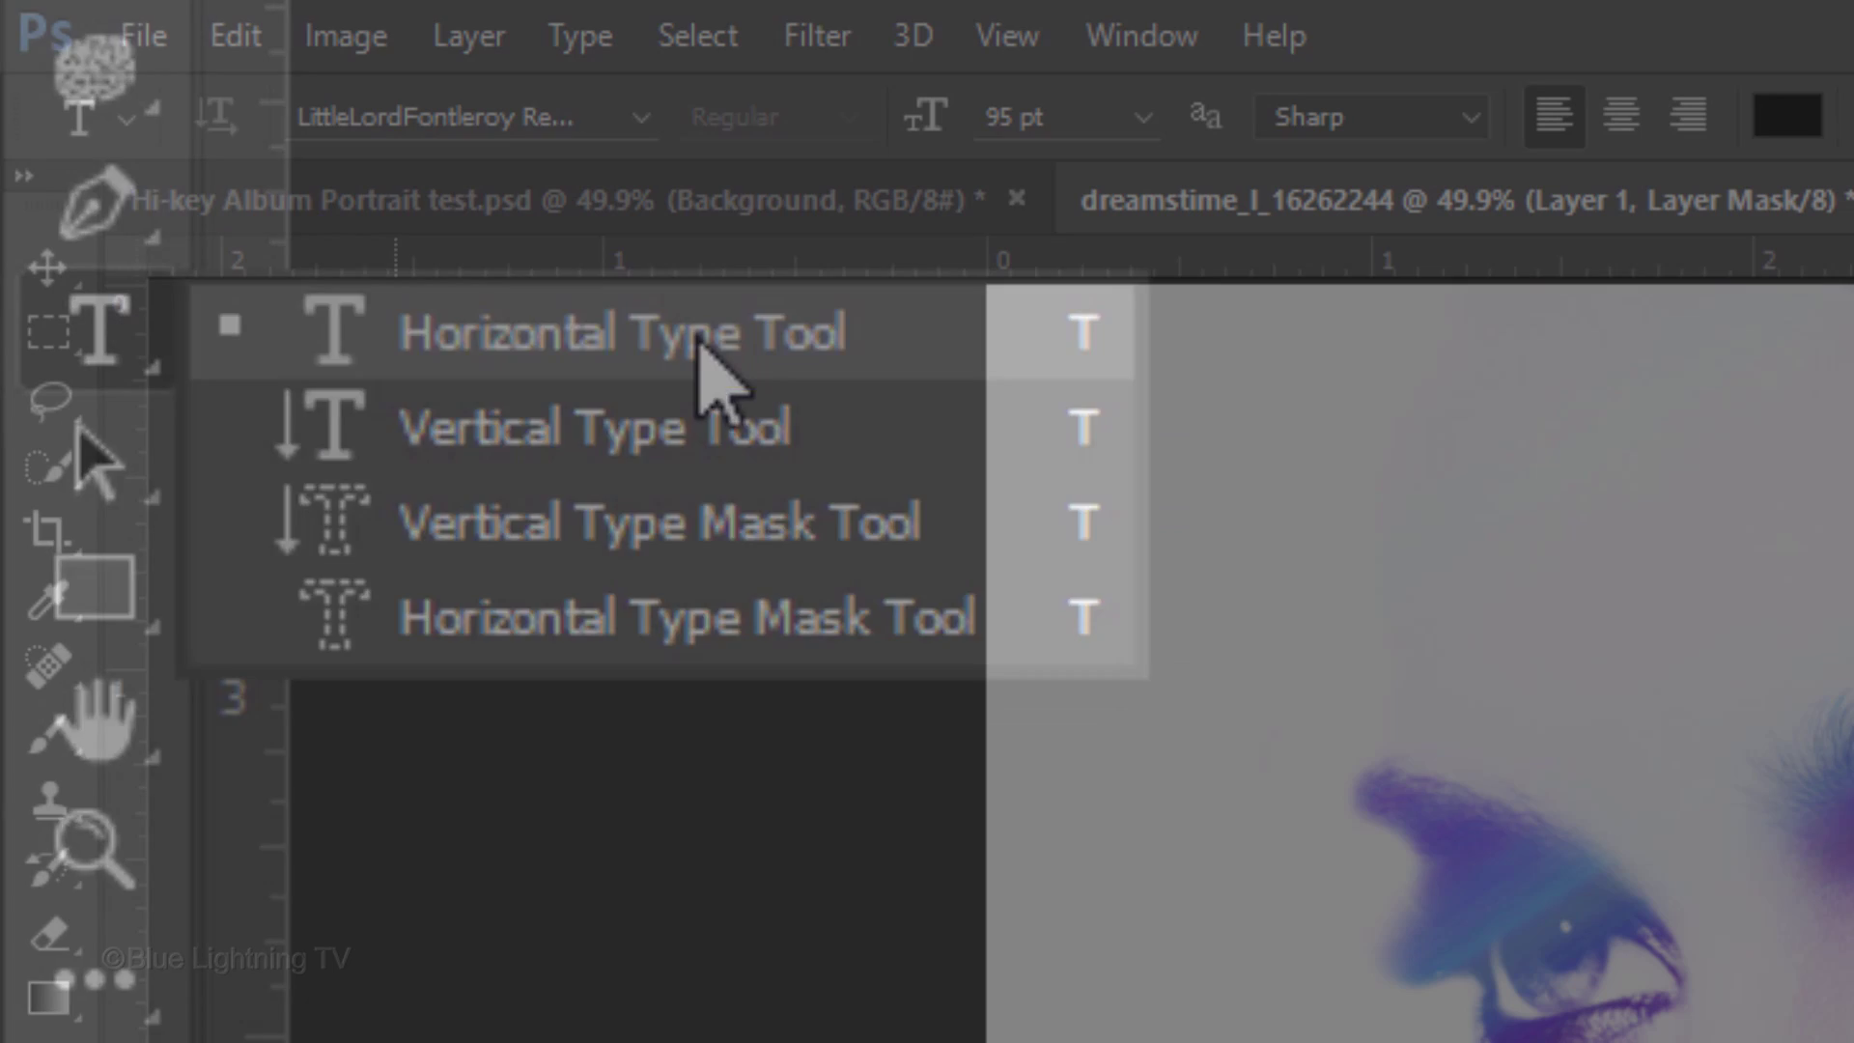
# Pick the Horizontal Type tool with the LittleLordFontleroy Regular font, found by searching 'Little'
pyautogui.click(704, 353)
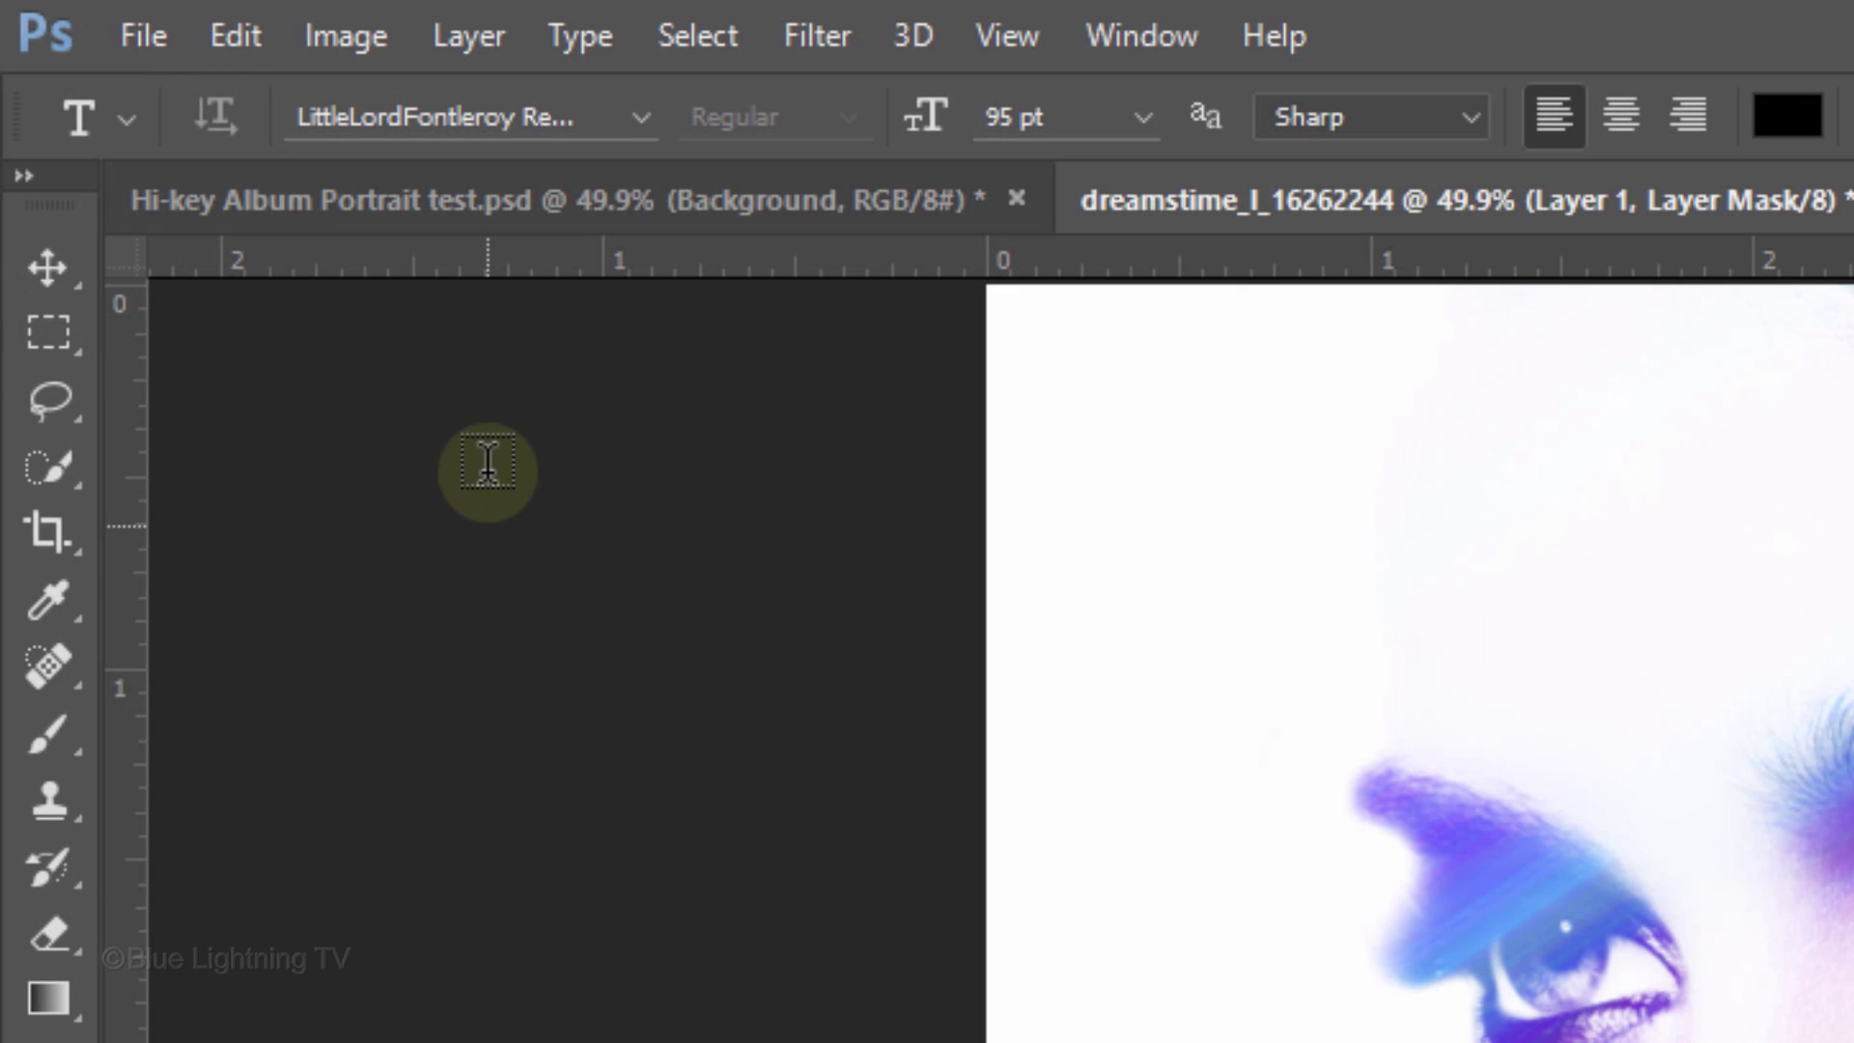
pyautogui.click(524, 145)
pyautogui.write('Little')
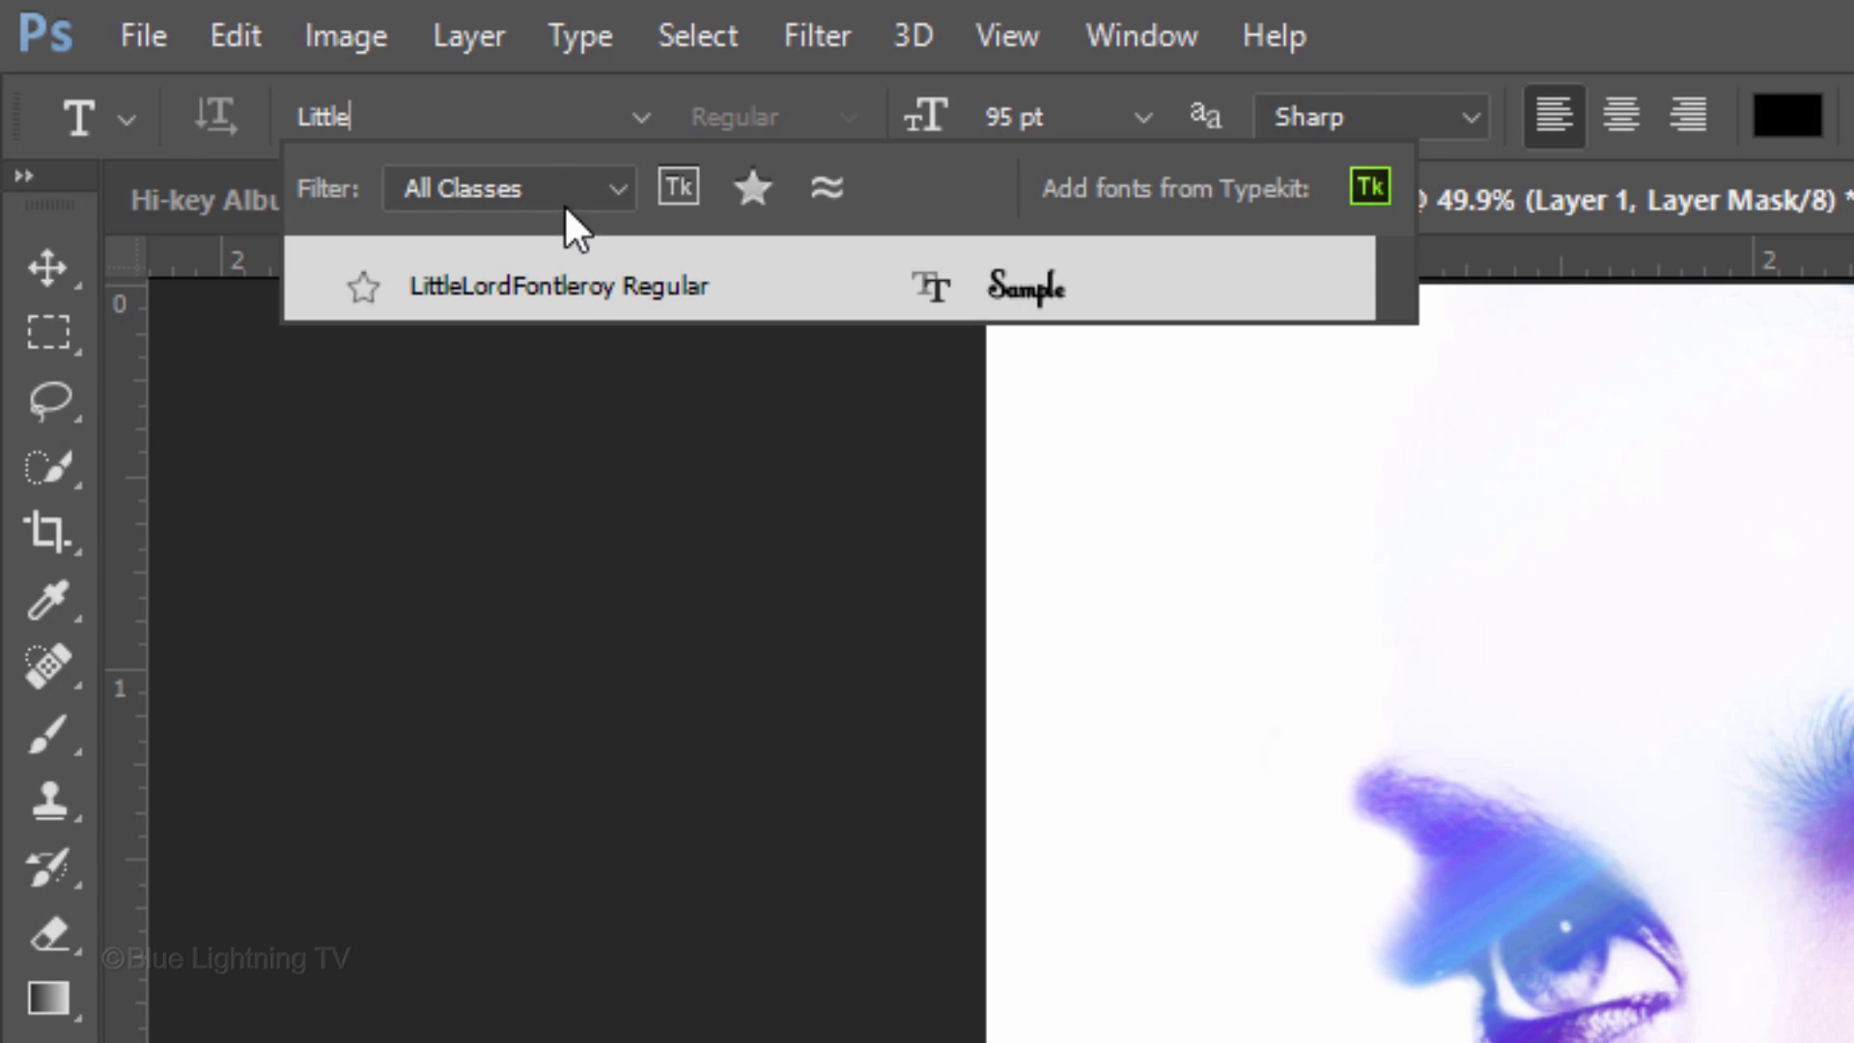
pyautogui.click(576, 292)
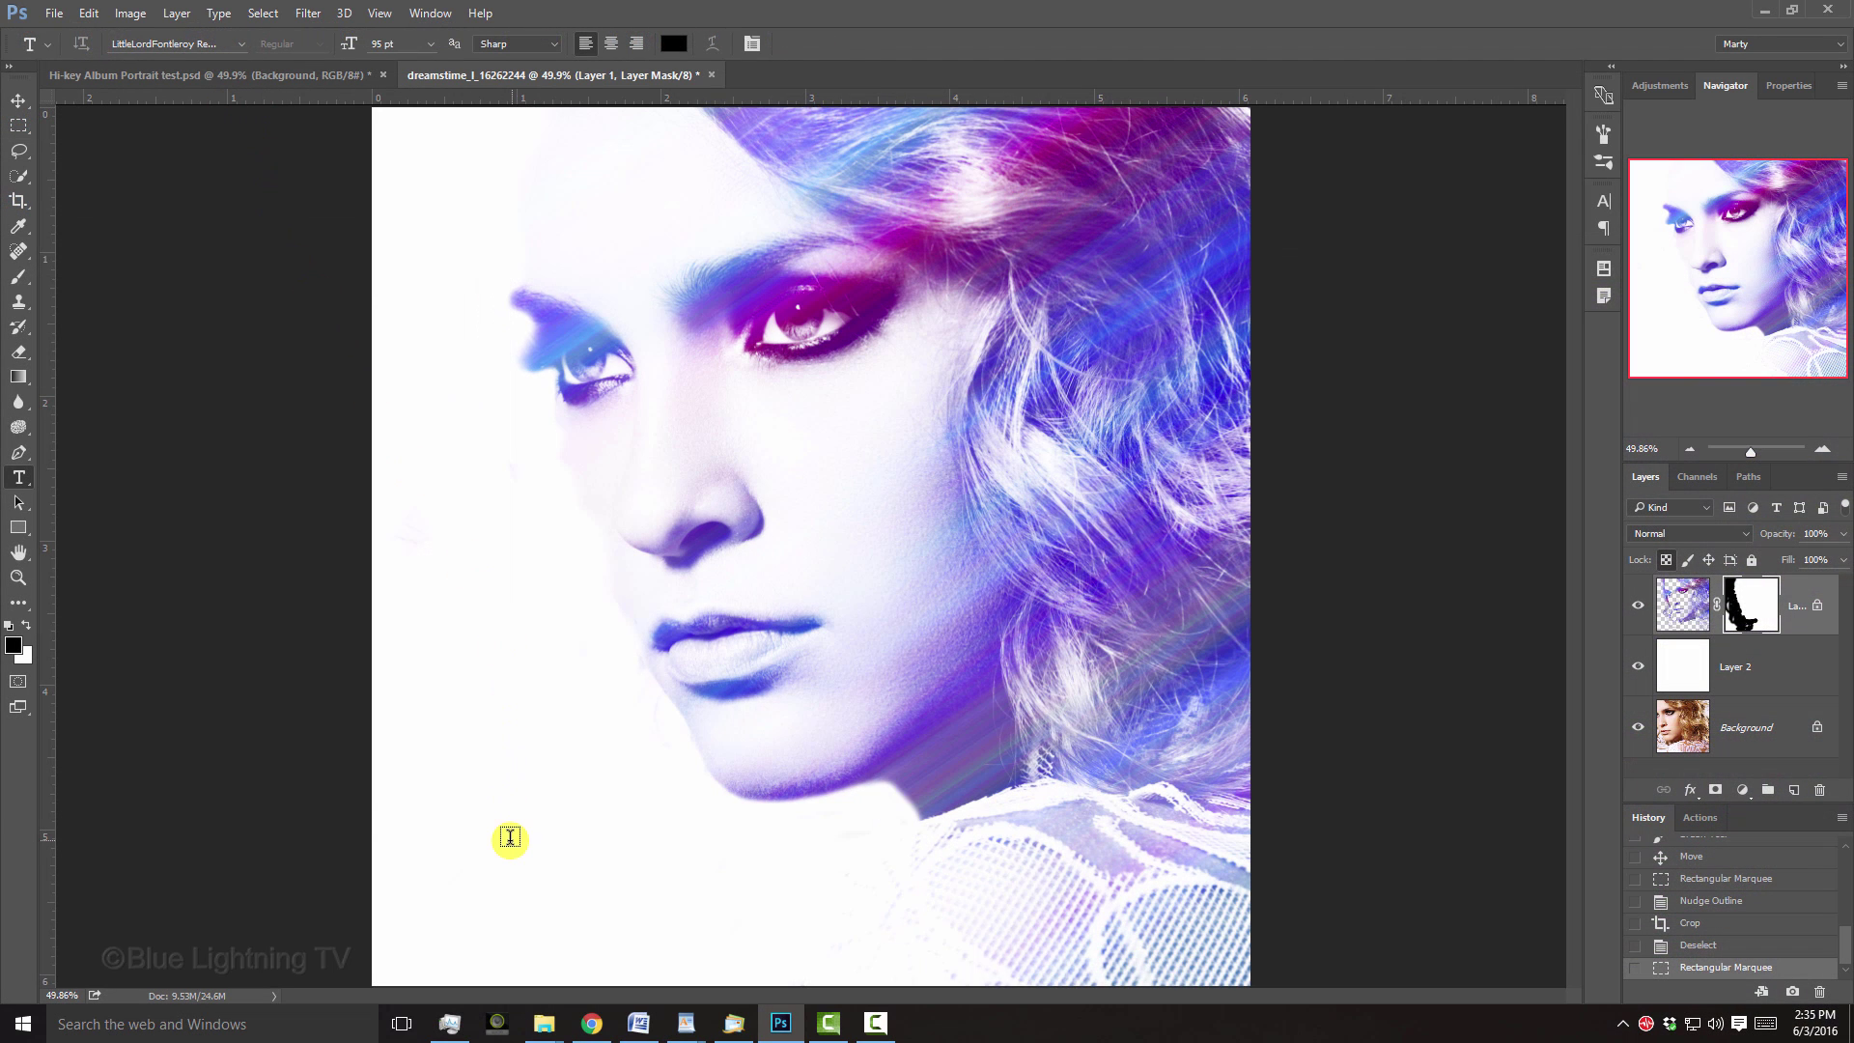
# Type 'Jenna' in black script and move it toward the portrait's lower left
pyautogui.click(507, 842)
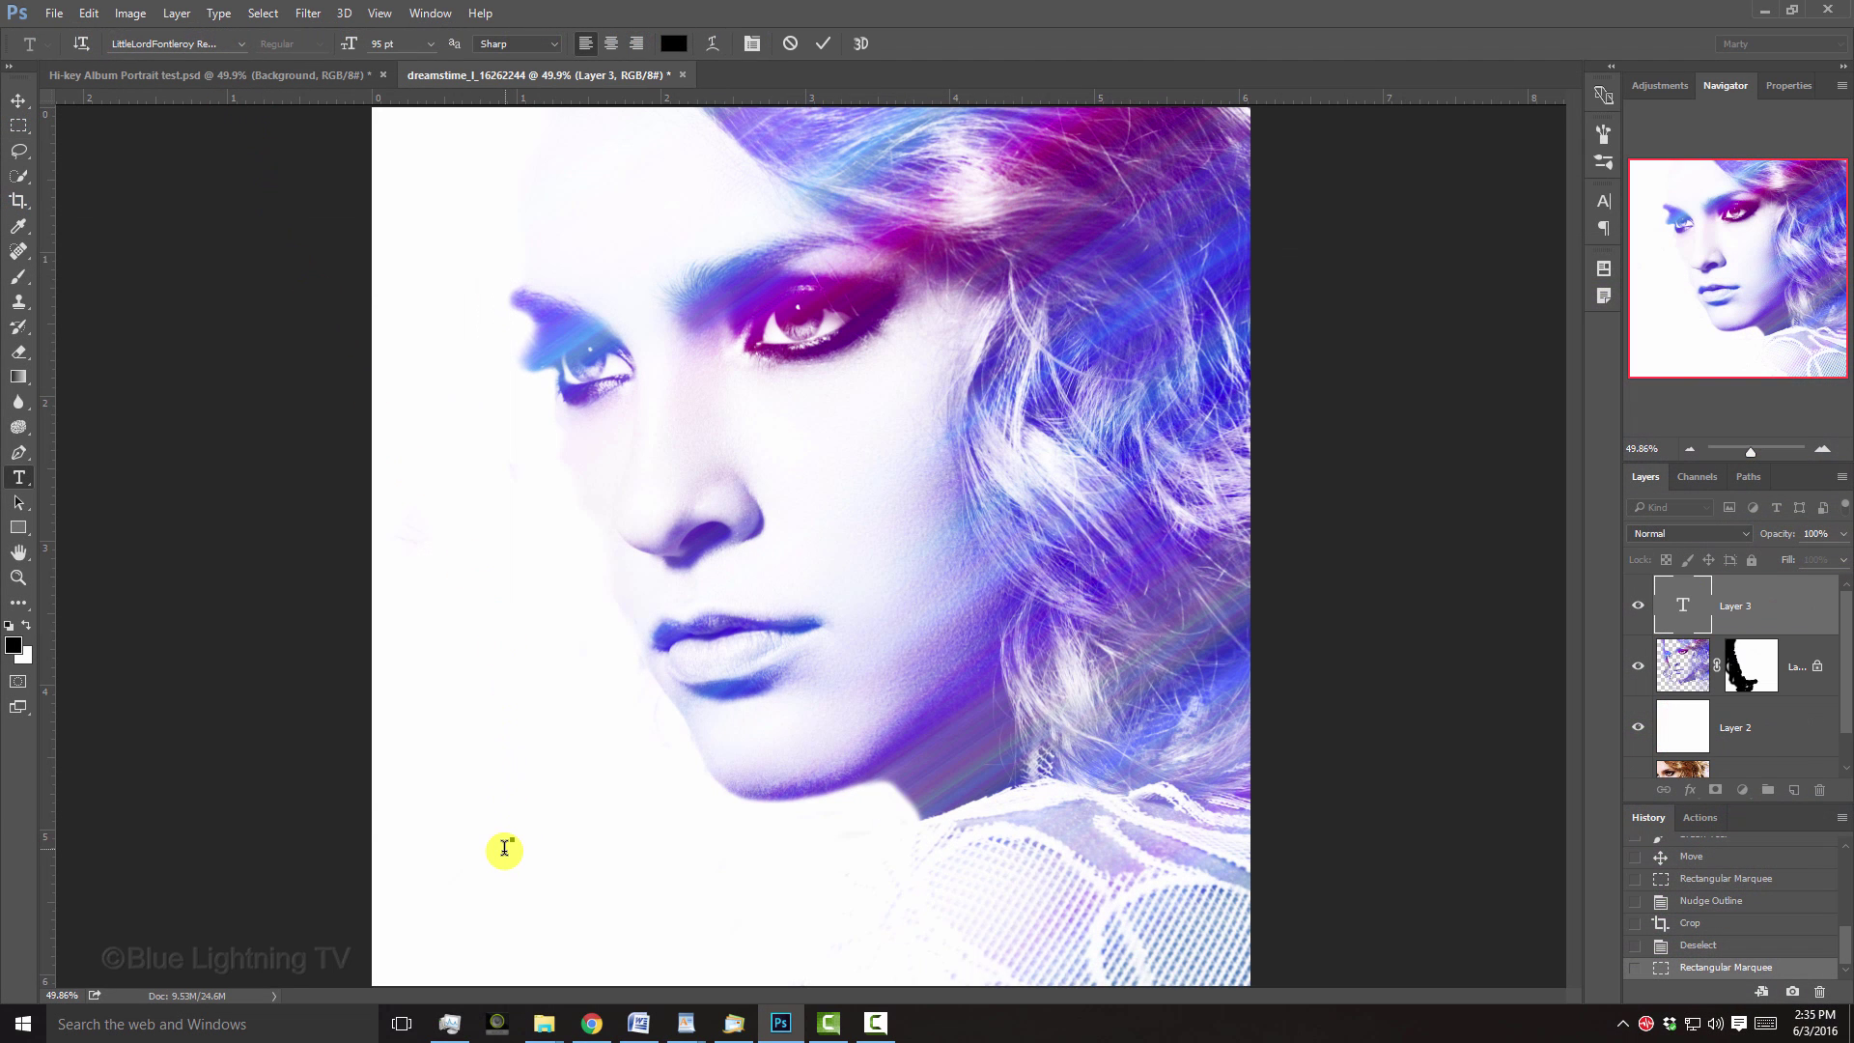
pyautogui.write('Jenna')
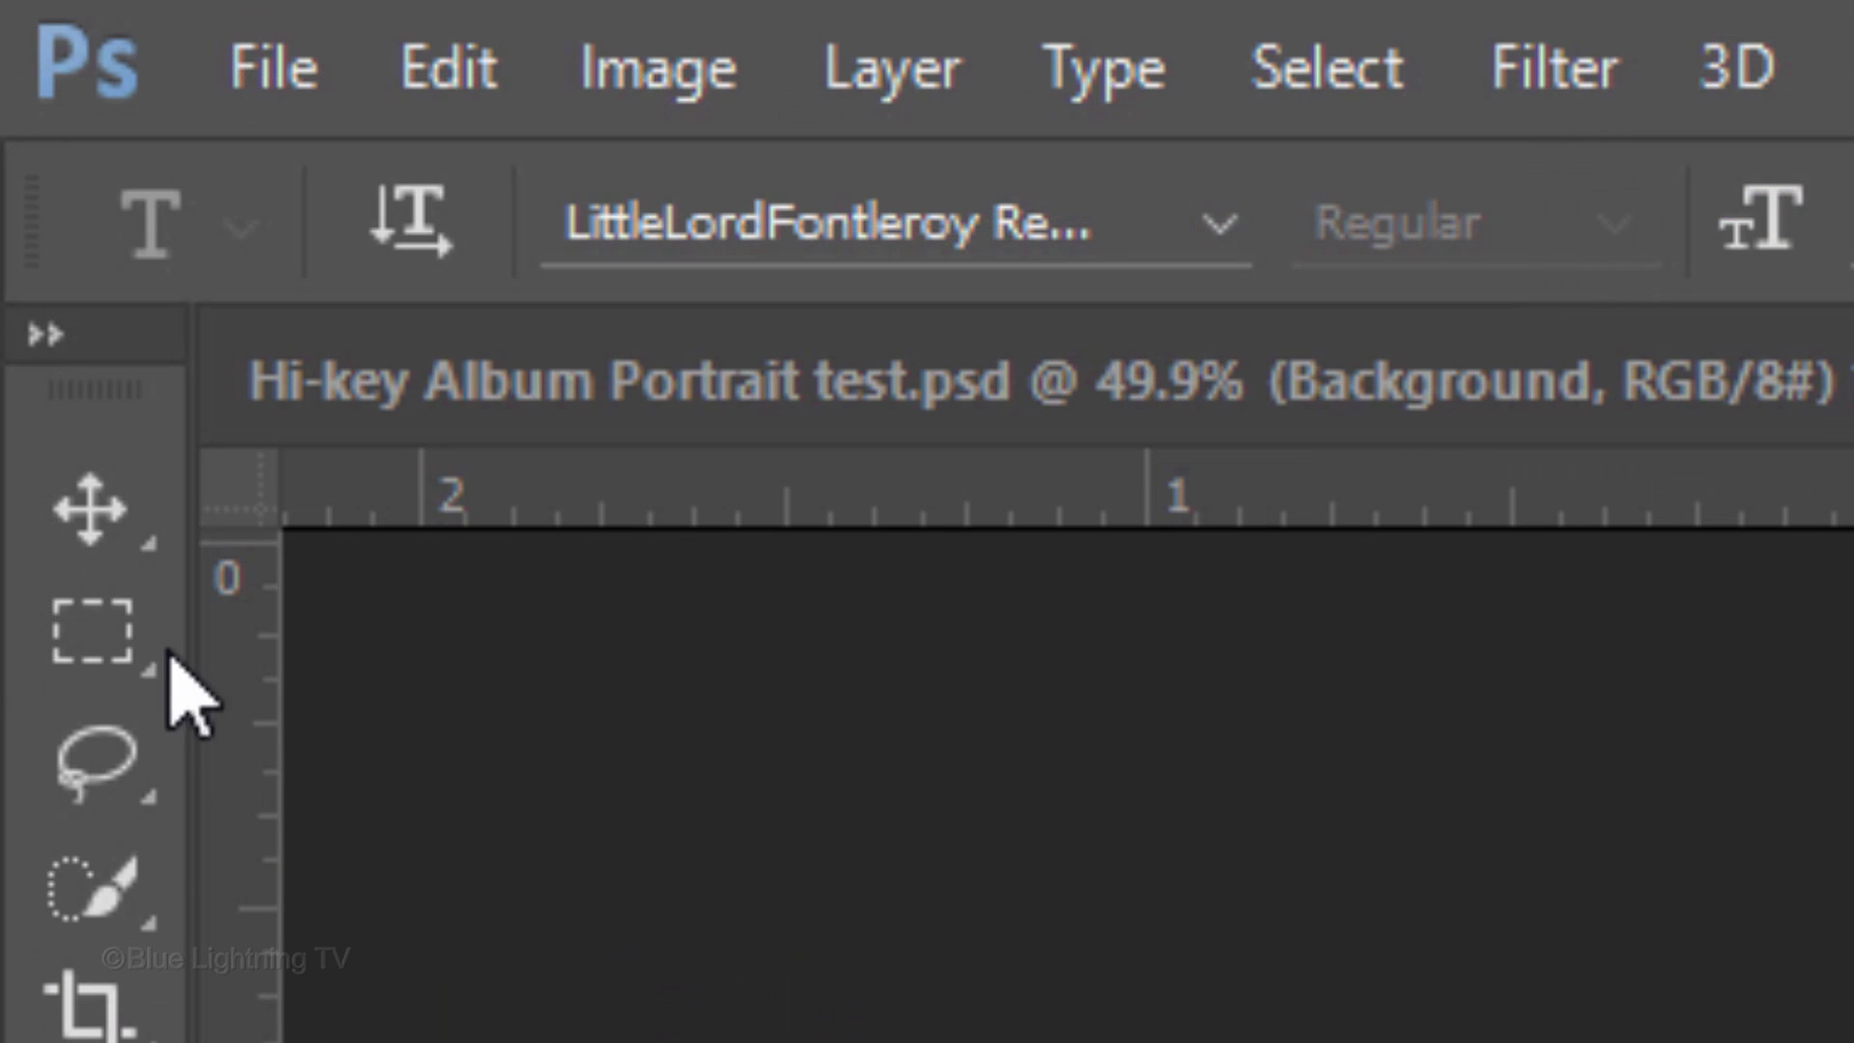
pyautogui.click(18, 100)
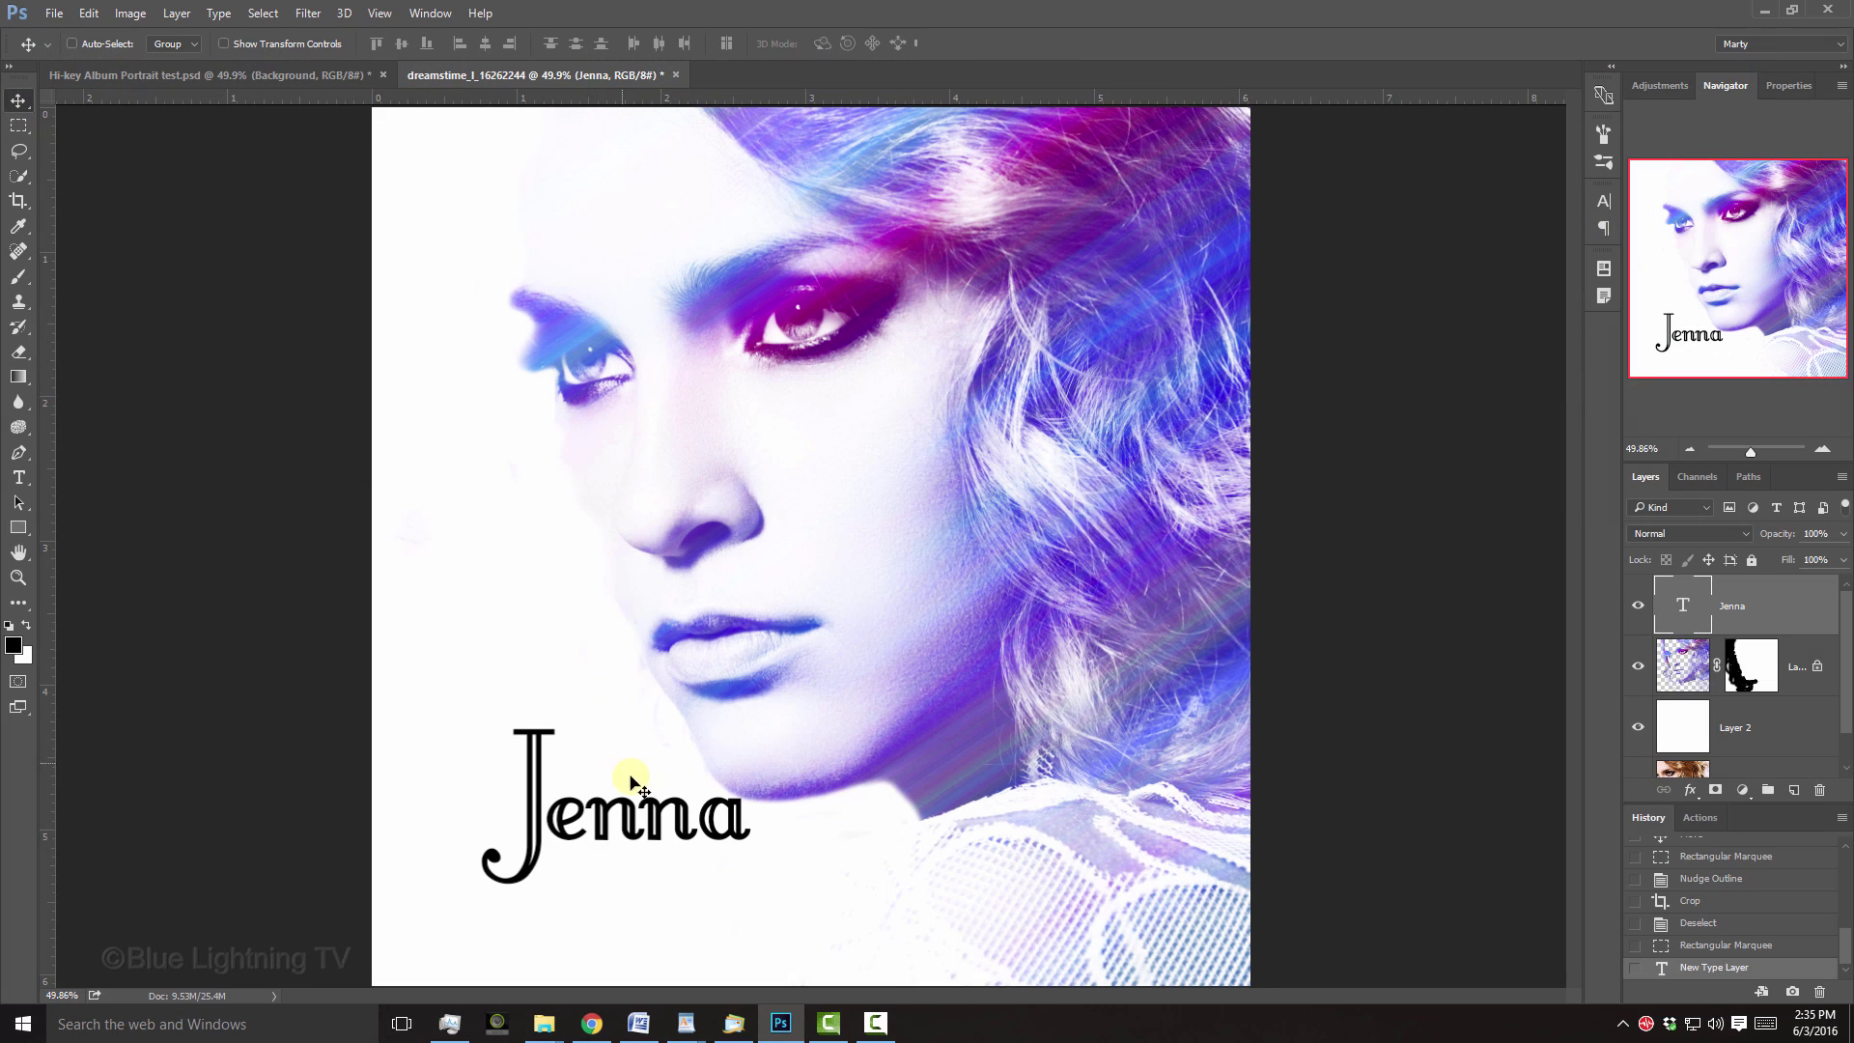
pyautogui.moveTo(646, 823); pyautogui.dragTo(633, 865)
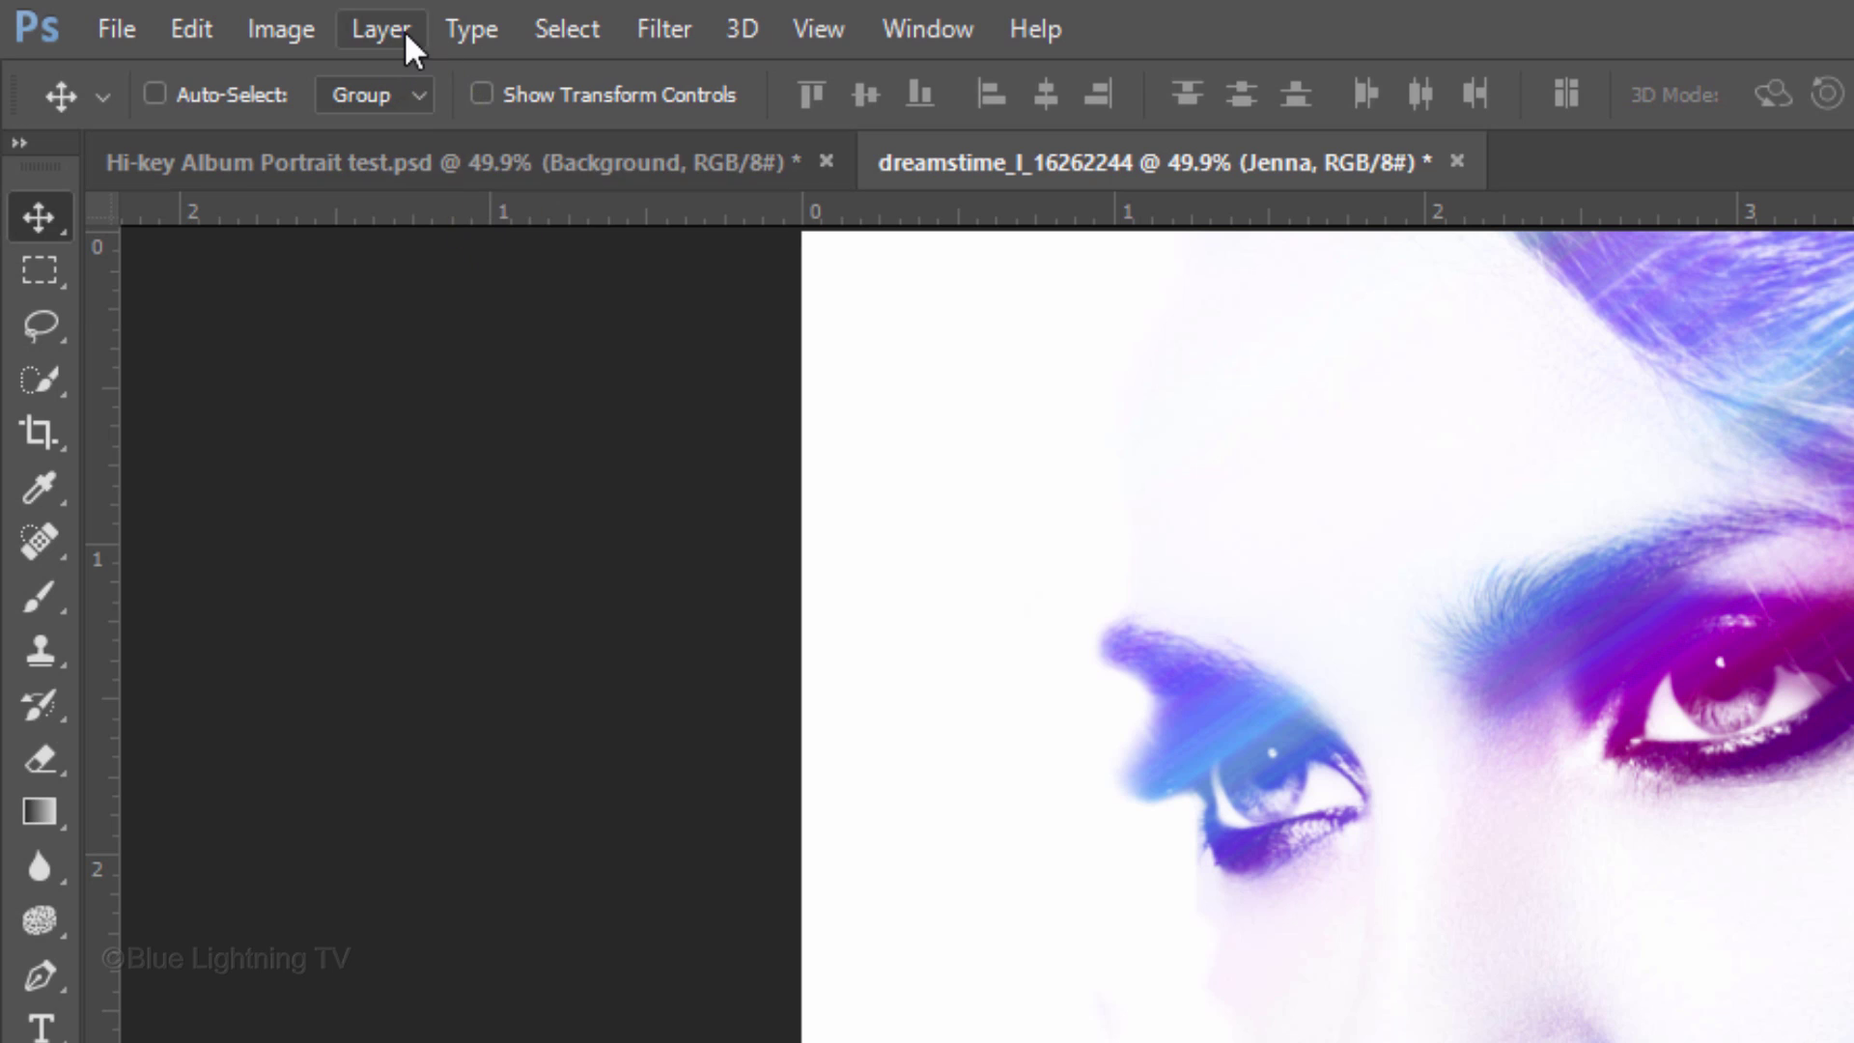
# Rasterize the Jenna type layer and lock its transparent pixels
pyautogui.click(402, 31)
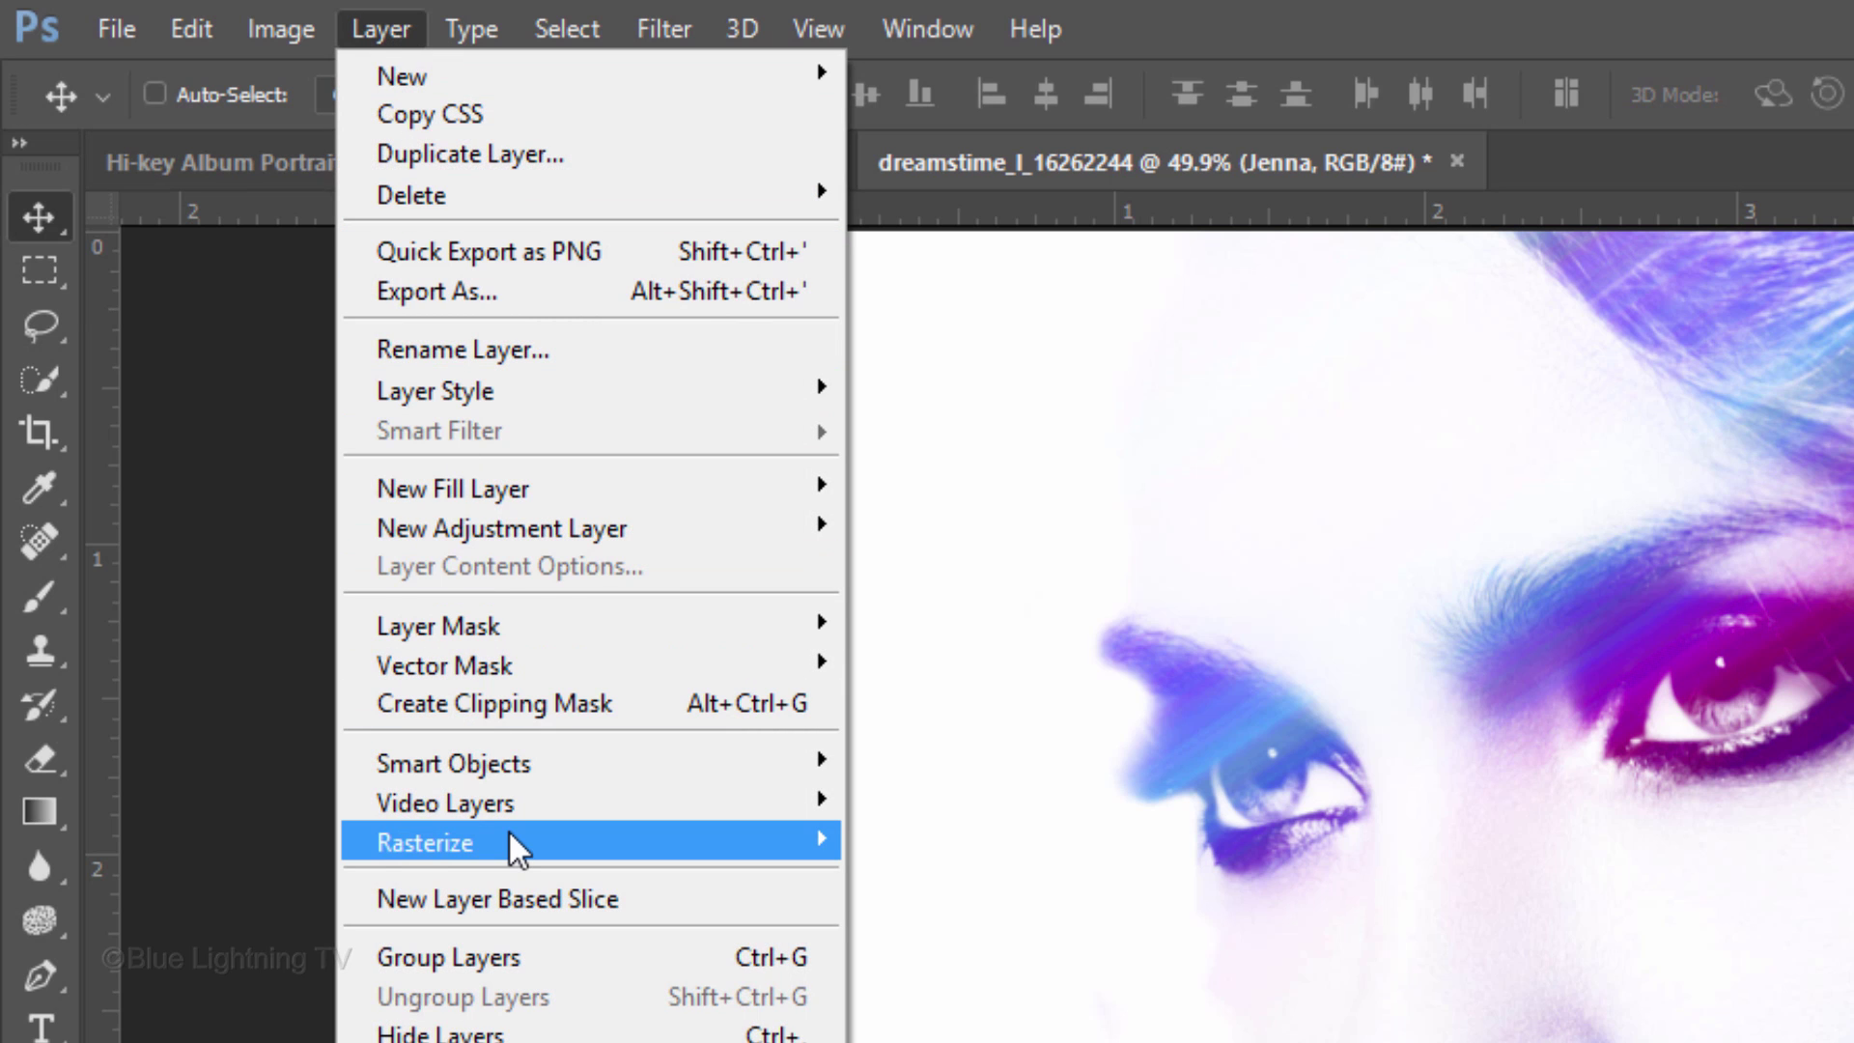
pyautogui.moveTo(508, 831)
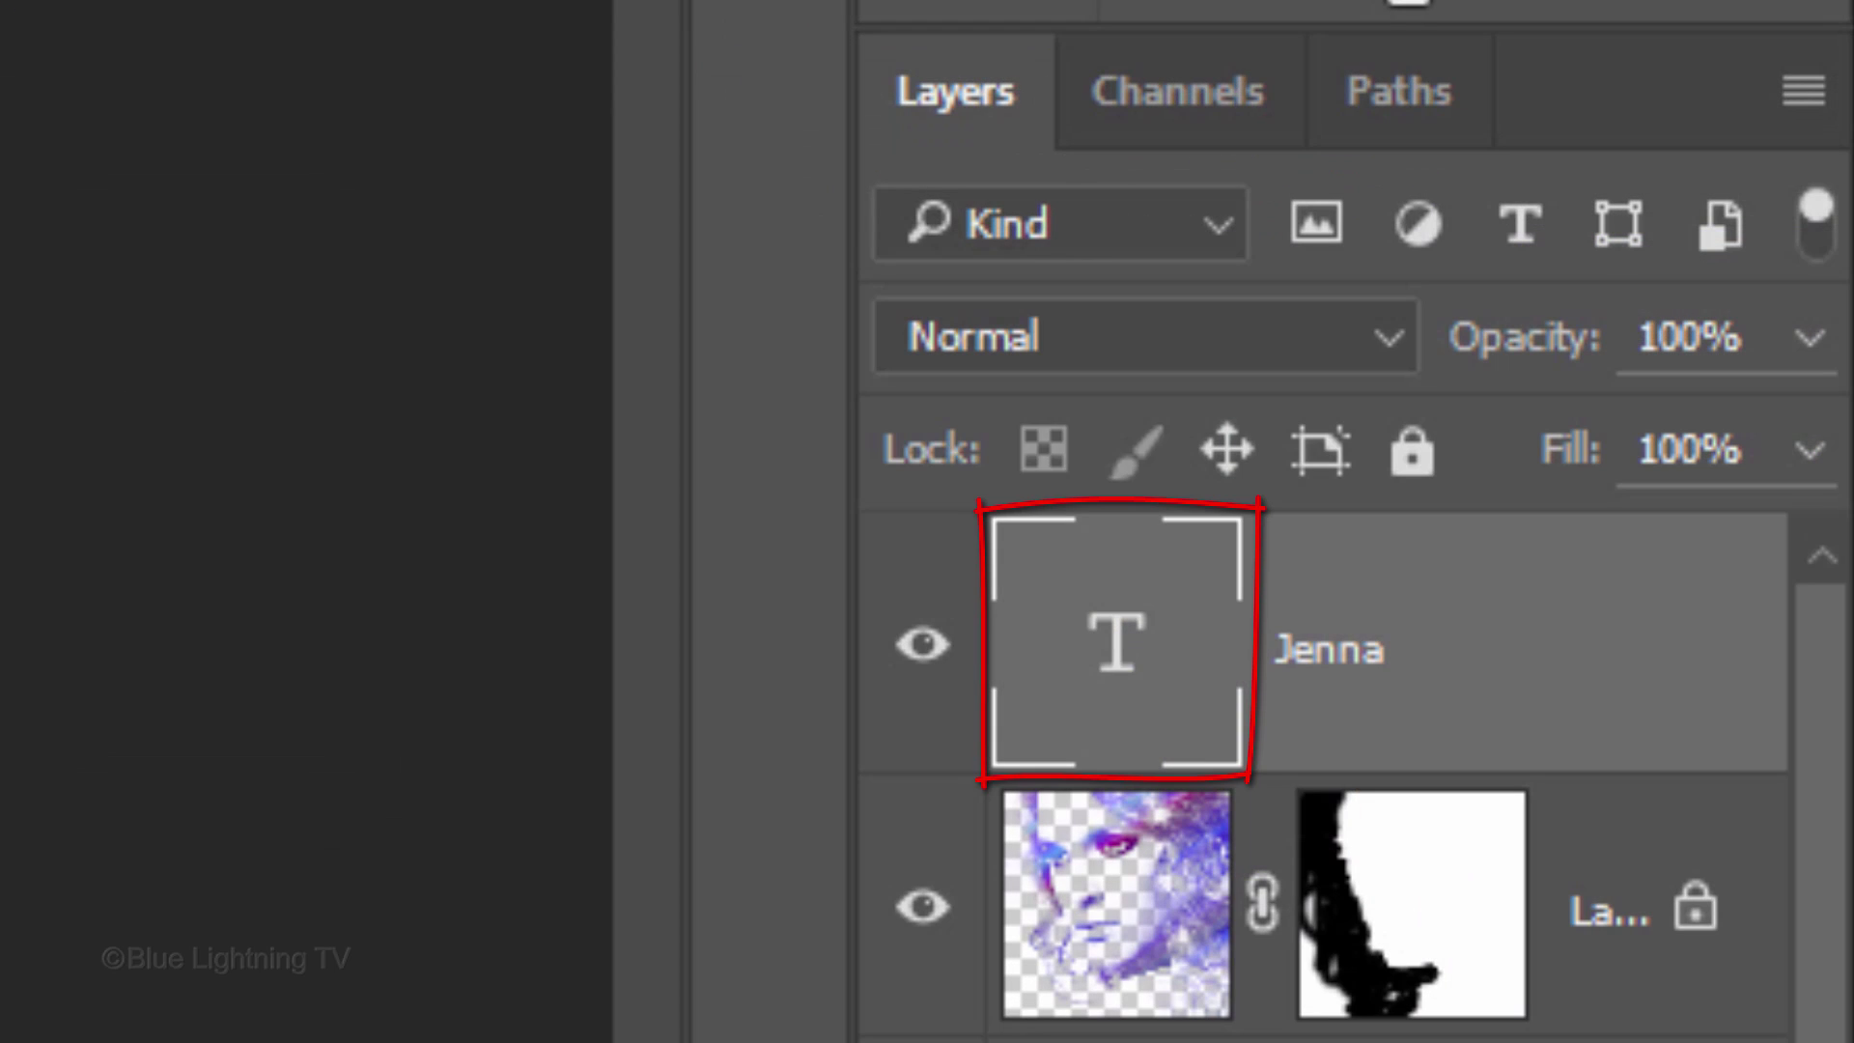
pyautogui.click(262, 837)
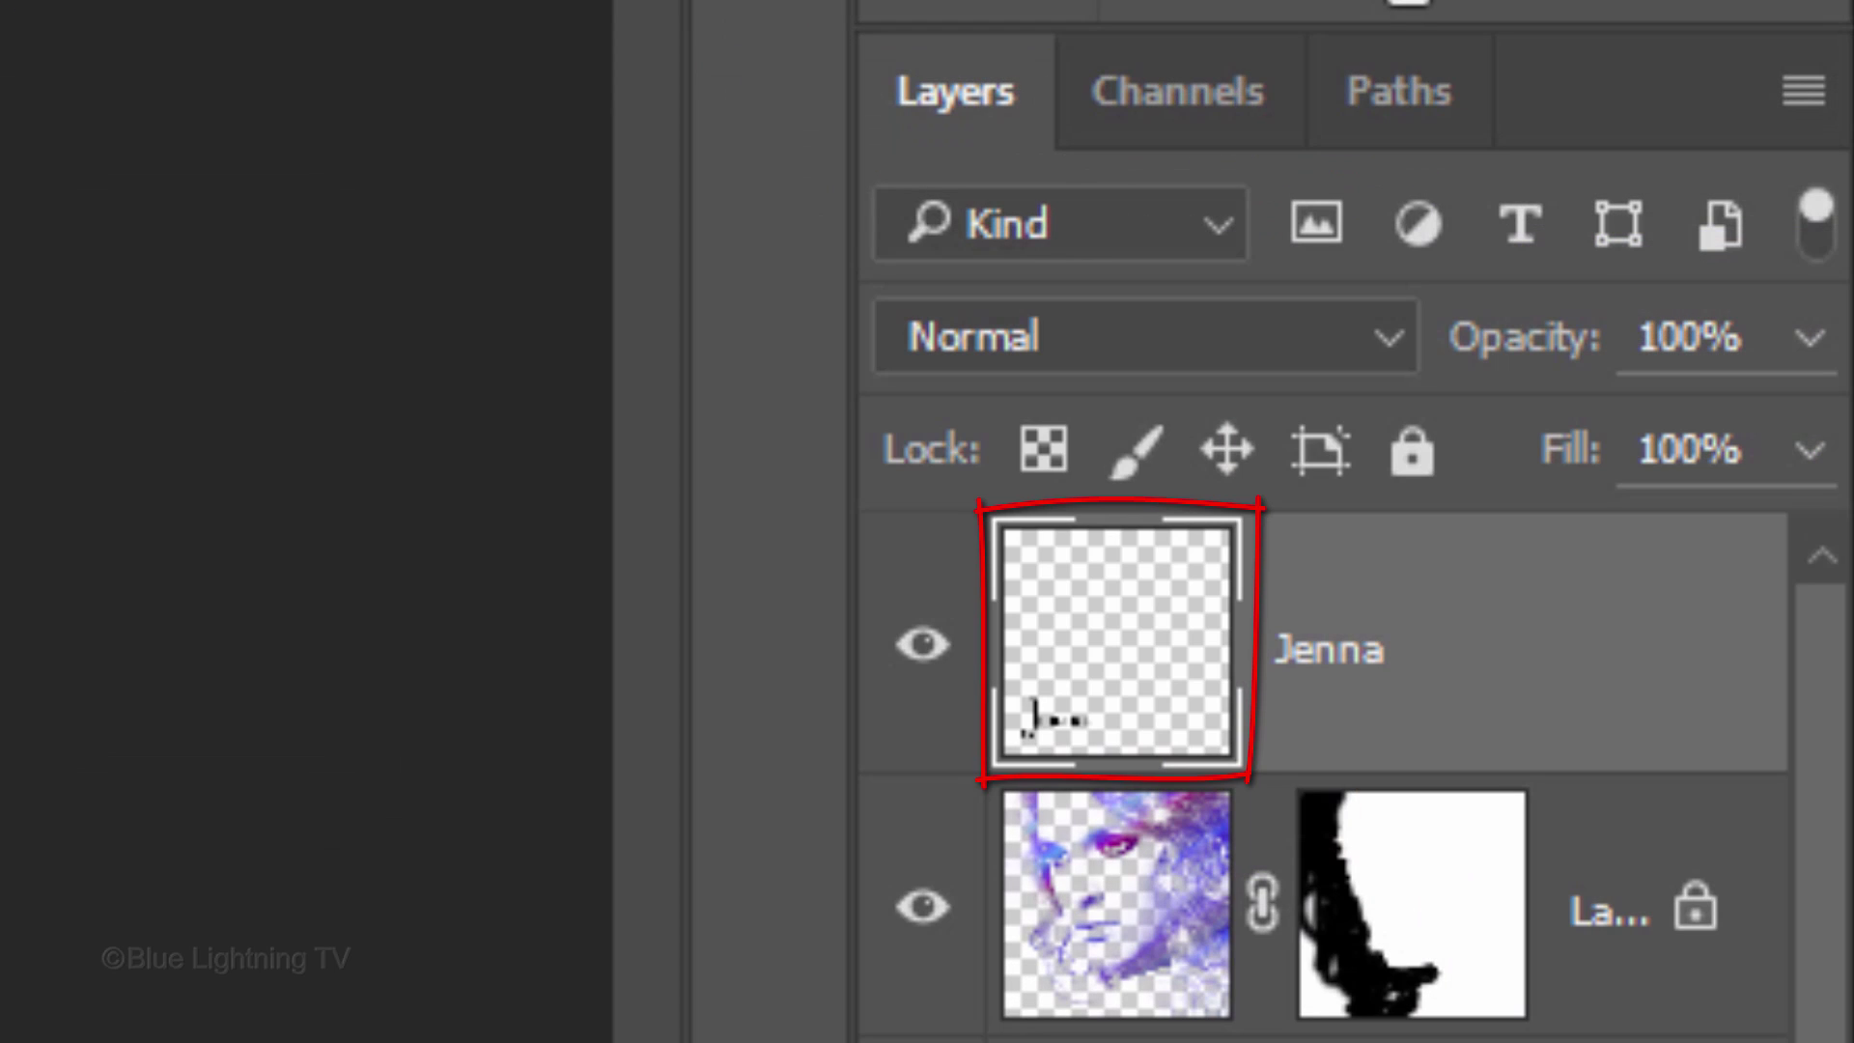
pyautogui.click(1047, 452)
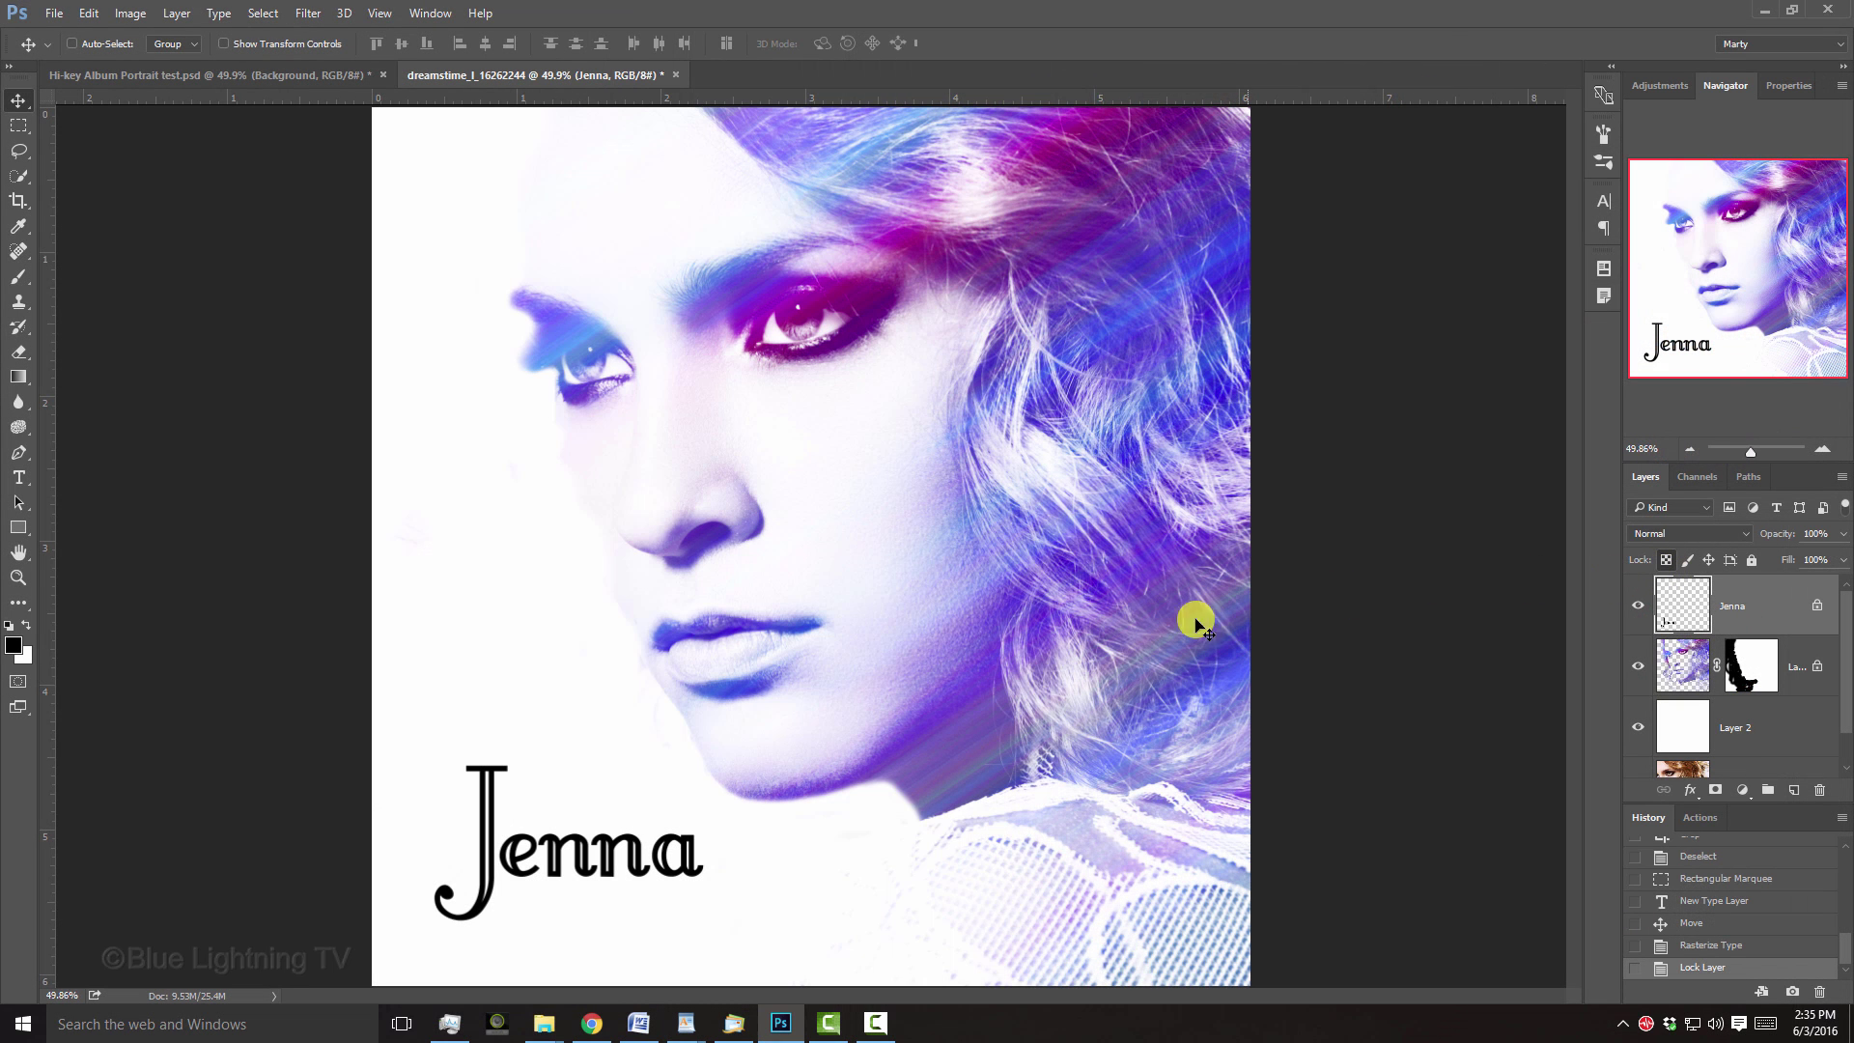
# Sweep the purple-blue noise gradient across the Jenna lettering, reapplying it for a better mix
pyautogui.press('g')
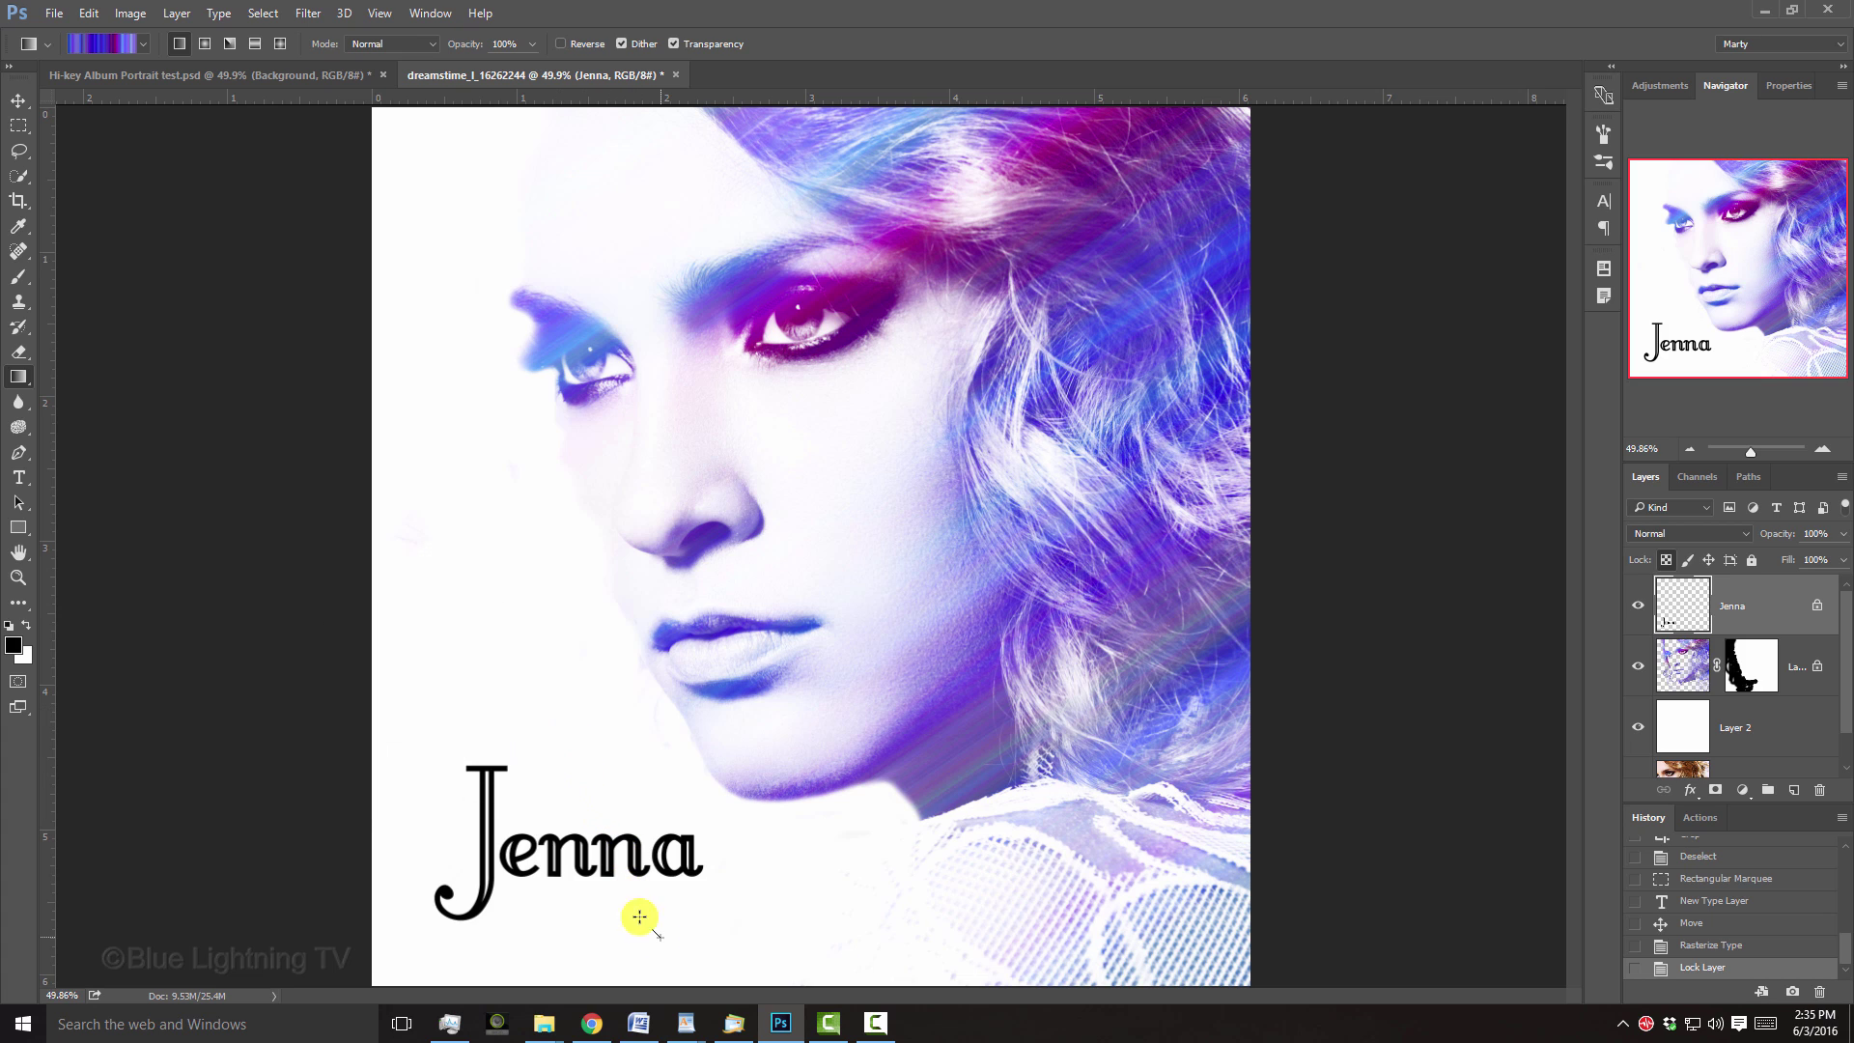
pyautogui.moveTo(659, 936); pyautogui.dragTo(530, 715)
pyautogui.moveTo(463, 875); pyautogui.dragTo(698, 852)
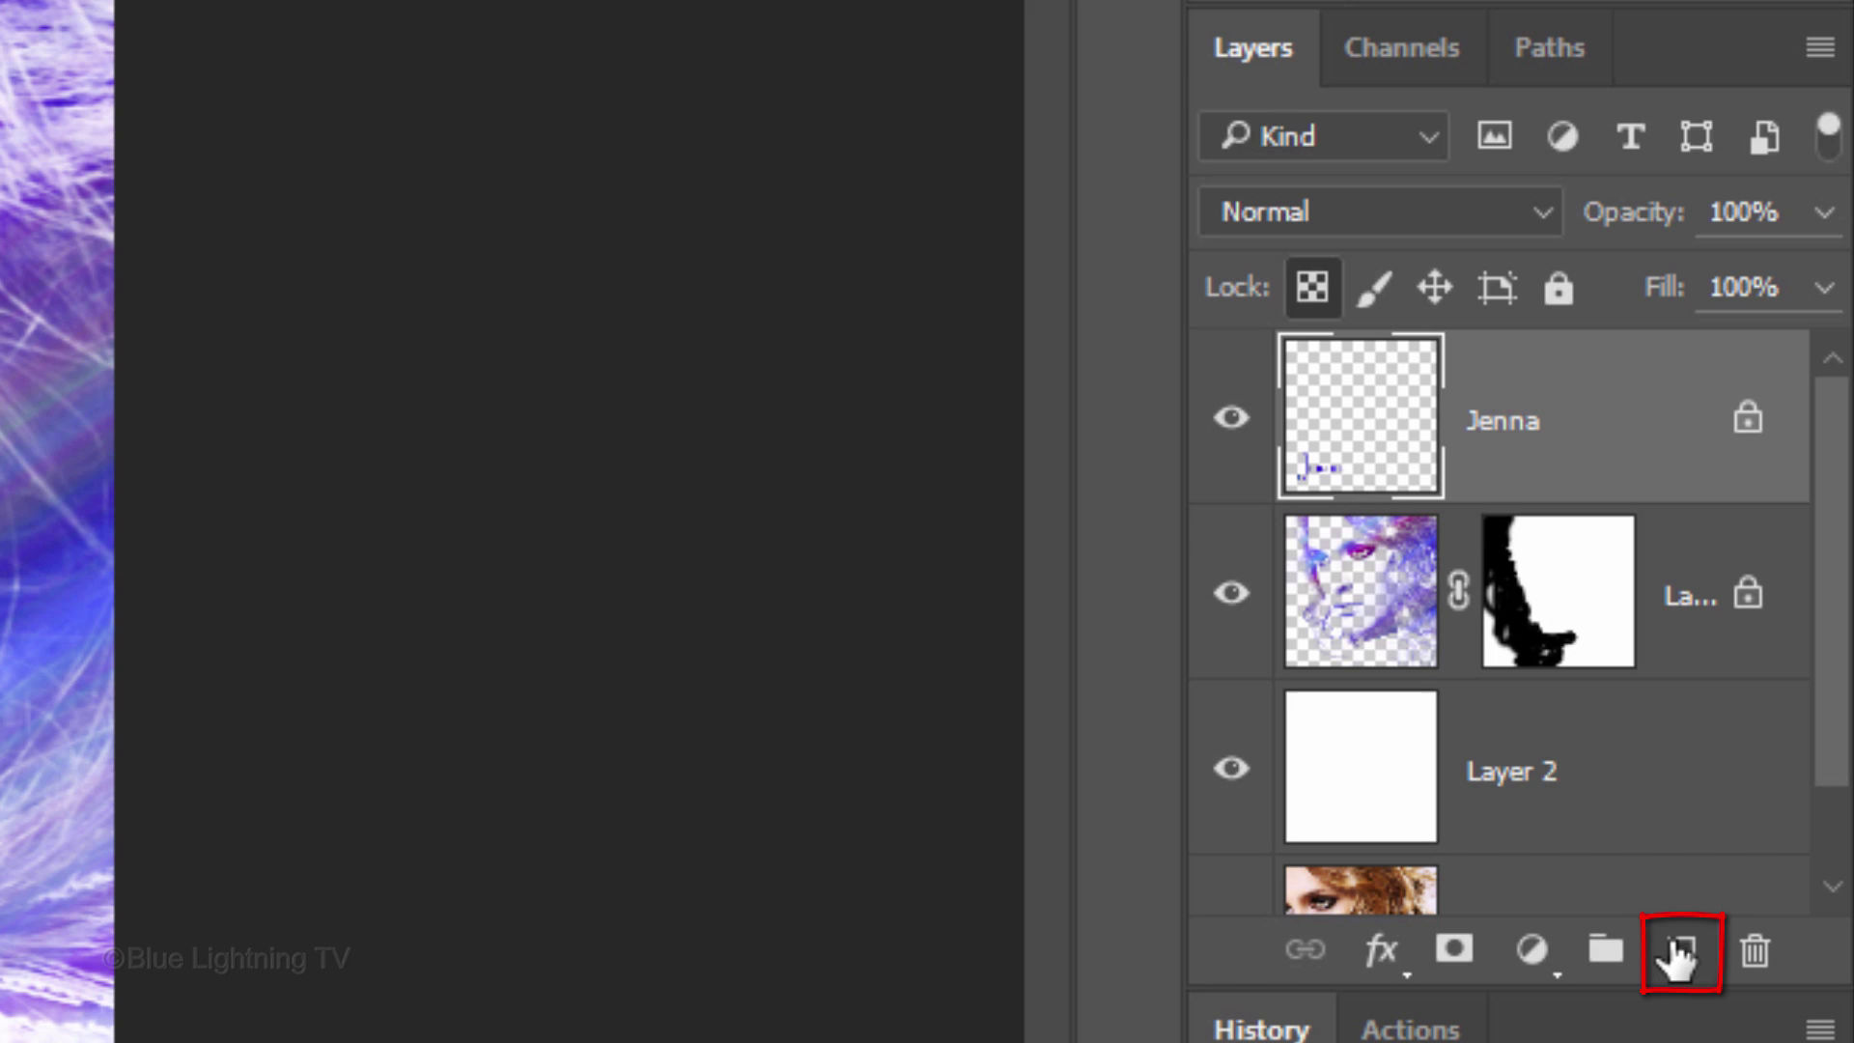
# On a new Layer 3, stroke a single-row selection below Jenna with a 5 px centred line
pyautogui.click(1678, 951)
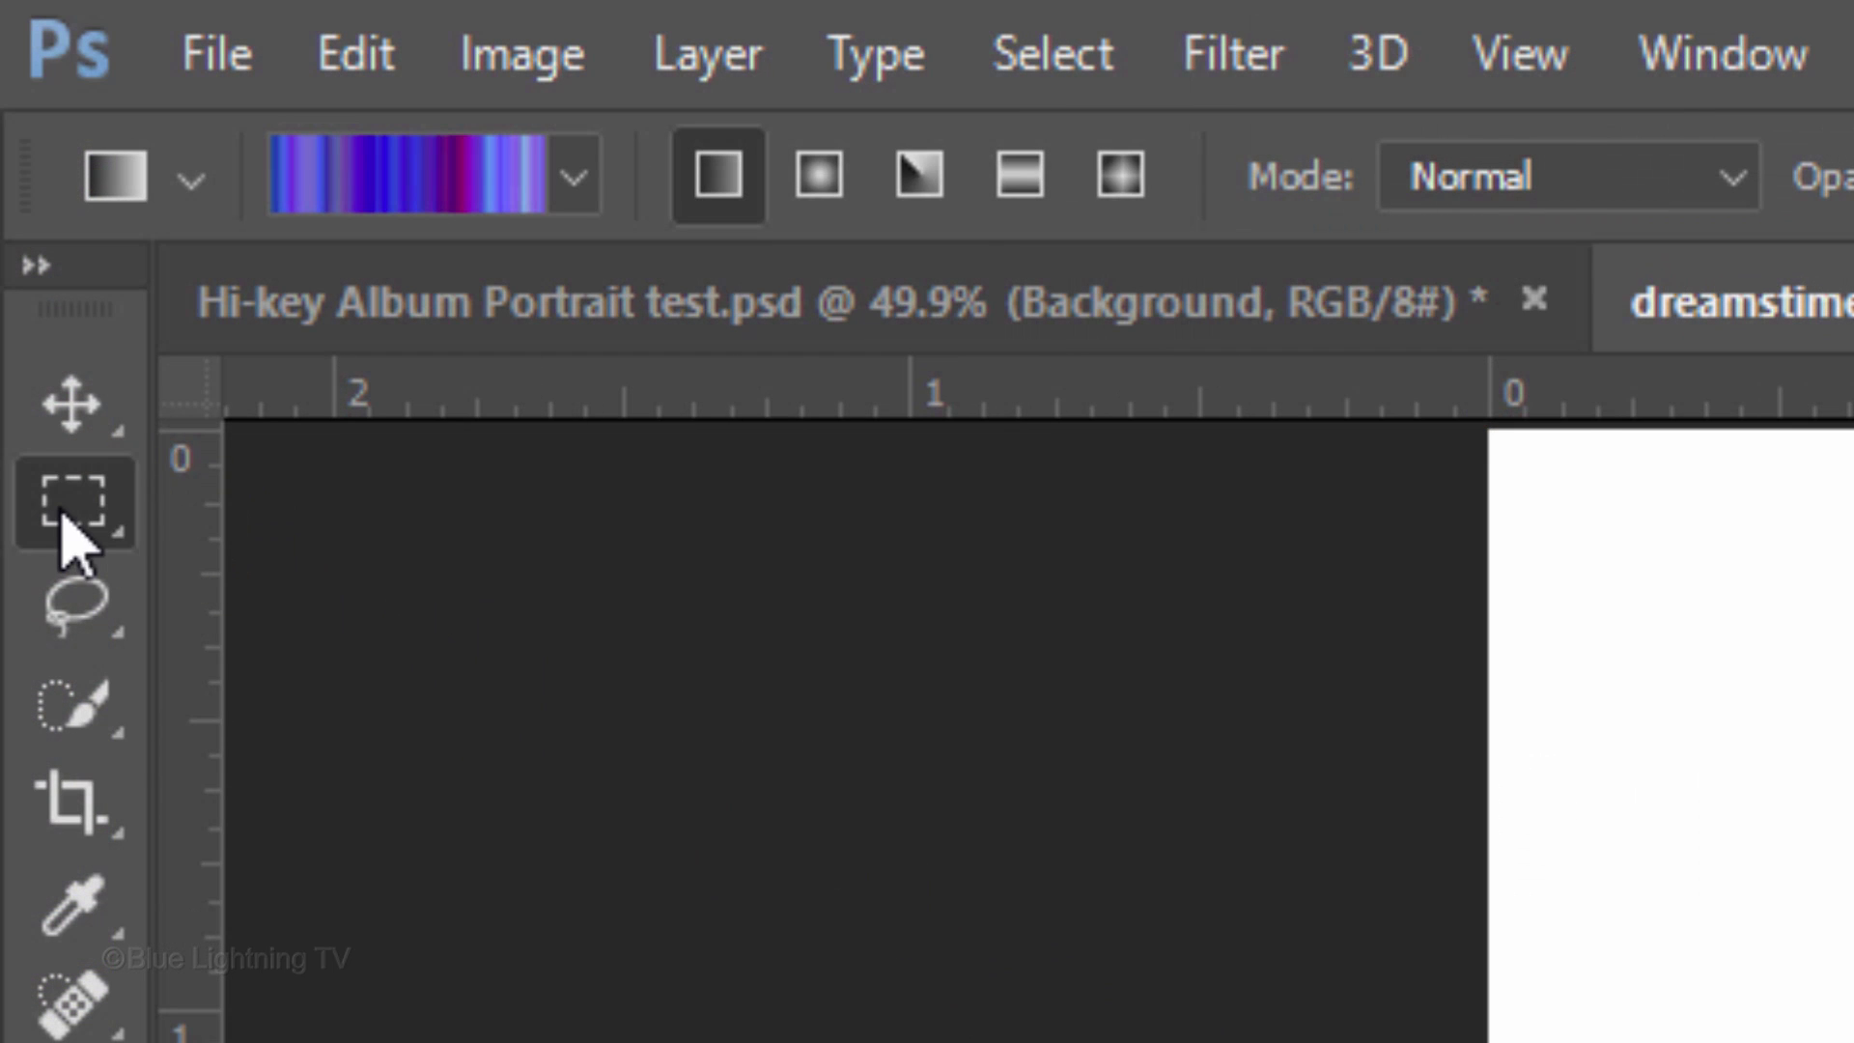
pyautogui.click(69, 539)
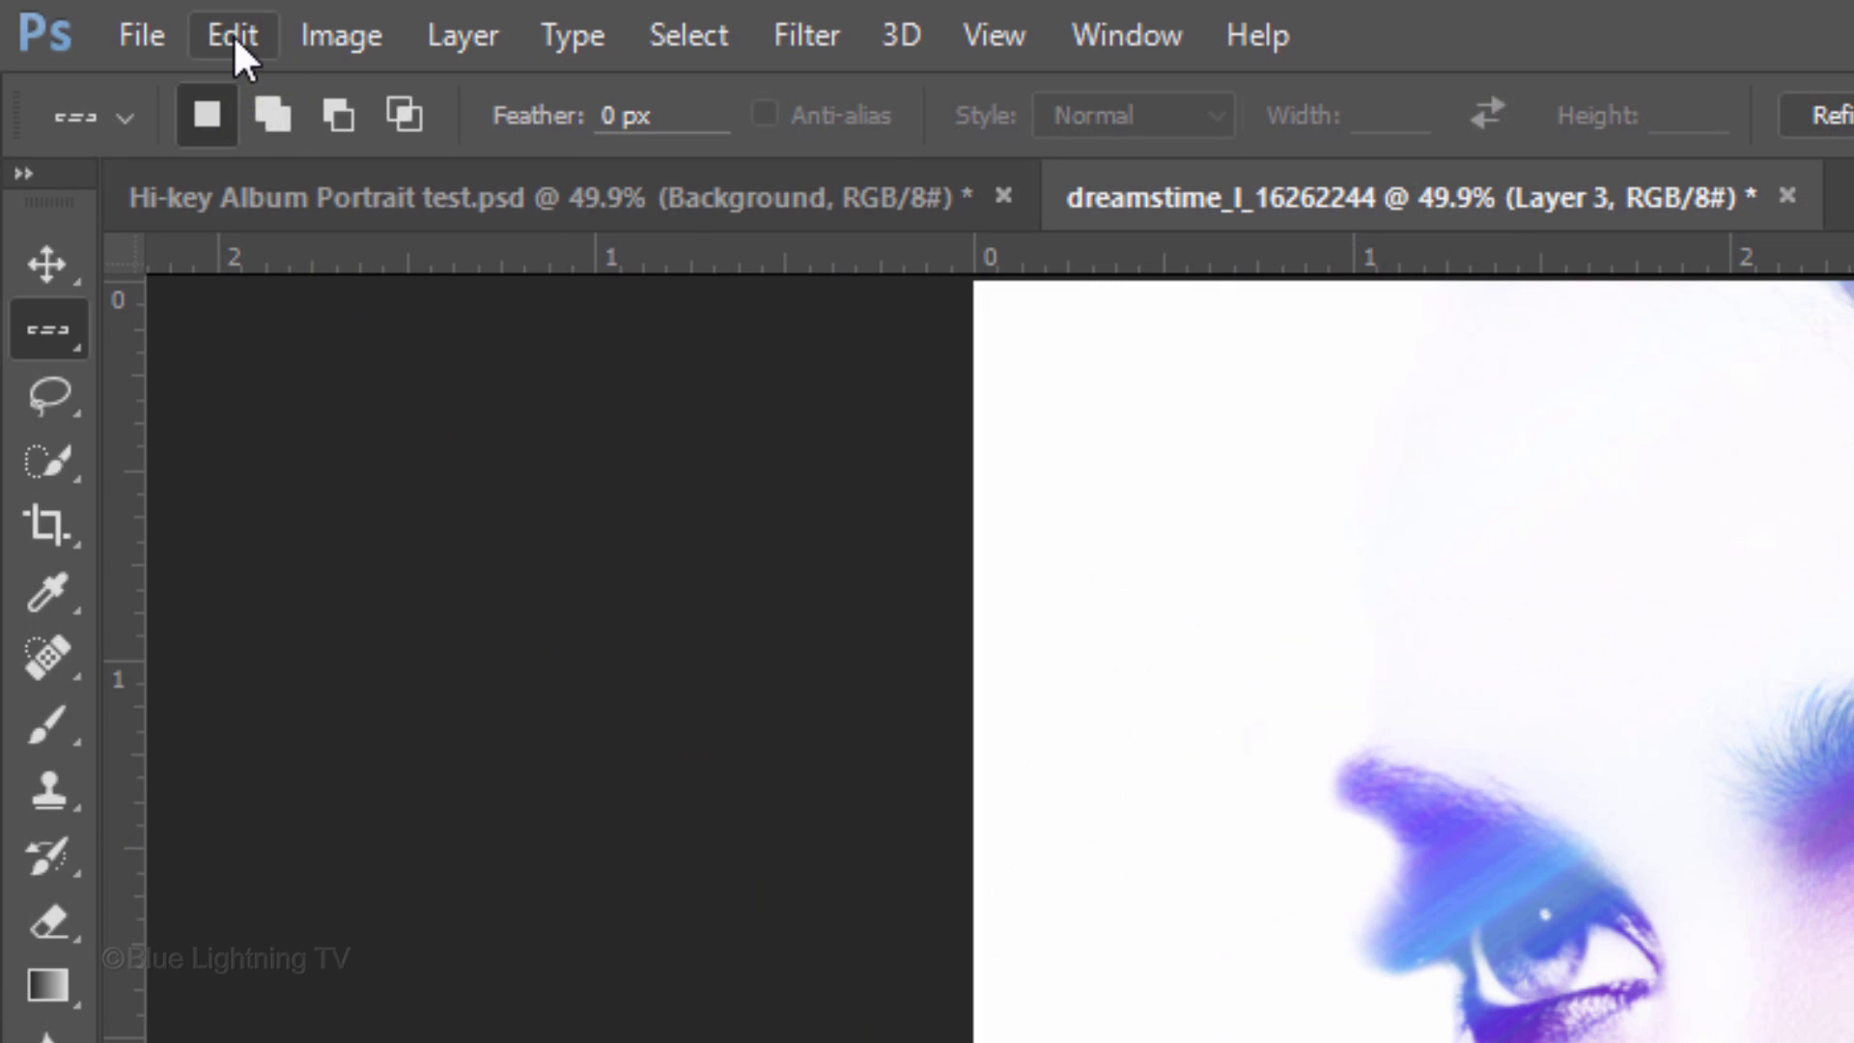
pyautogui.click(234, 35)
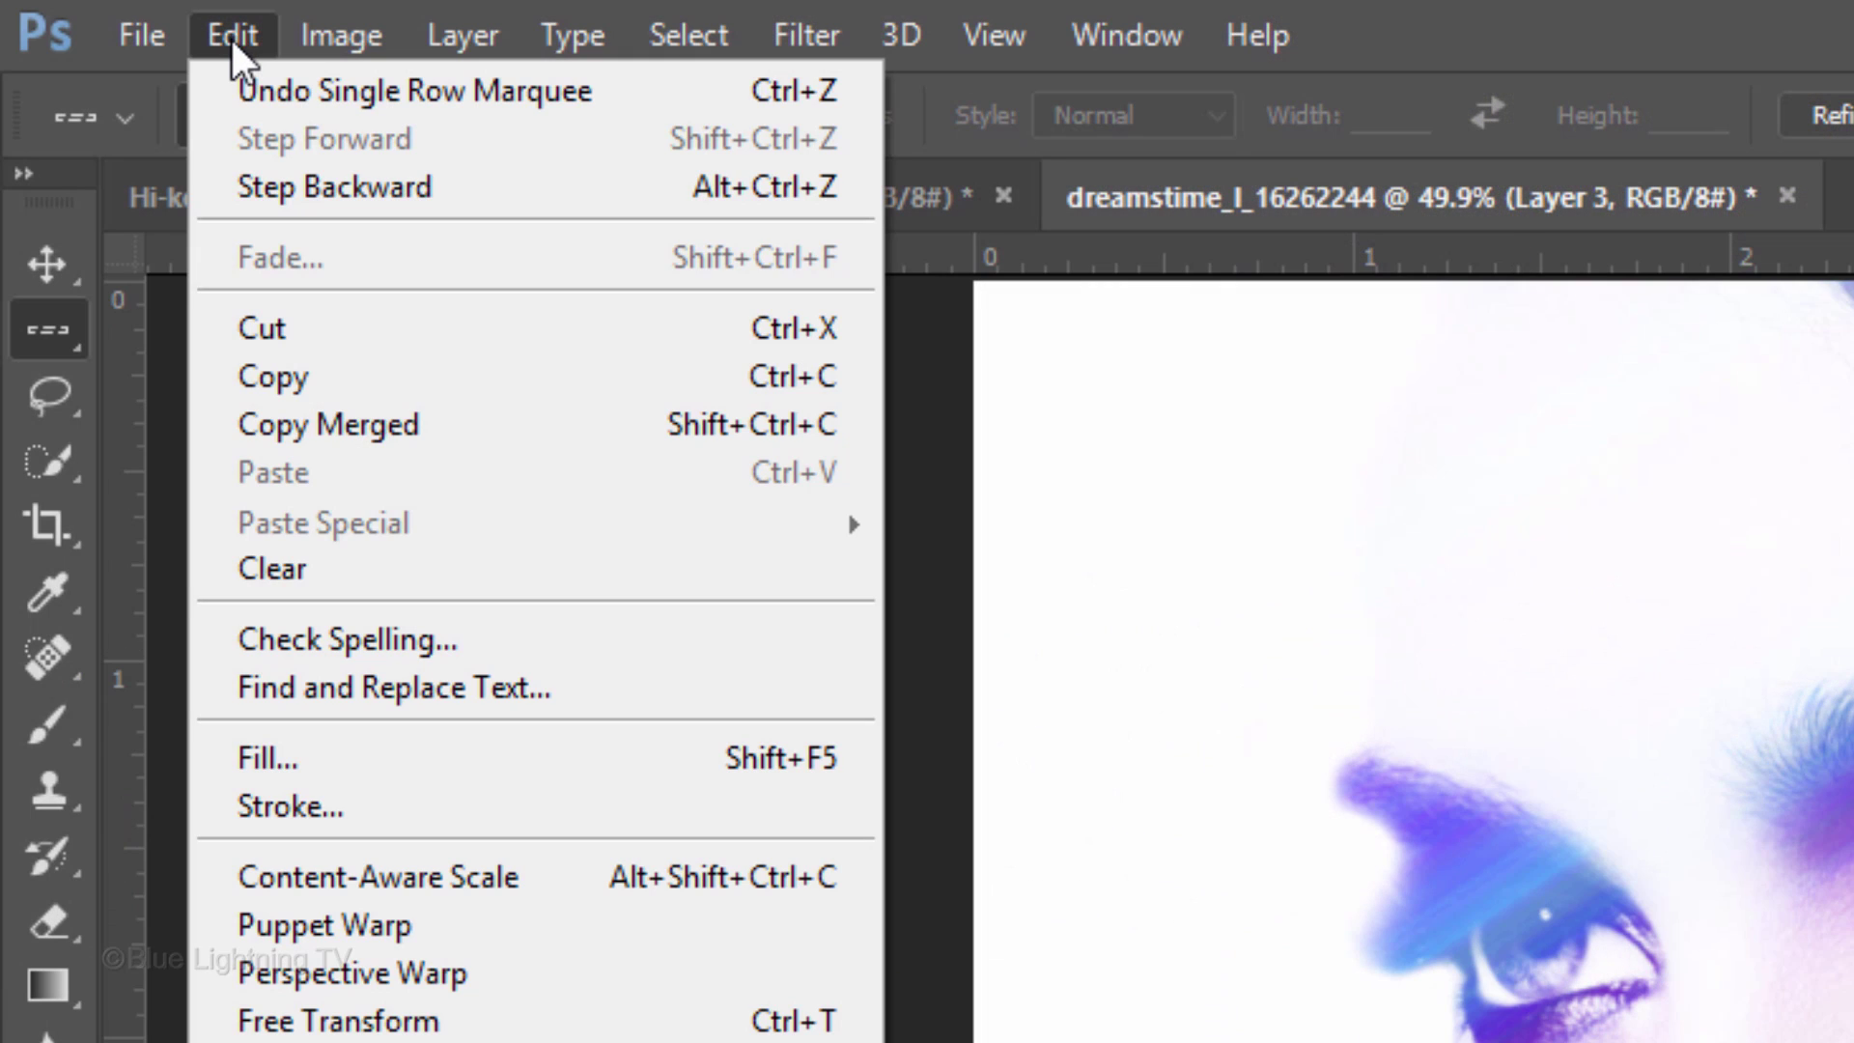
pyautogui.click(334, 803)
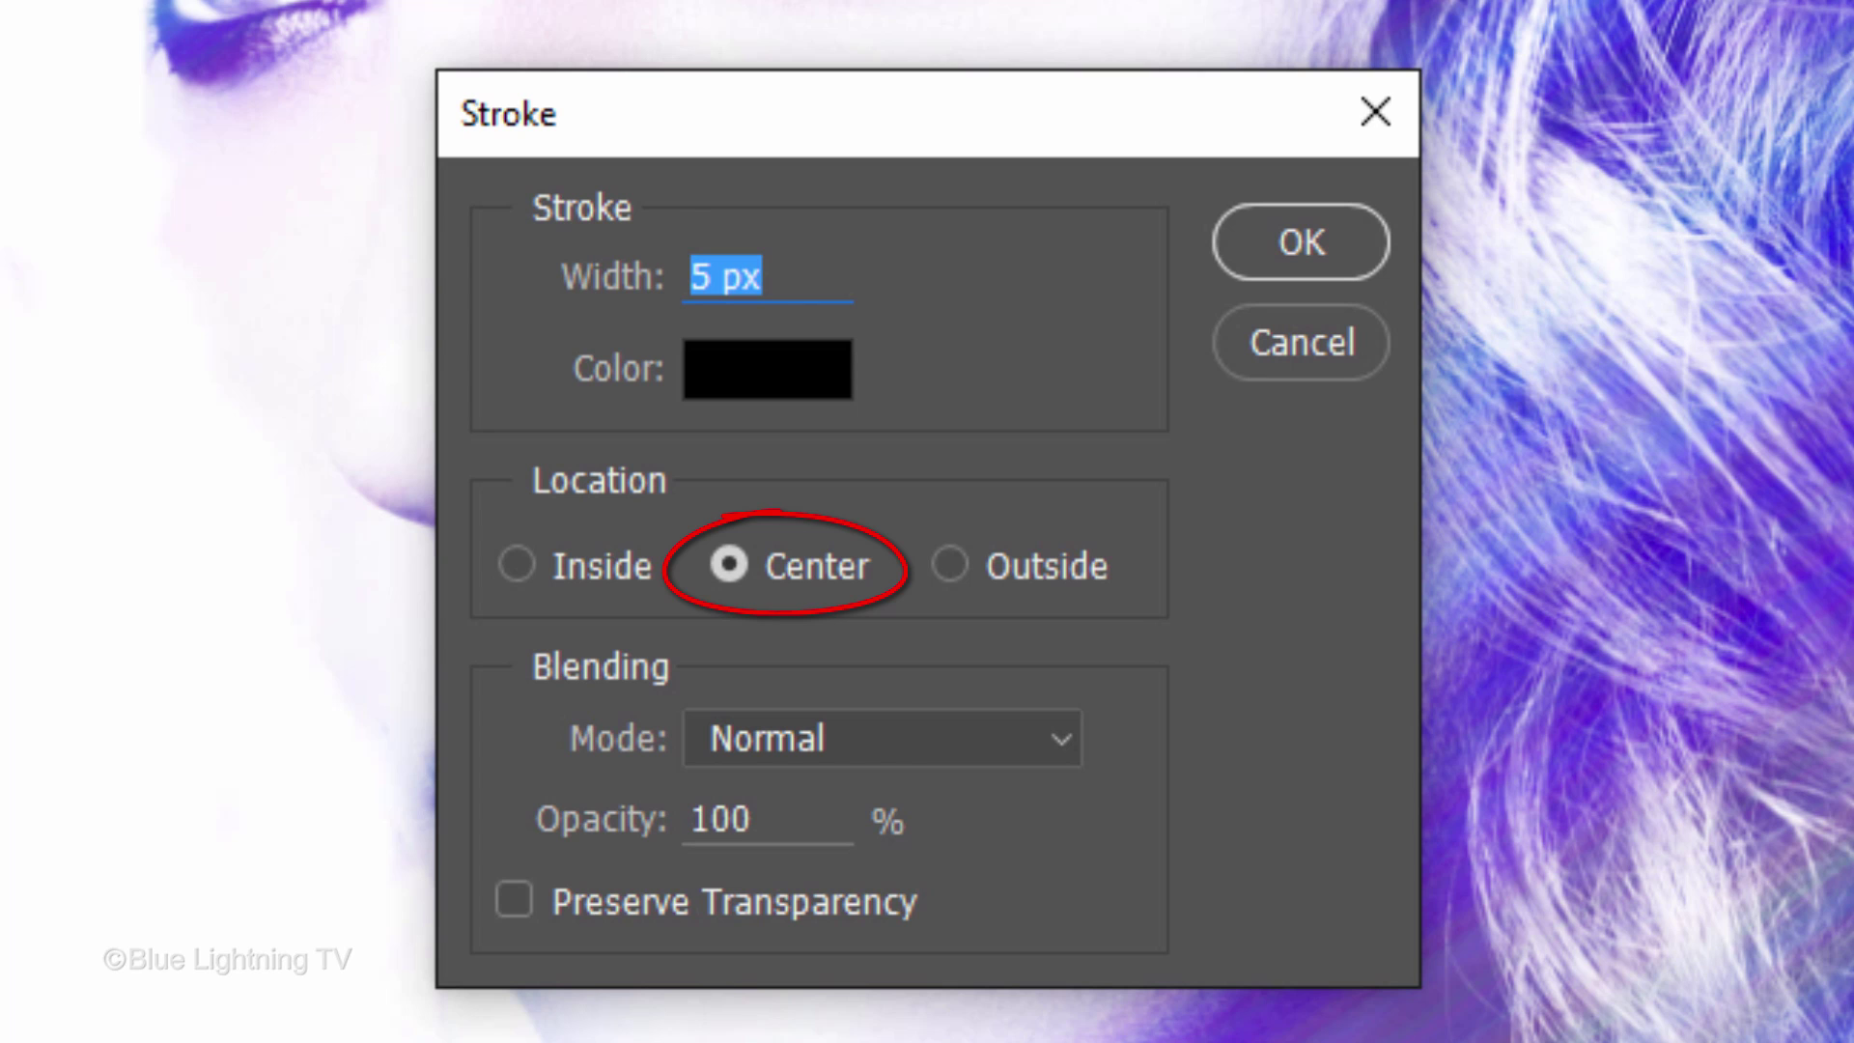
pyautogui.click(1300, 246)
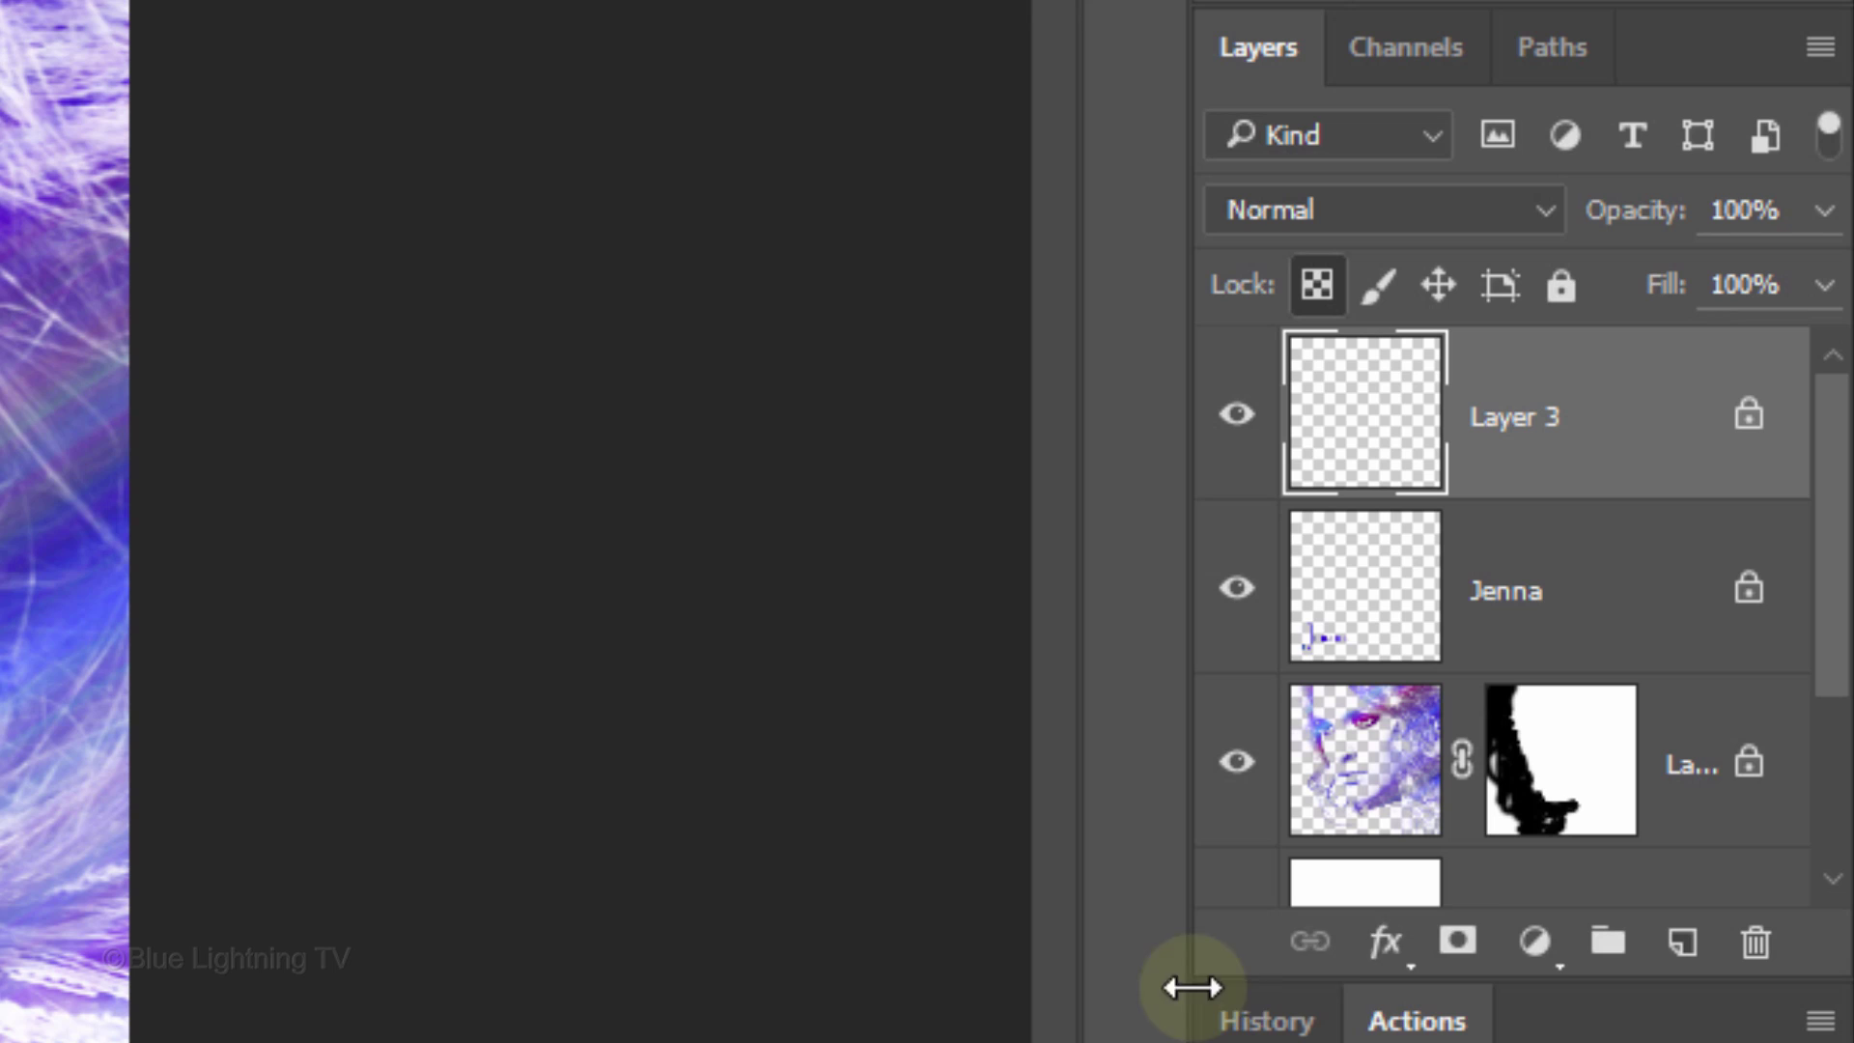
# Add a layer mask to Layer 3 and choose the Black, White gradient preset for it
pyautogui.click(1456, 941)
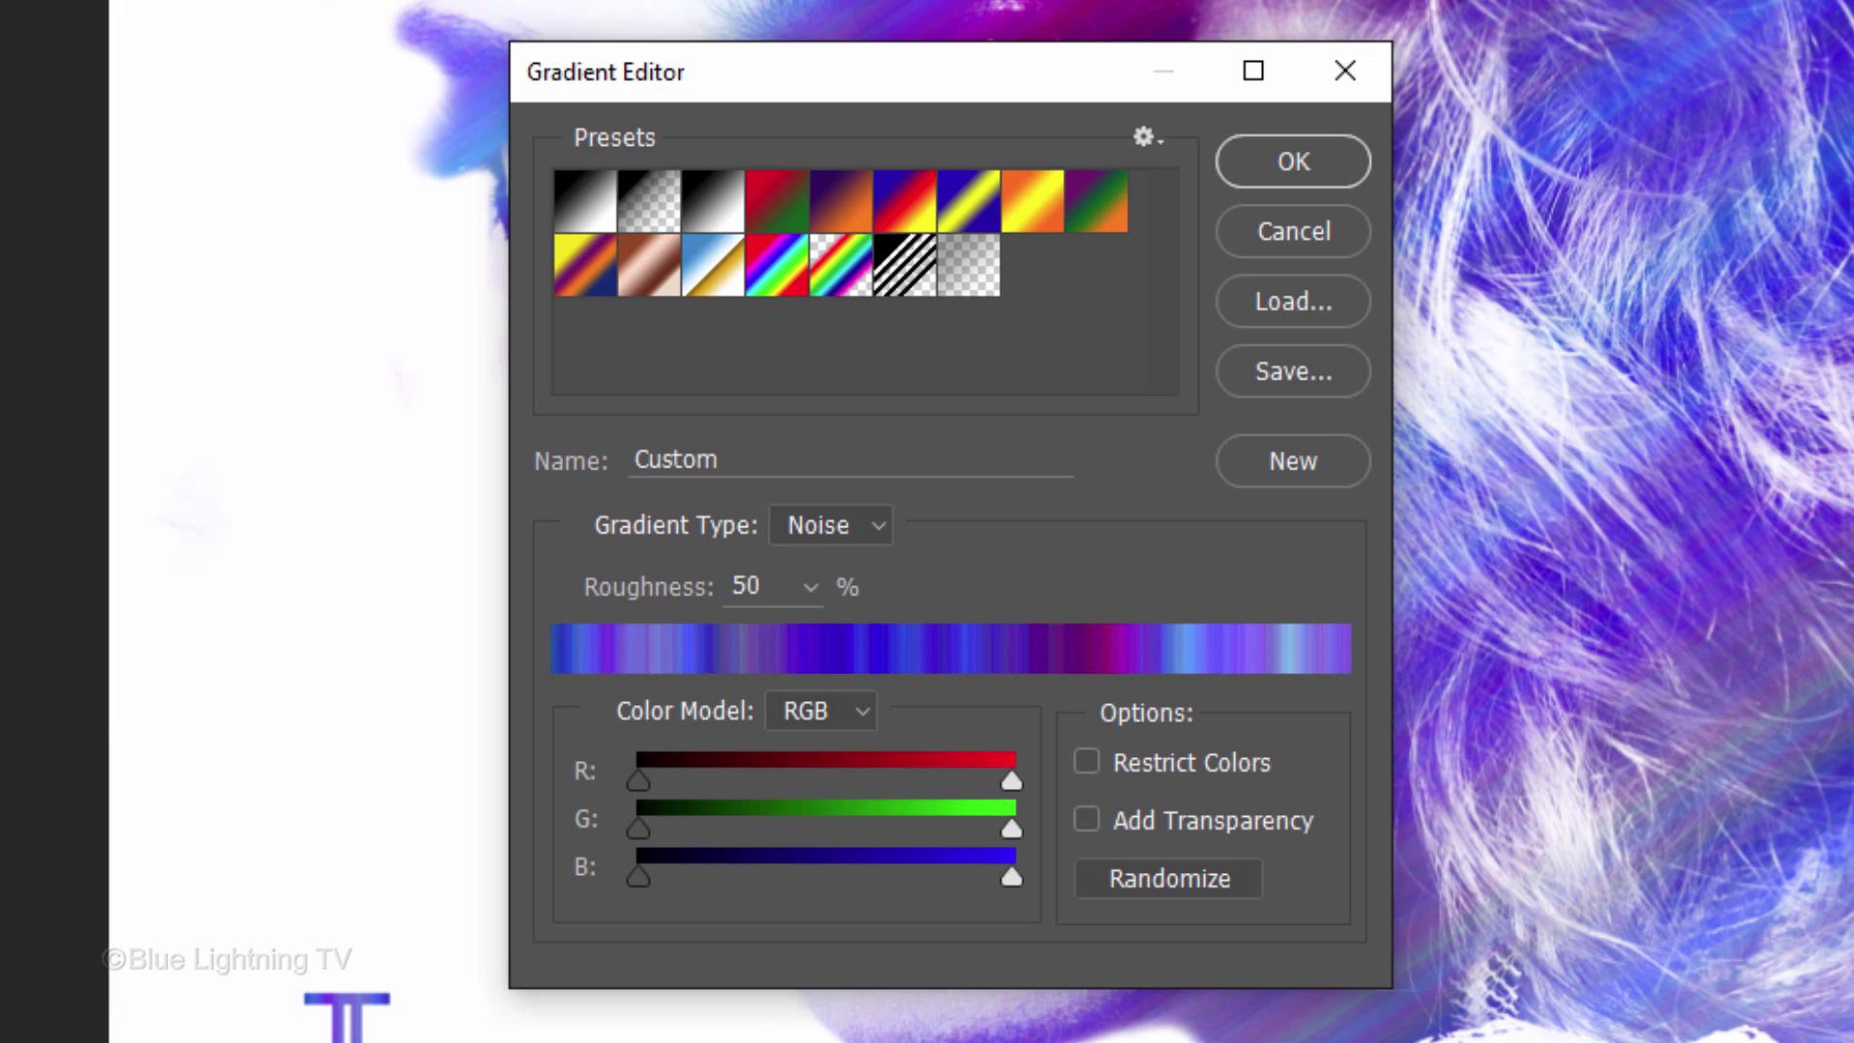
pyautogui.click(705, 205)
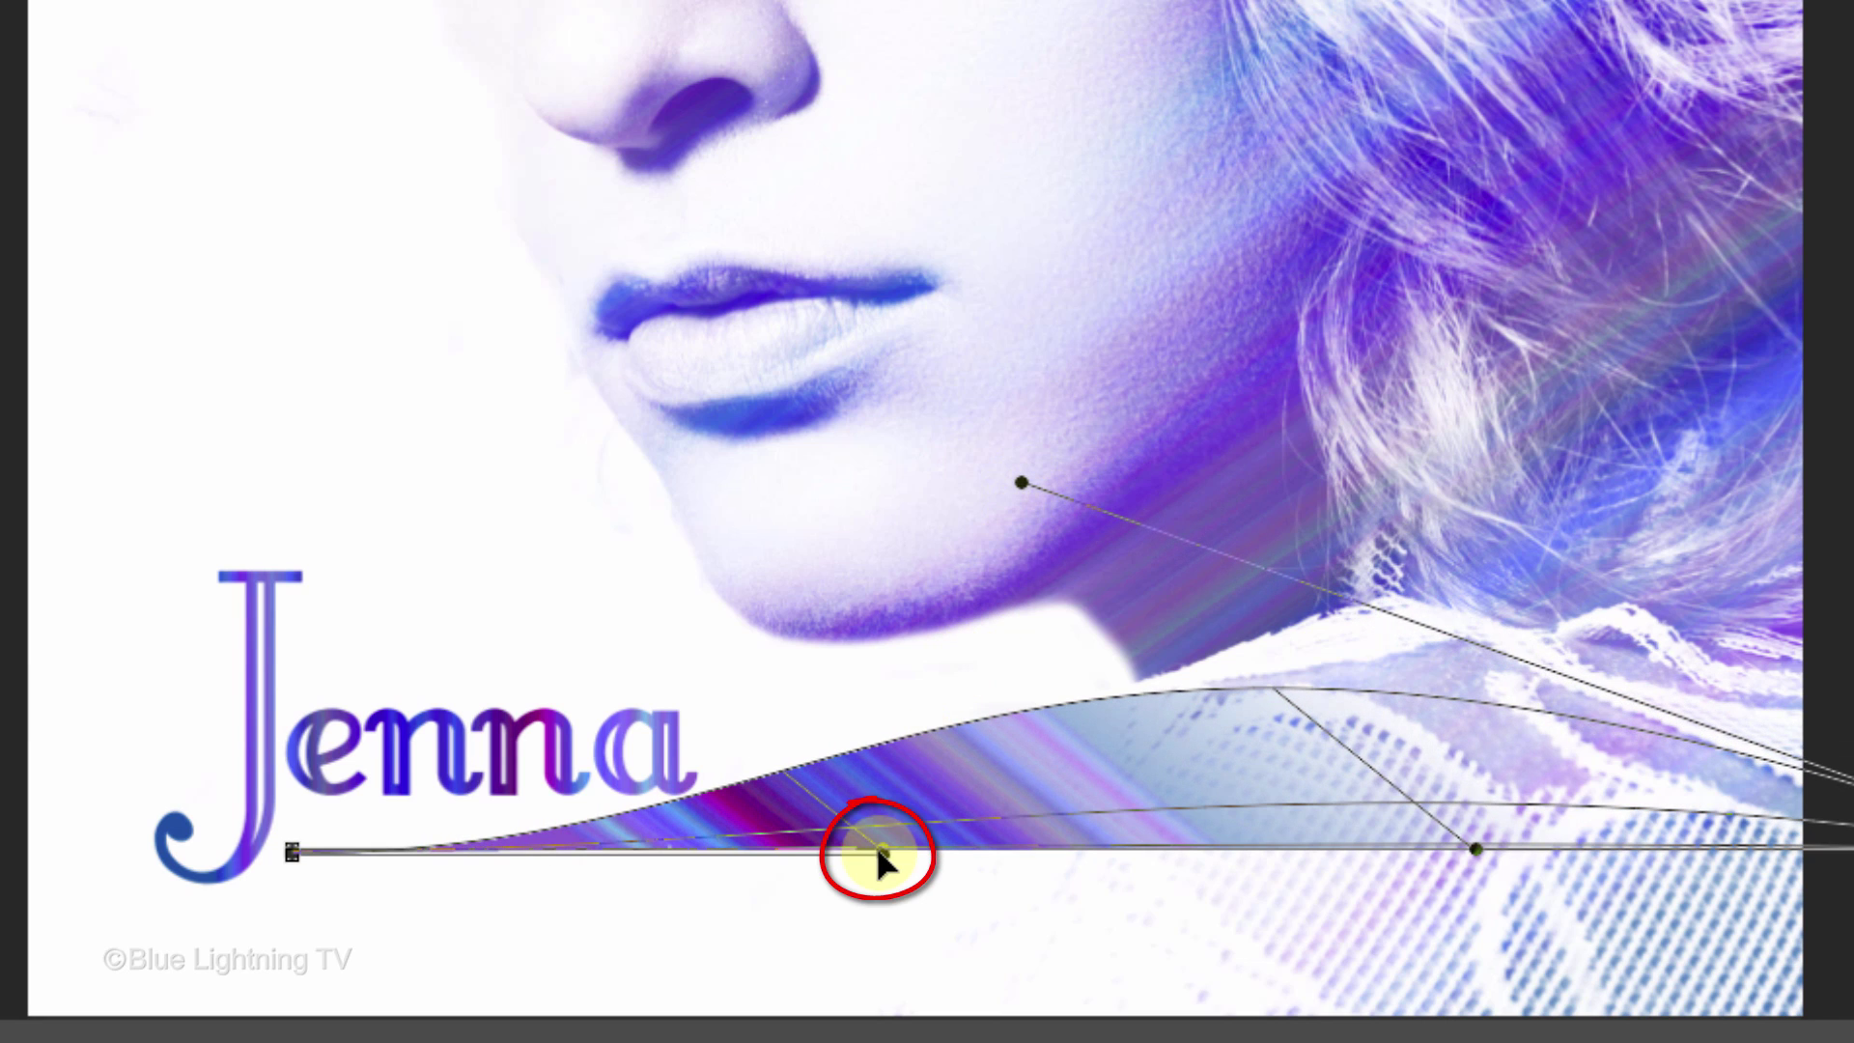
# Warp the line by bowing its middle down and raising its upper curve toward the lips
pyautogui.moveTo(881, 854); pyautogui.dragTo(882, 906)
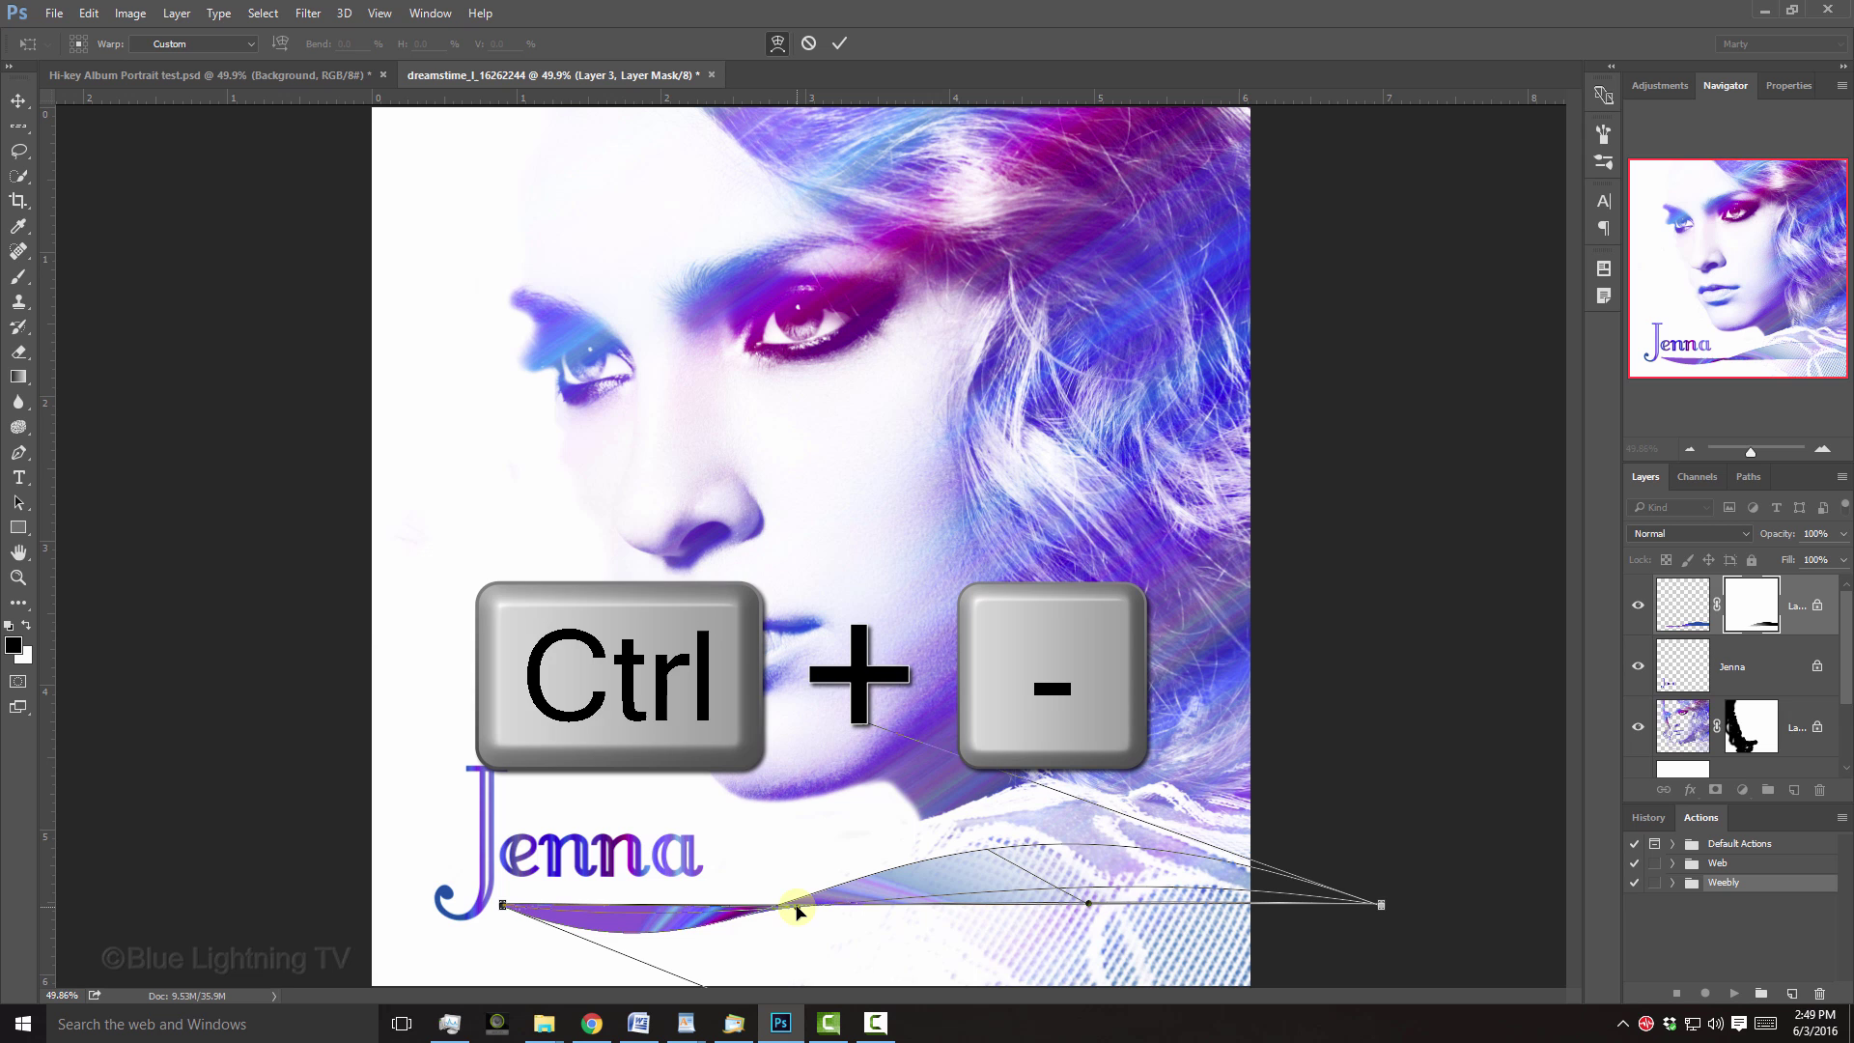
pyautogui.hotkey('ctrl', '-')
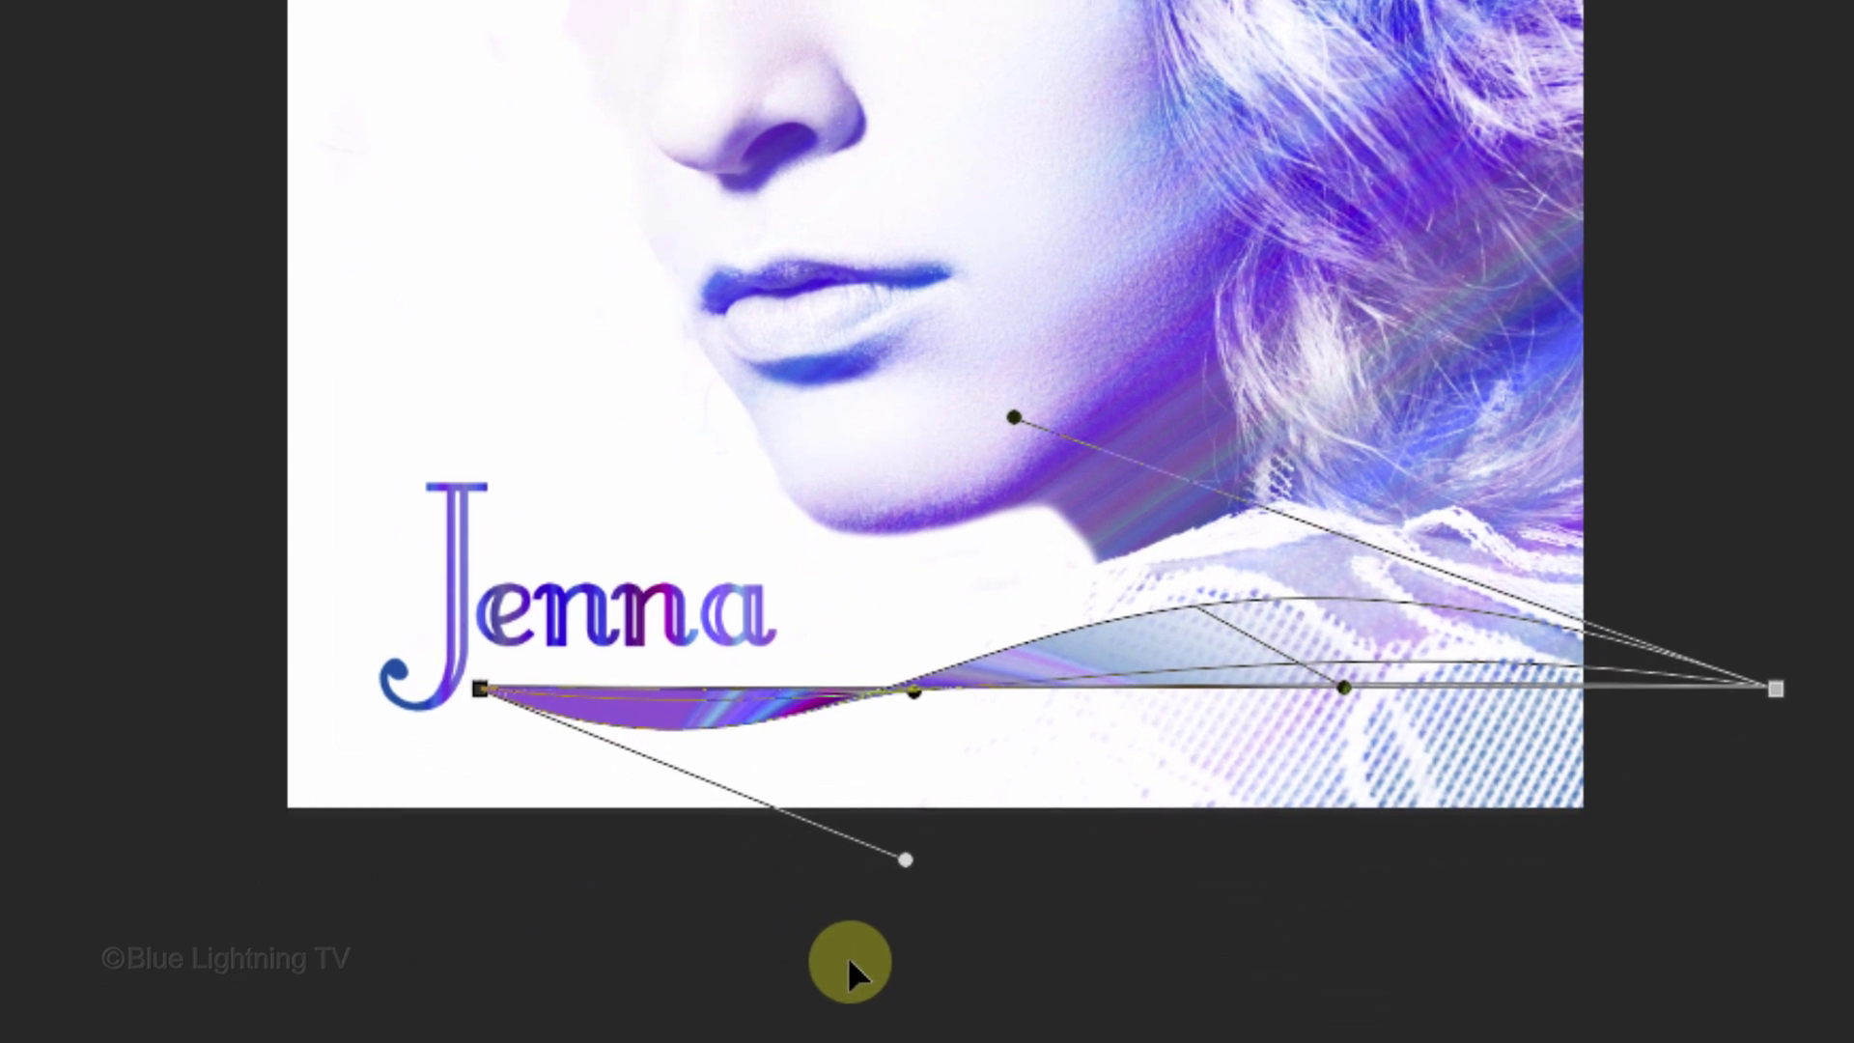
pyautogui.moveTo(860, 861); pyautogui.dragTo(842, 946)
pyautogui.moveTo(1016, 413); pyautogui.dragTo(815, 288)
pyautogui.moveTo(883, 971); pyautogui.dragTo(881, 879)
pyautogui.moveTo(817, 285); pyautogui.dragTo(836, 364)
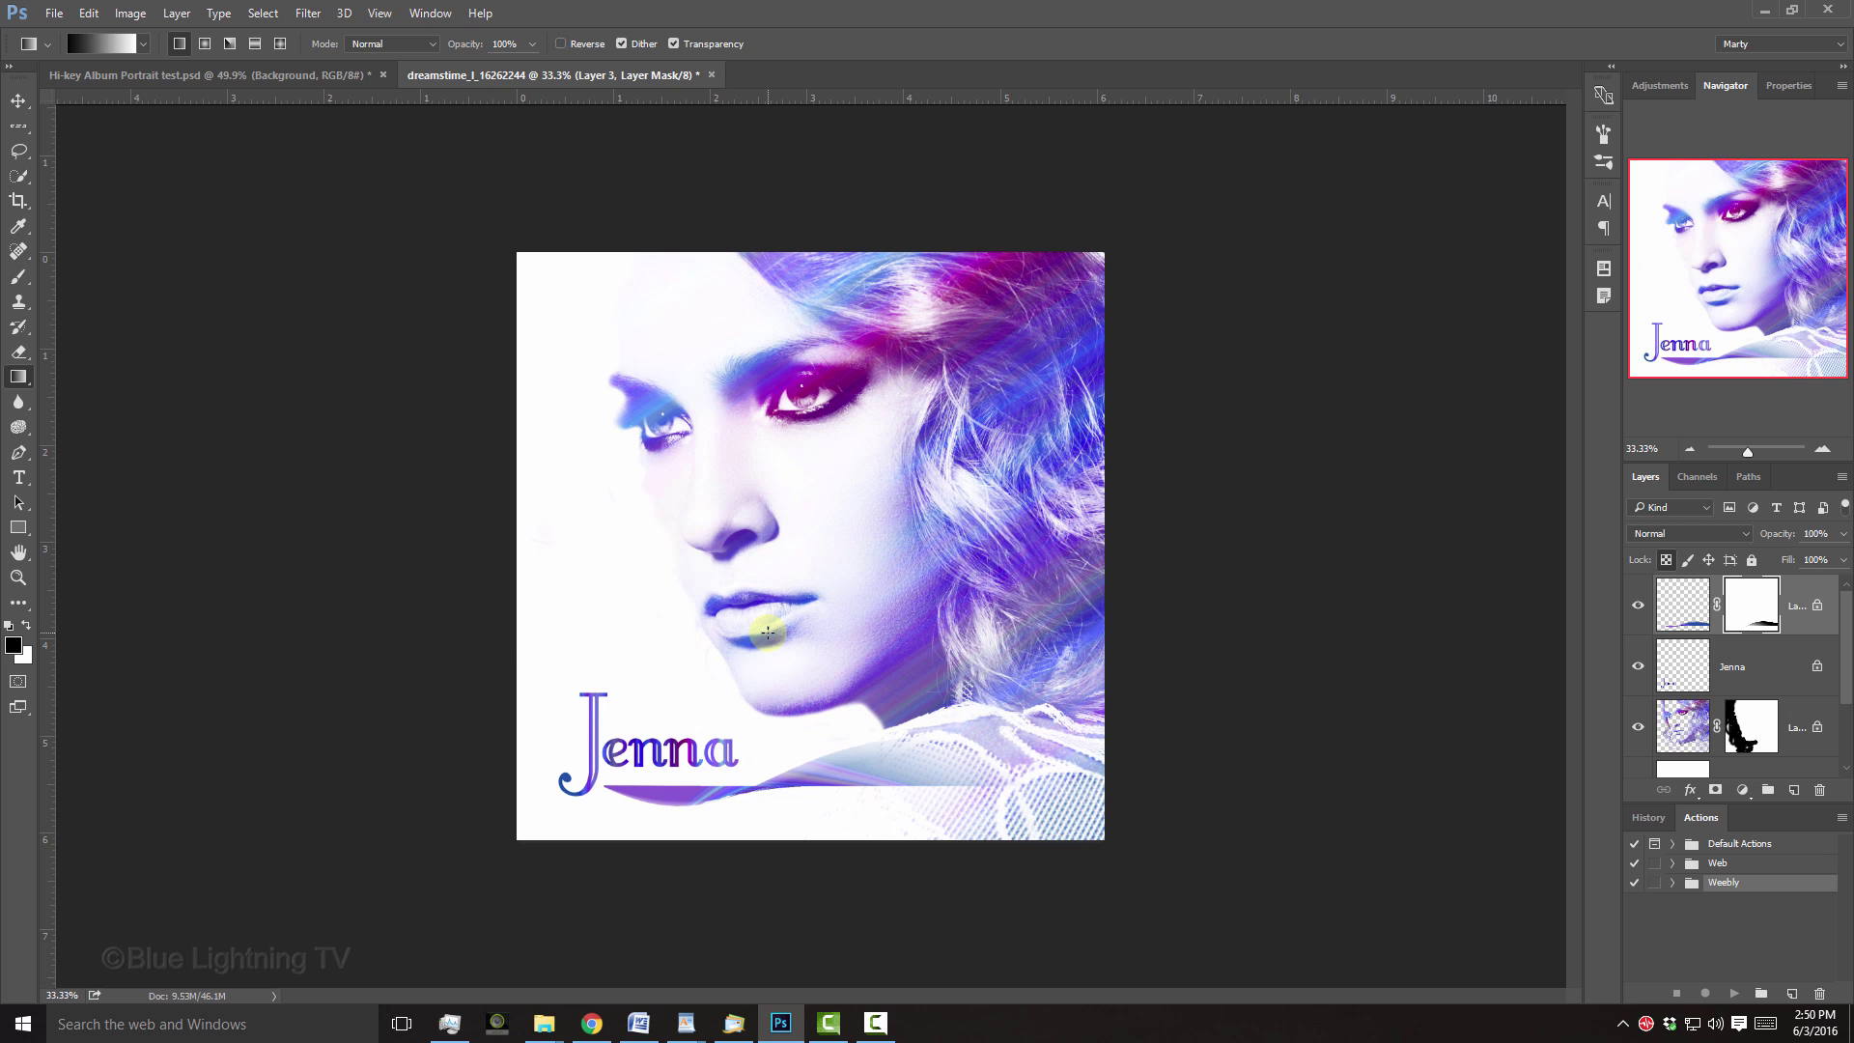
pyautogui.hotkey('ctrl', '0')
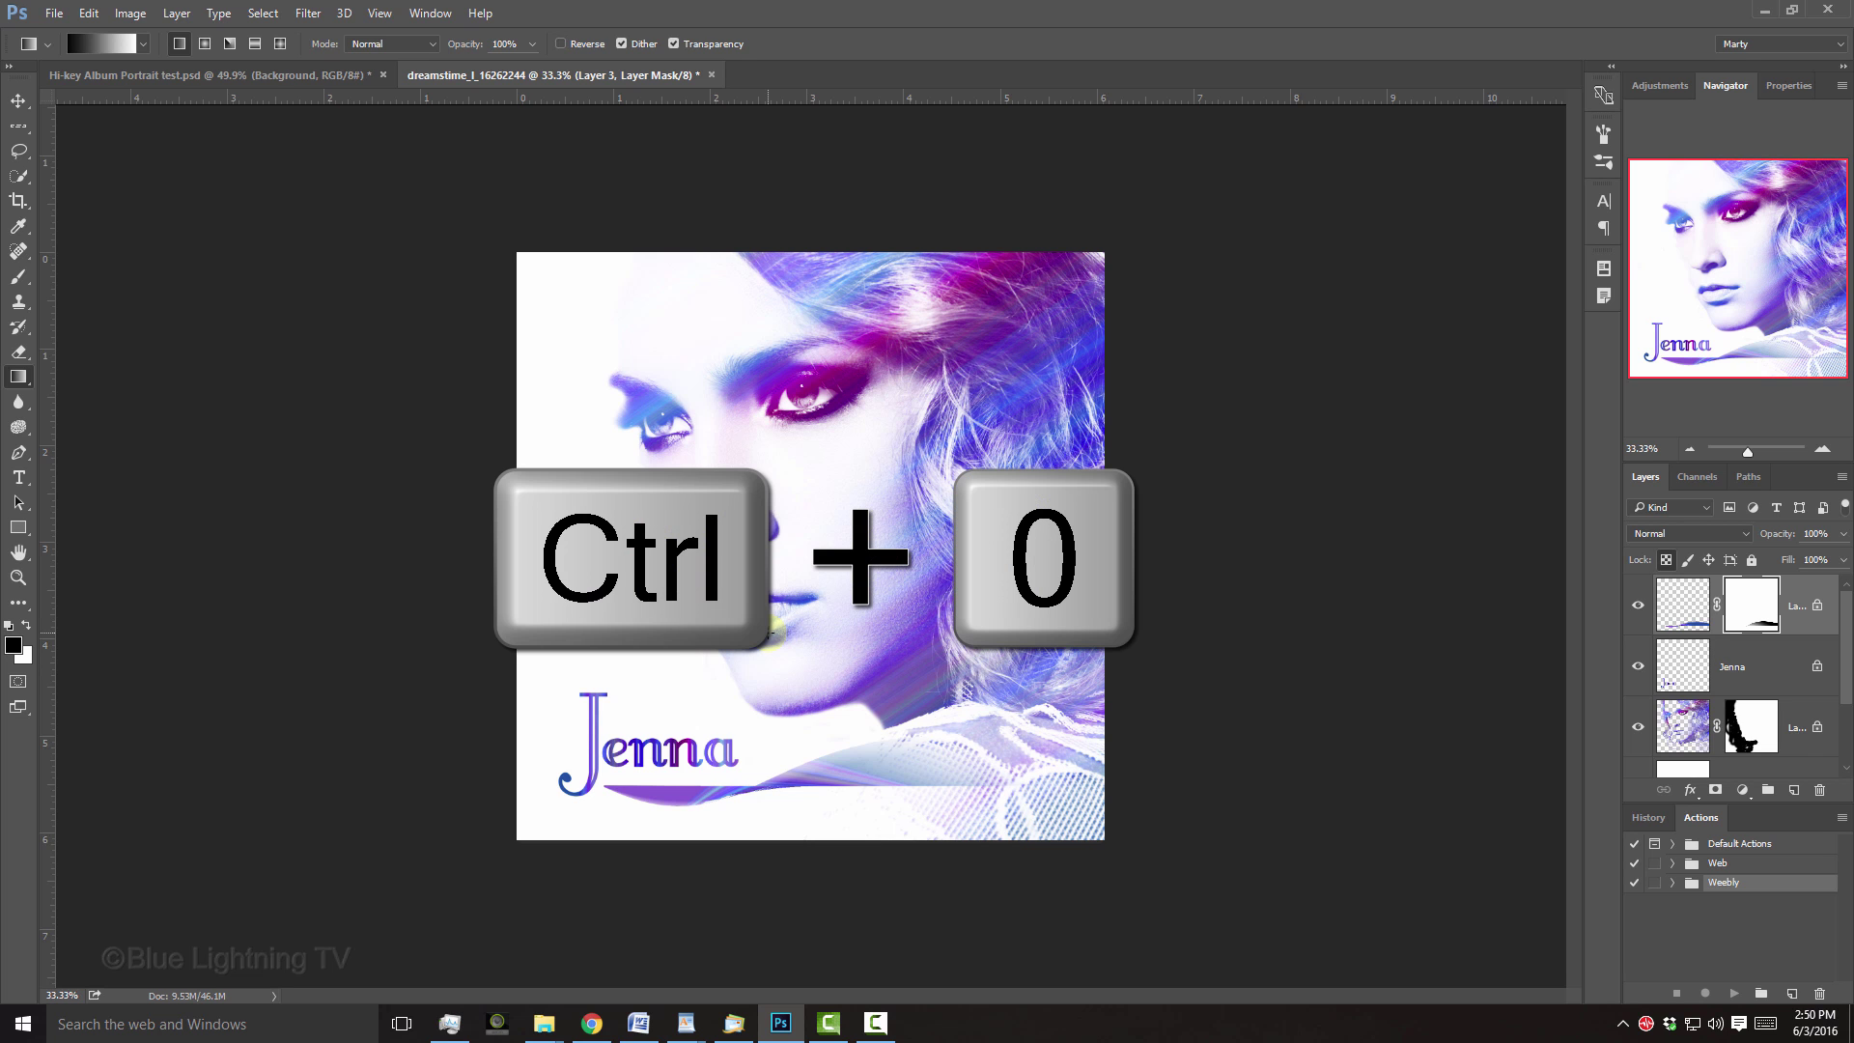